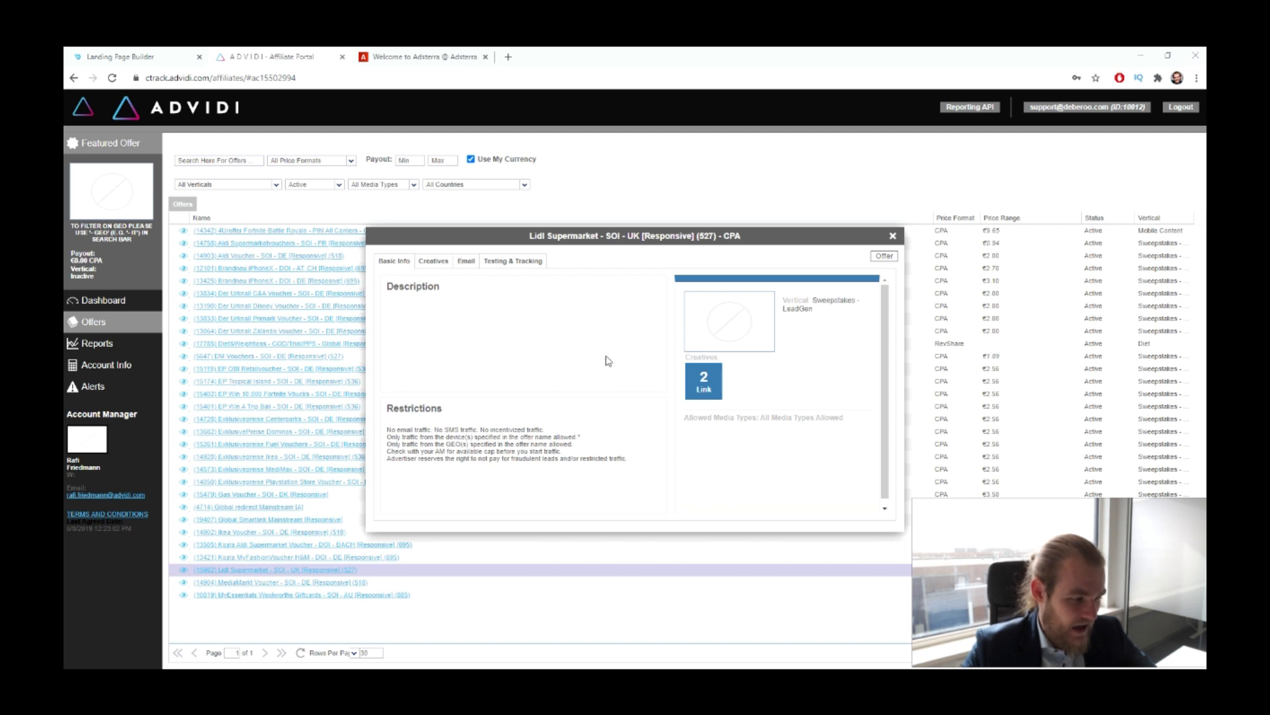
- Copy the first creative's unique link from the Lidl Supermarket offer and open it in a new browser tab
{"action": "left_click", "coordinate": [419, 259]}
{"action": "left_click", "coordinate": [598, 365]}
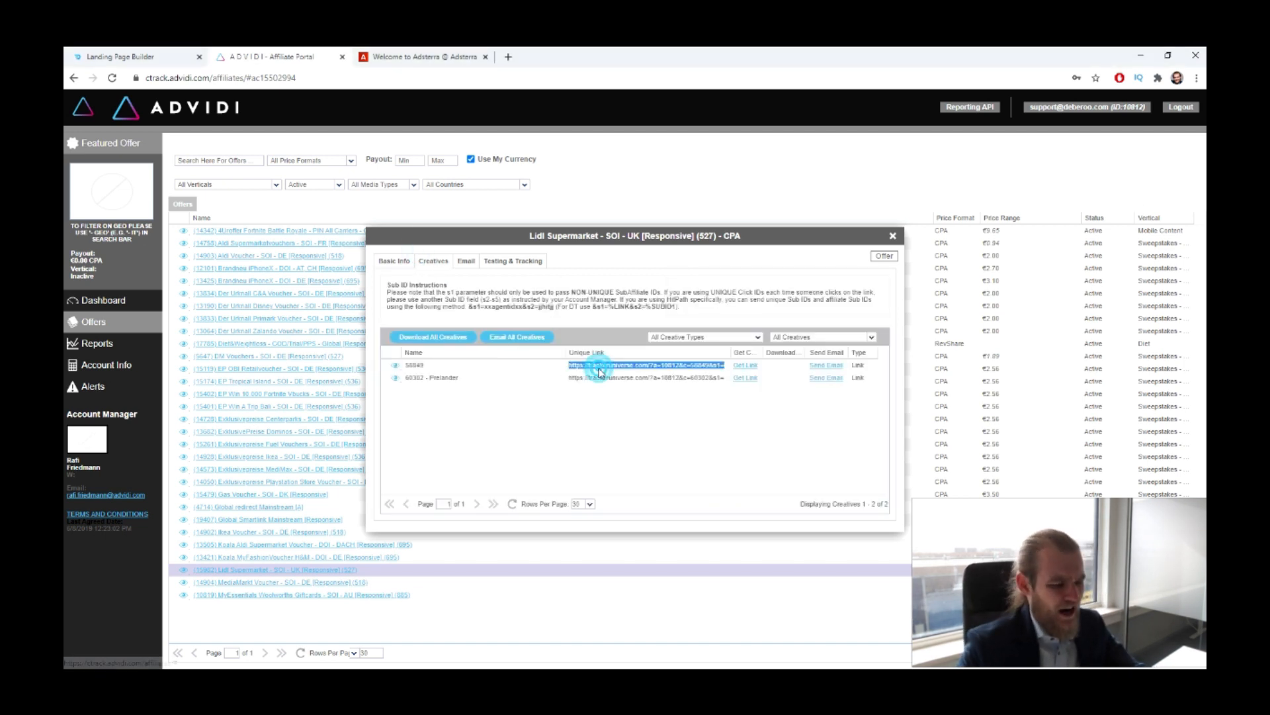
{"action": "key", "text": "ctrl+c"}
{"action": "left_click", "coordinate": [508, 57]}
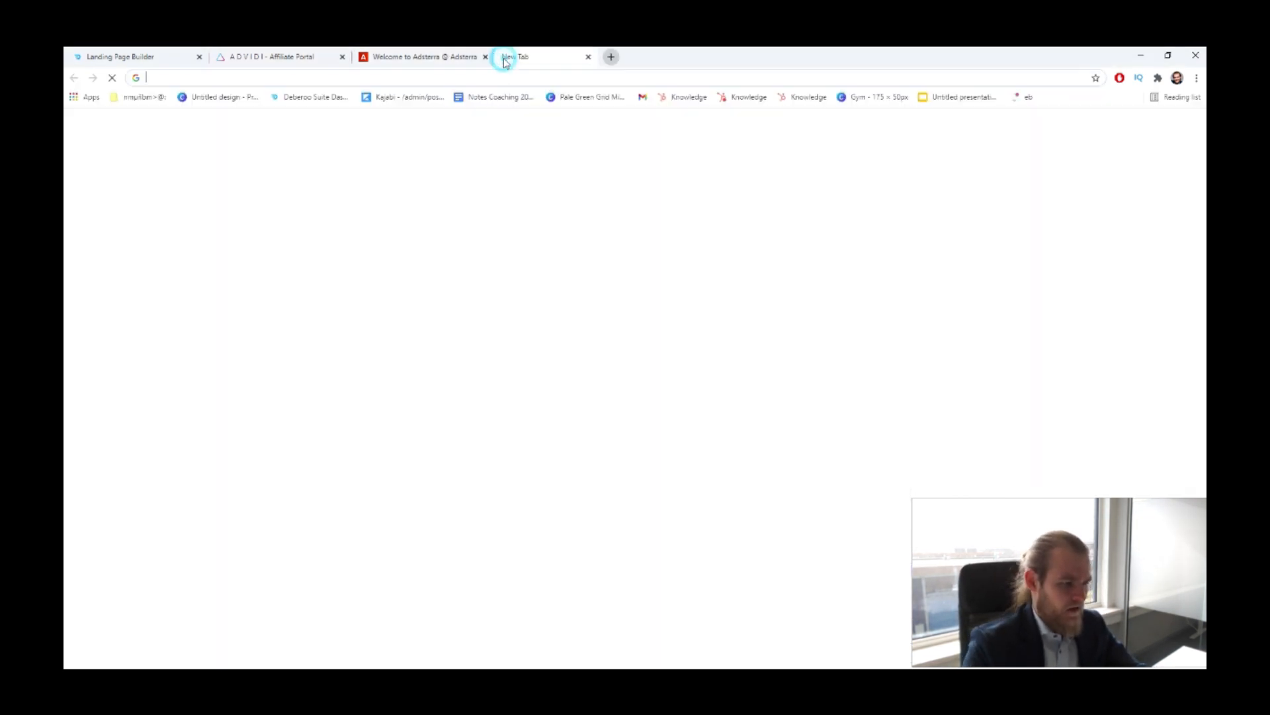
{"action": "key", "text": "ctrl+v"}
{"action": "key", "text": "Return"}
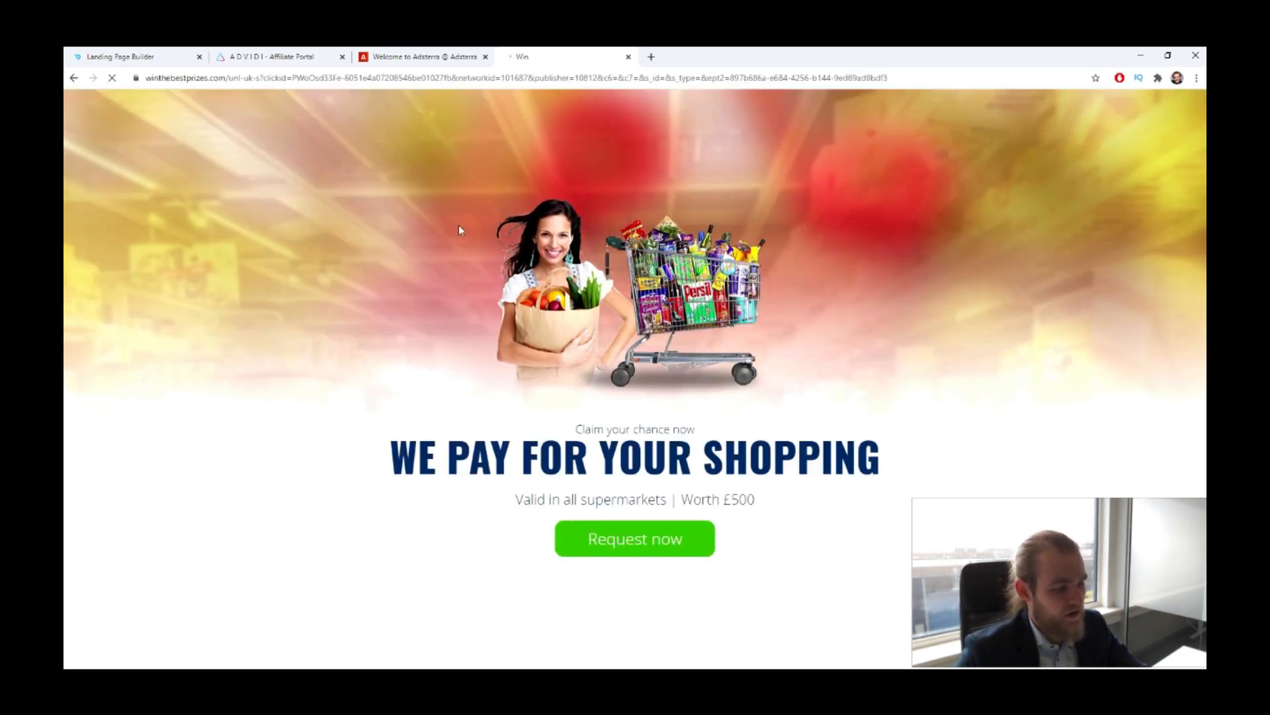
- Examine the offer's "We pay for your shopping" page, request the prize and accept the privacy notice to reach the name form
{"action": "scroll", "coordinate": [781, 403], "scroll_direction": "down", "scroll_amount": 1}
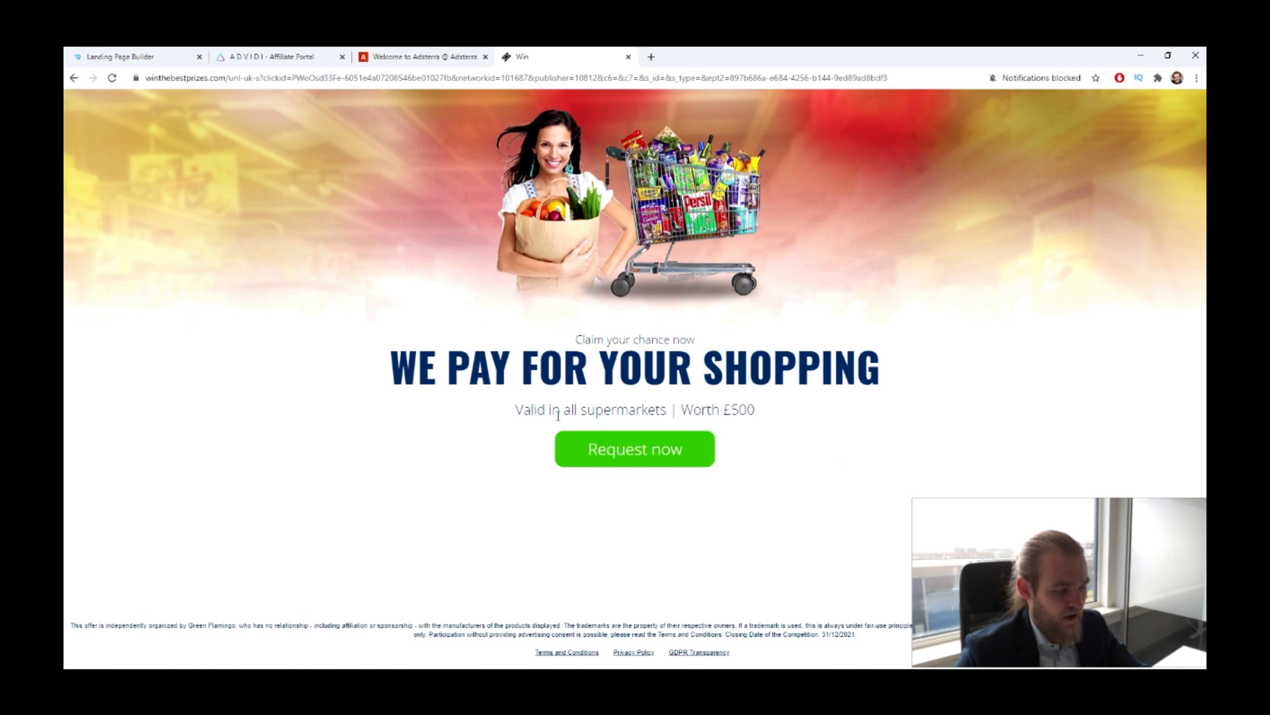
{"action": "left_click_drag", "start_coordinate": [769, 409], "coordinate": [659, 409]}
{"action": "left_click", "coordinate": [871, 416]}
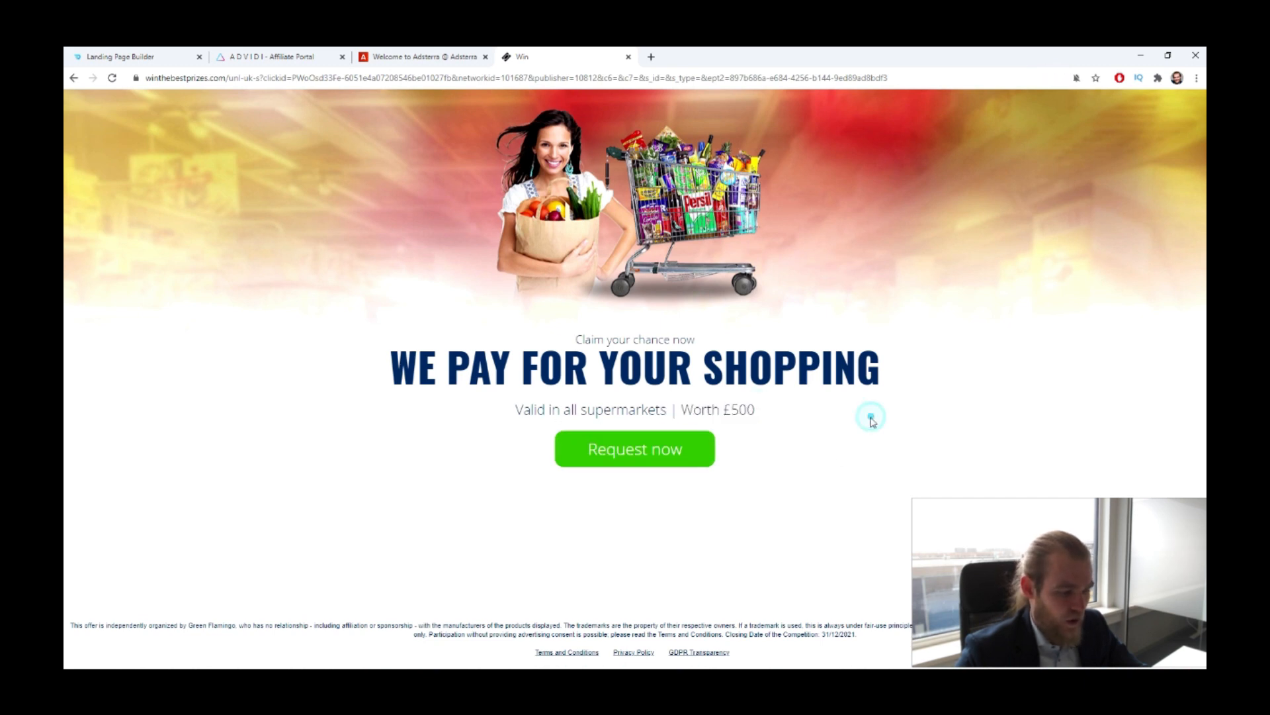
{"action": "scroll", "coordinate": [880, 434], "scroll_direction": "up", "scroll_amount": 1}
{"action": "left_click", "coordinate": [604, 532]}
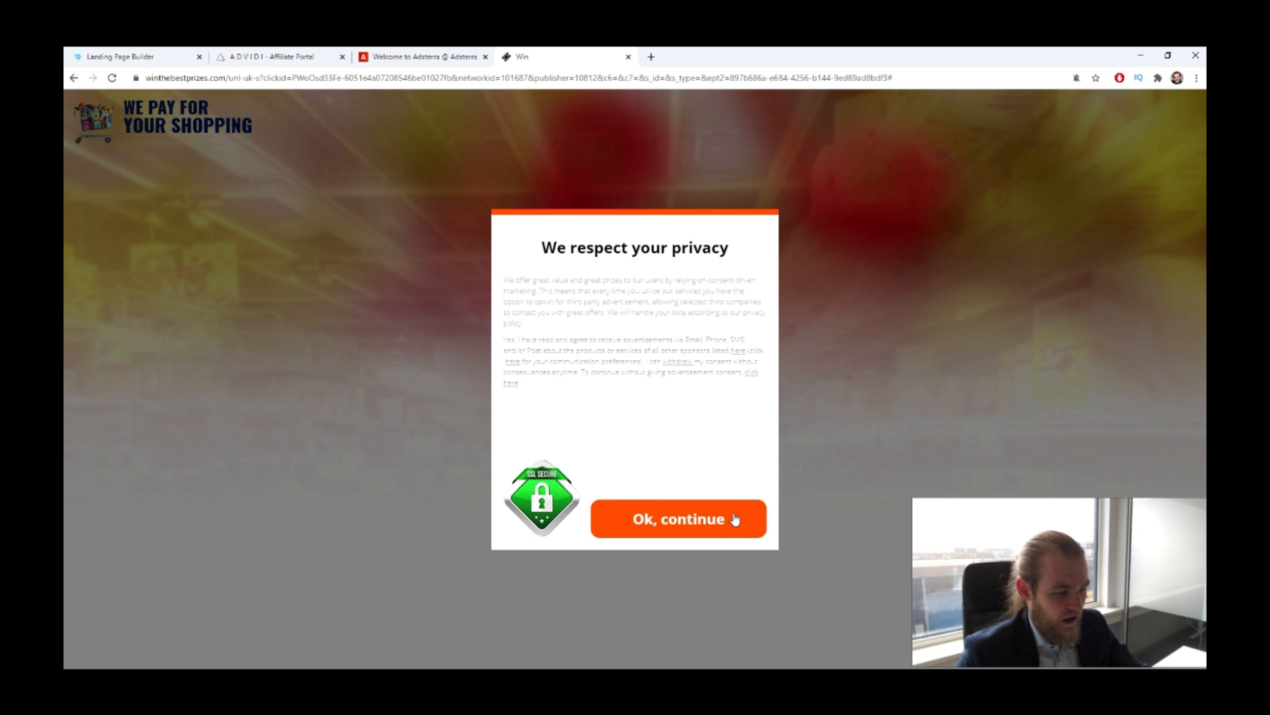
{"action": "left_click", "coordinate": [735, 519]}
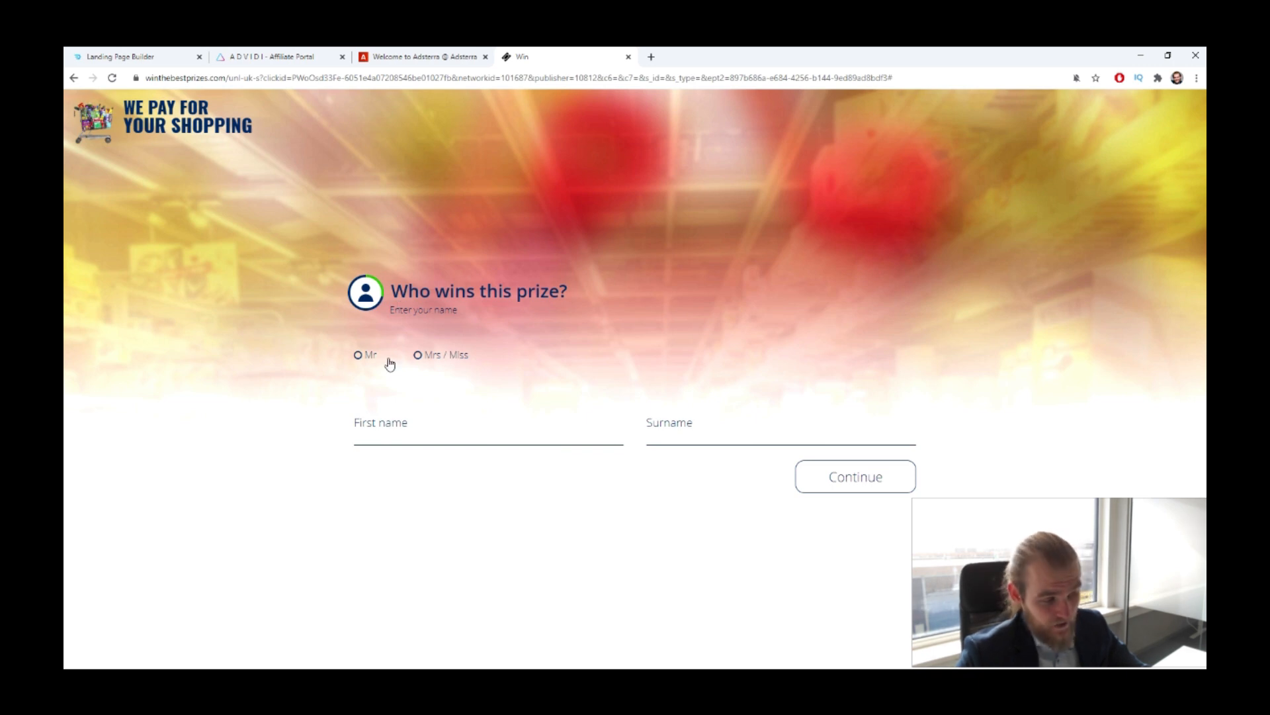
- Look over the name form, close the offer page and show the Lidl Supermarket offer's basic information
{"action": "triple_click", "coordinate": [321, 343]}
{"action": "left_click", "coordinate": [689, 514]}
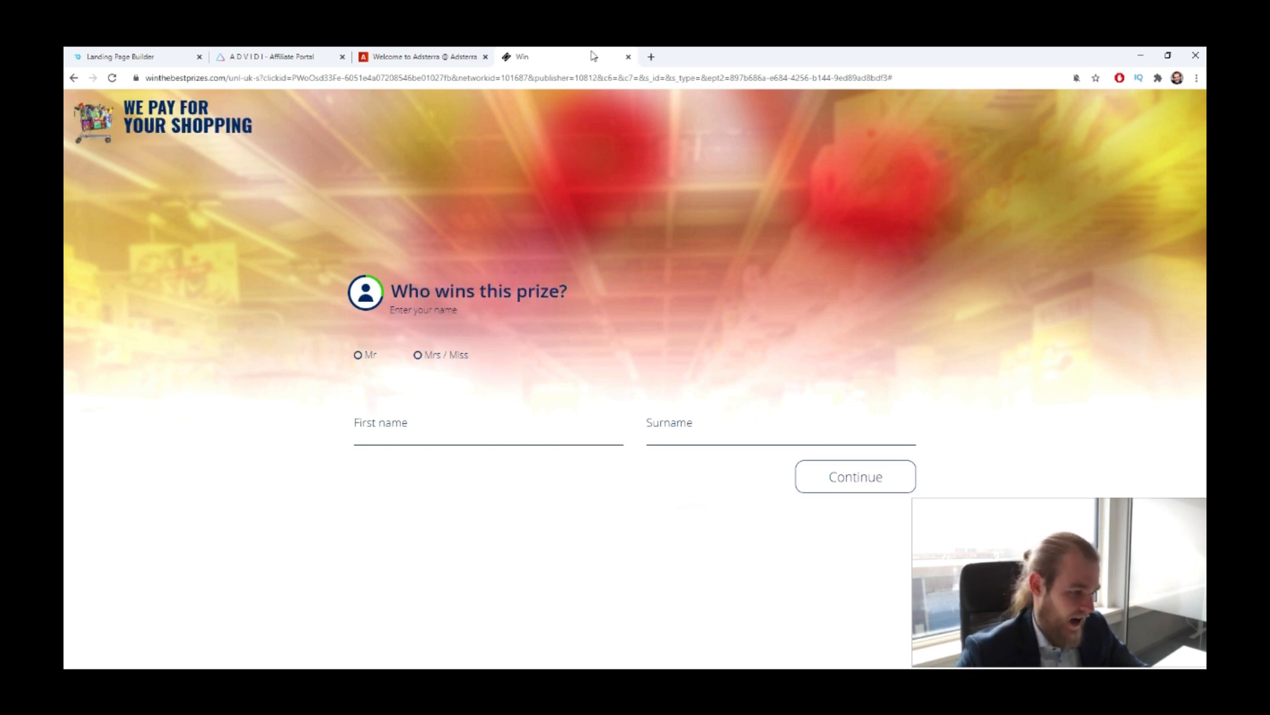
{"action": "left_click", "coordinate": [627, 58]}
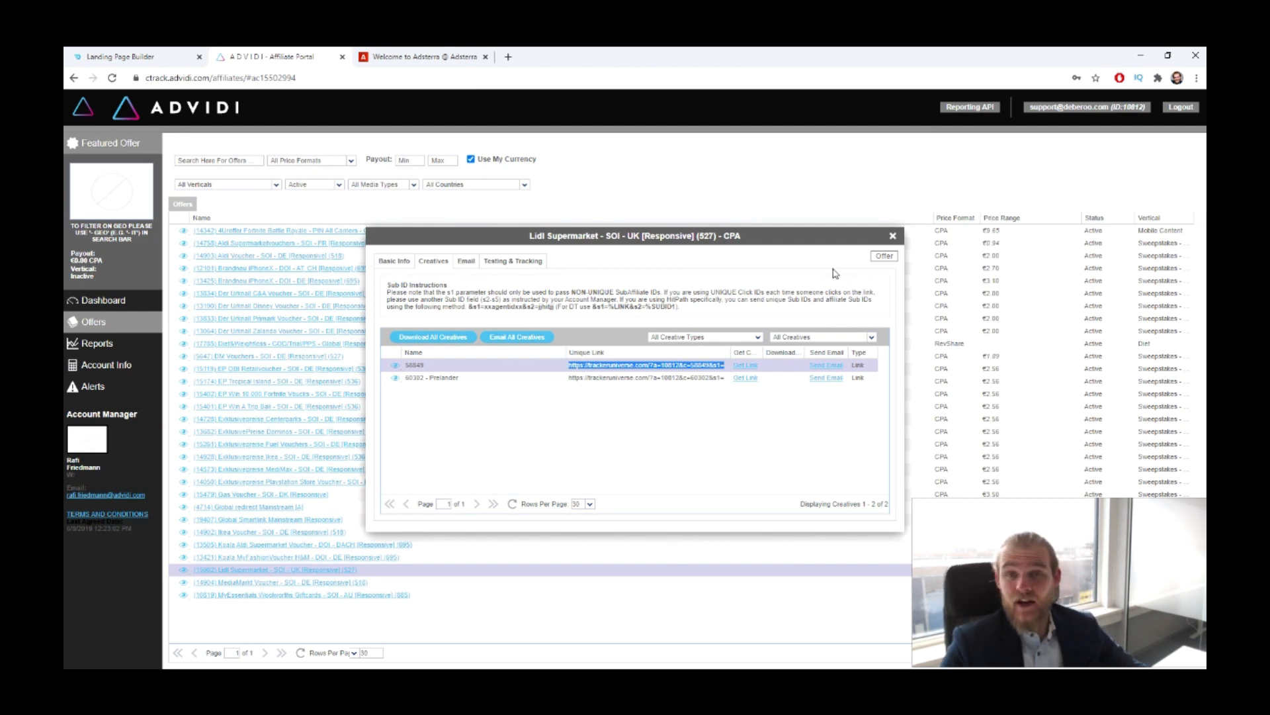
{"action": "left_click", "coordinate": [409, 264]}
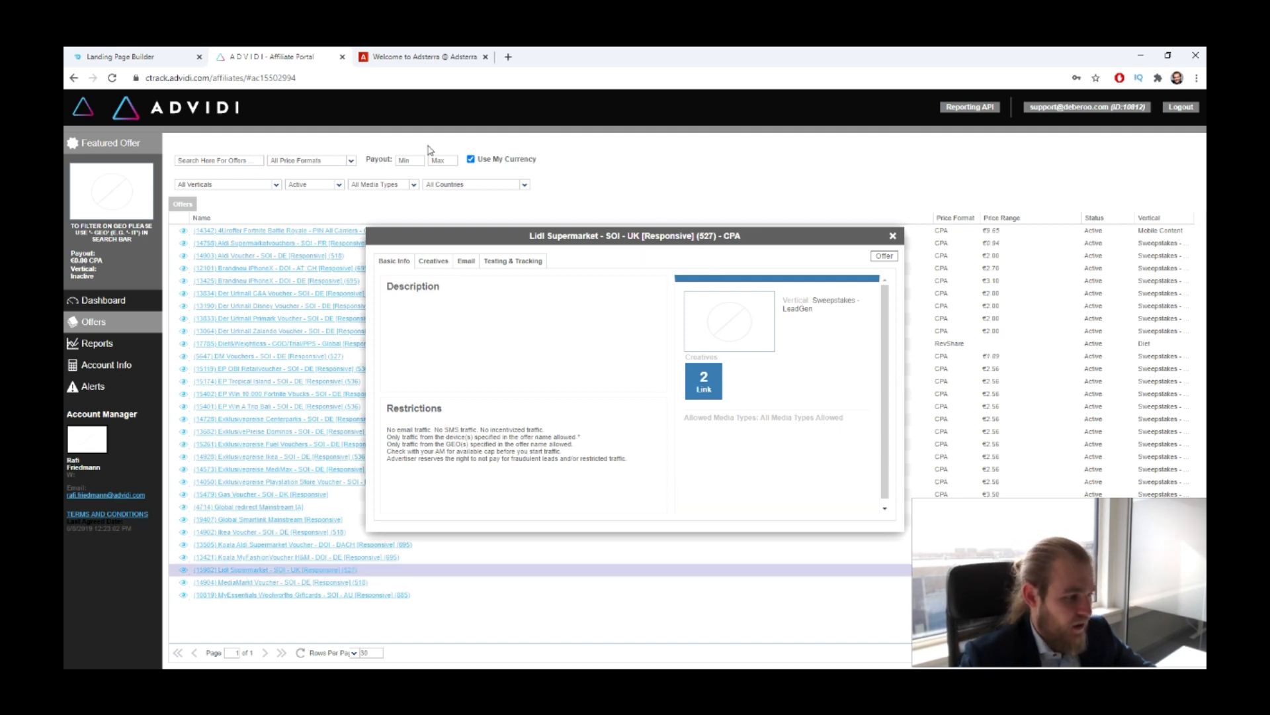
- Switch to the Landing Page Builder and test the Lidl survey, answering Under 18, £101-£250, Tesco and Fruit&Vegetables
{"action": "left_click", "coordinate": [122, 57]}
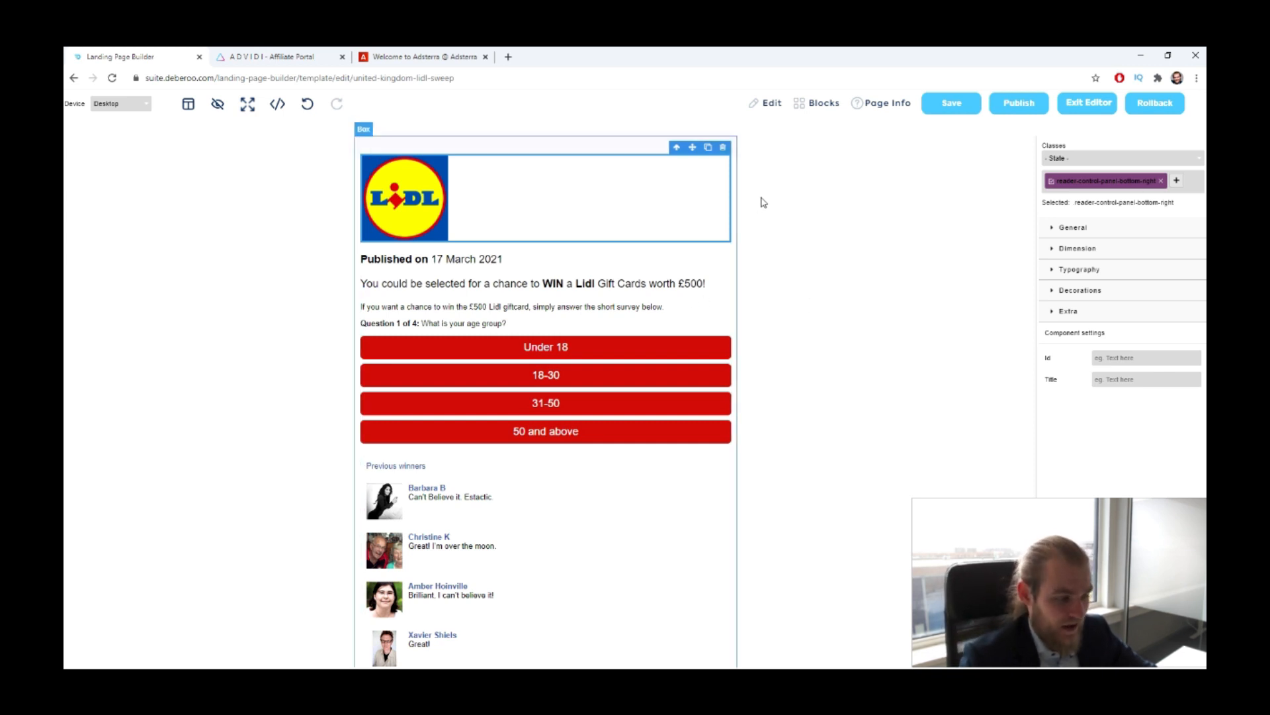
{"action": "left_click", "coordinate": [594, 346]}
{"action": "left_click", "coordinate": [595, 346]}
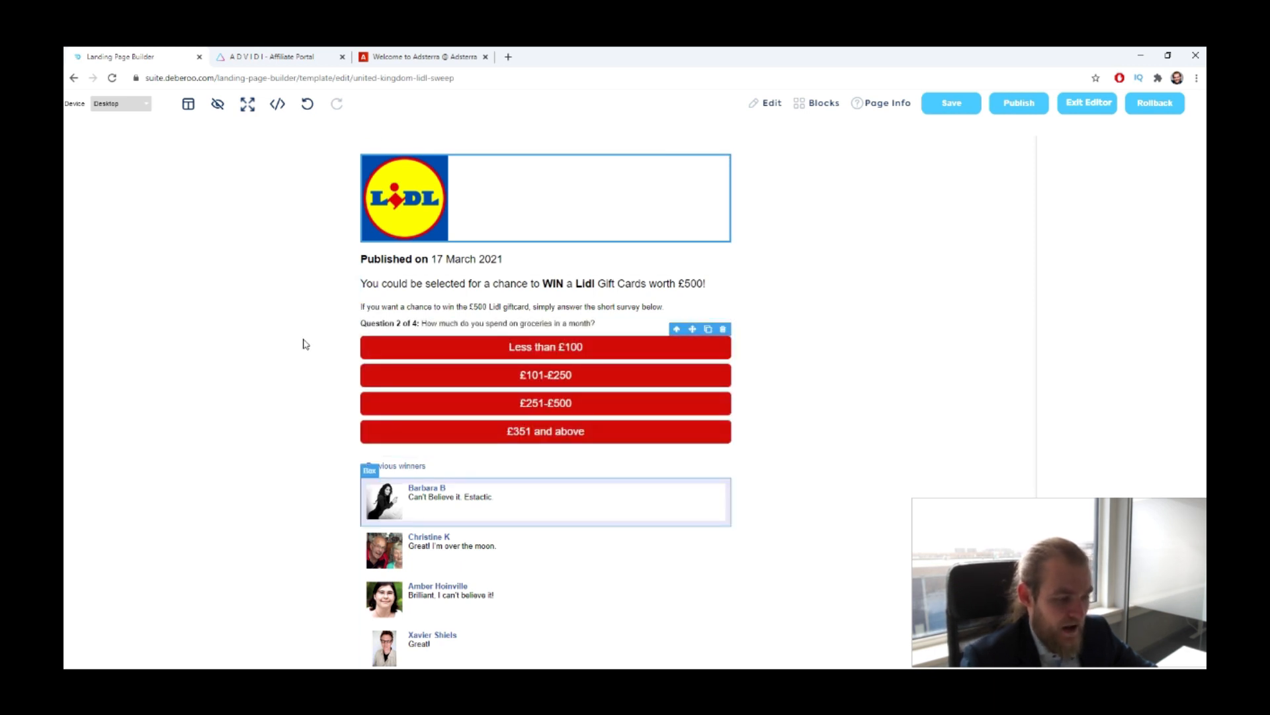
{"action": "left_click", "coordinate": [530, 384]}
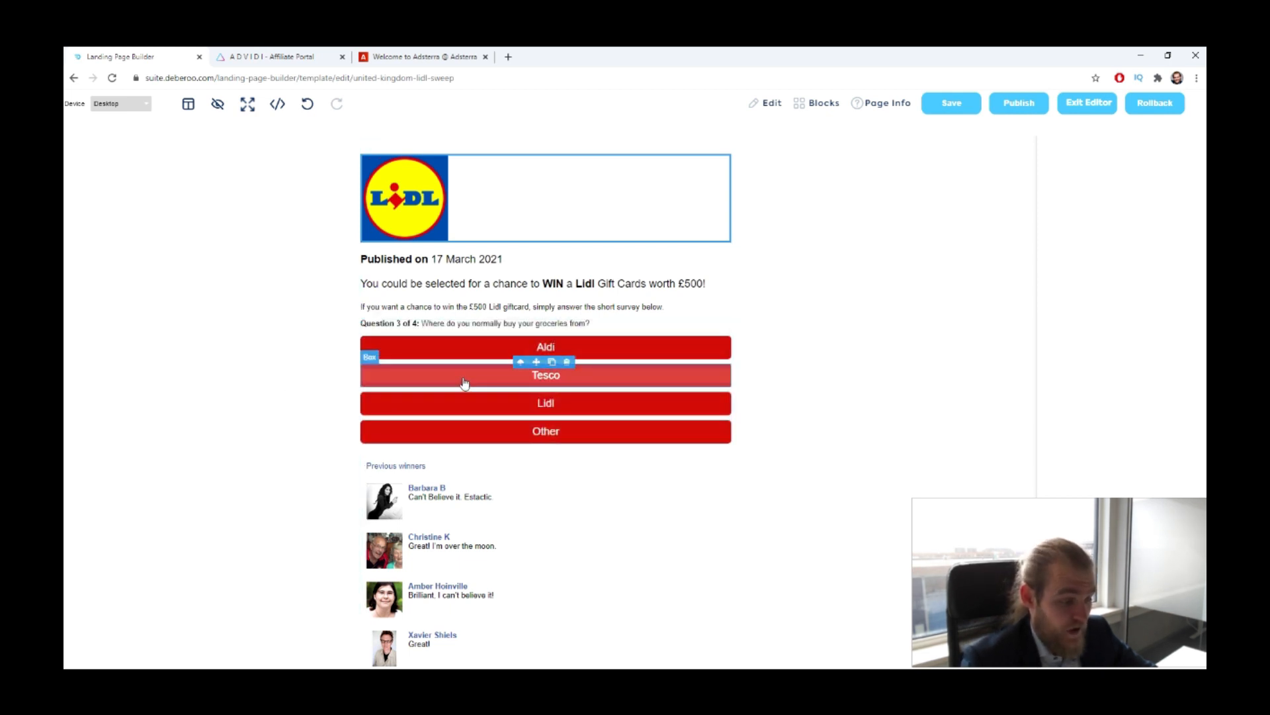
{"action": "left_click", "coordinate": [465, 383]}
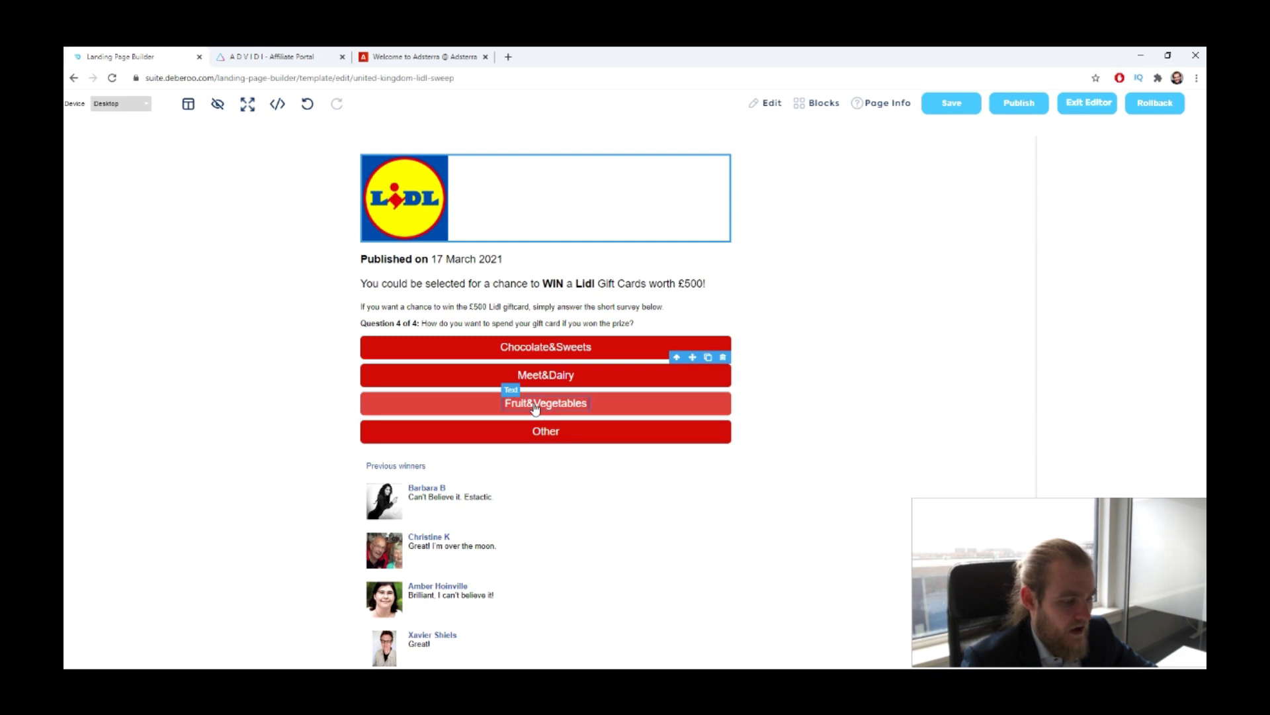
{"action": "left_click", "coordinate": [474, 404]}
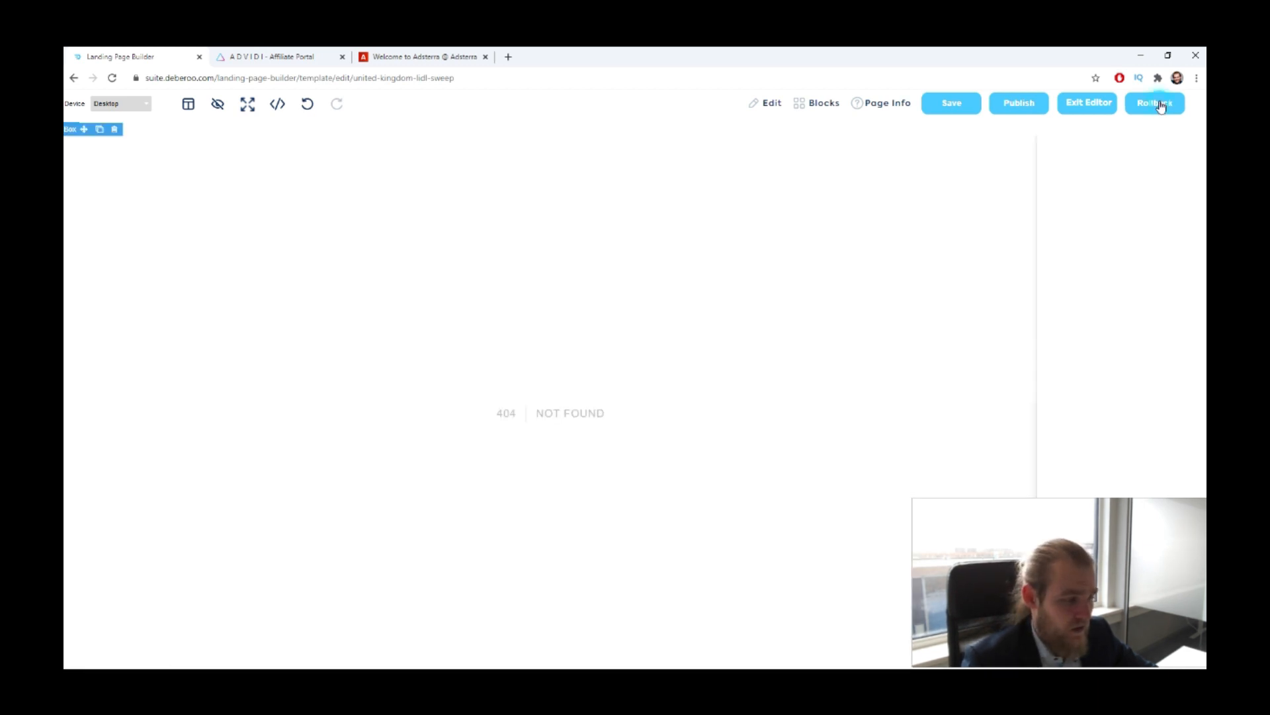
- Exit the editor and reopen the "United Kingdom - Lidl Sweep" page for editing from page 4 of the landing pages
{"action": "left_click", "coordinate": [1080, 104]}
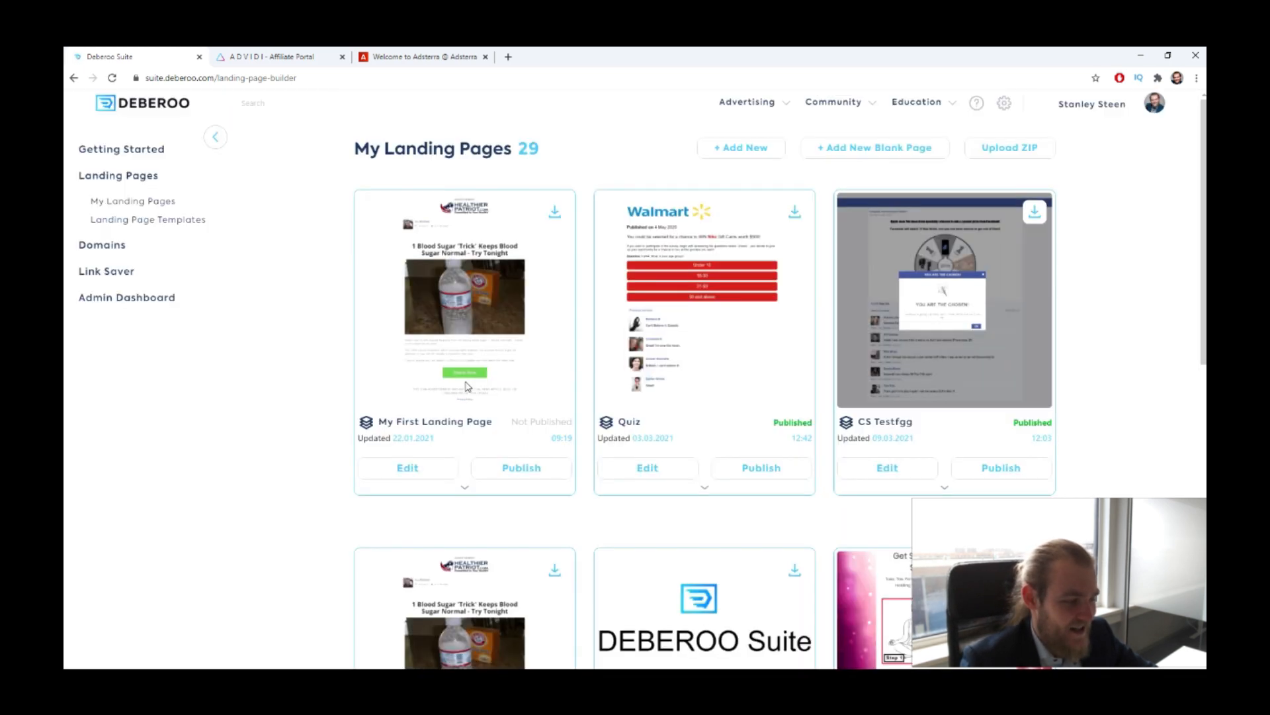
{"action": "scroll", "coordinate": [452, 361], "scroll_direction": "down", "scroll_amount": 5}
{"action": "scroll", "coordinate": [452, 360], "scroll_direction": "down", "scroll_amount": 3}
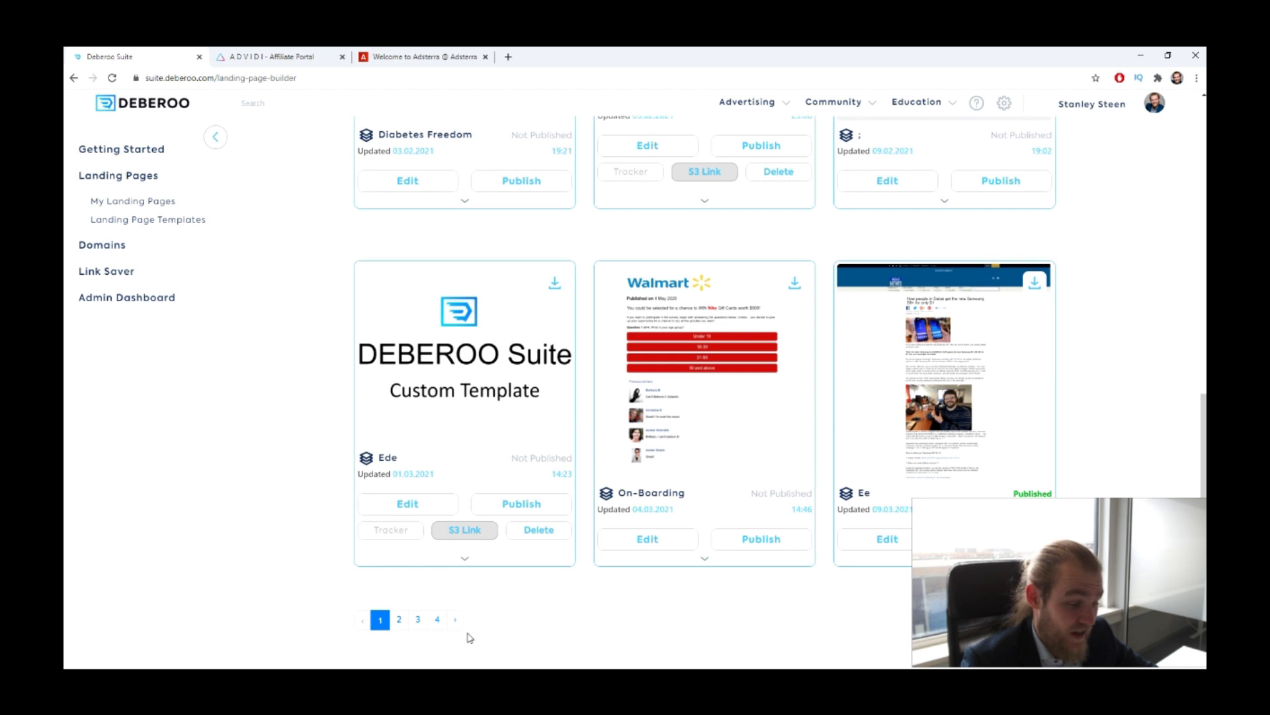
{"action": "left_click", "coordinate": [437, 618]}
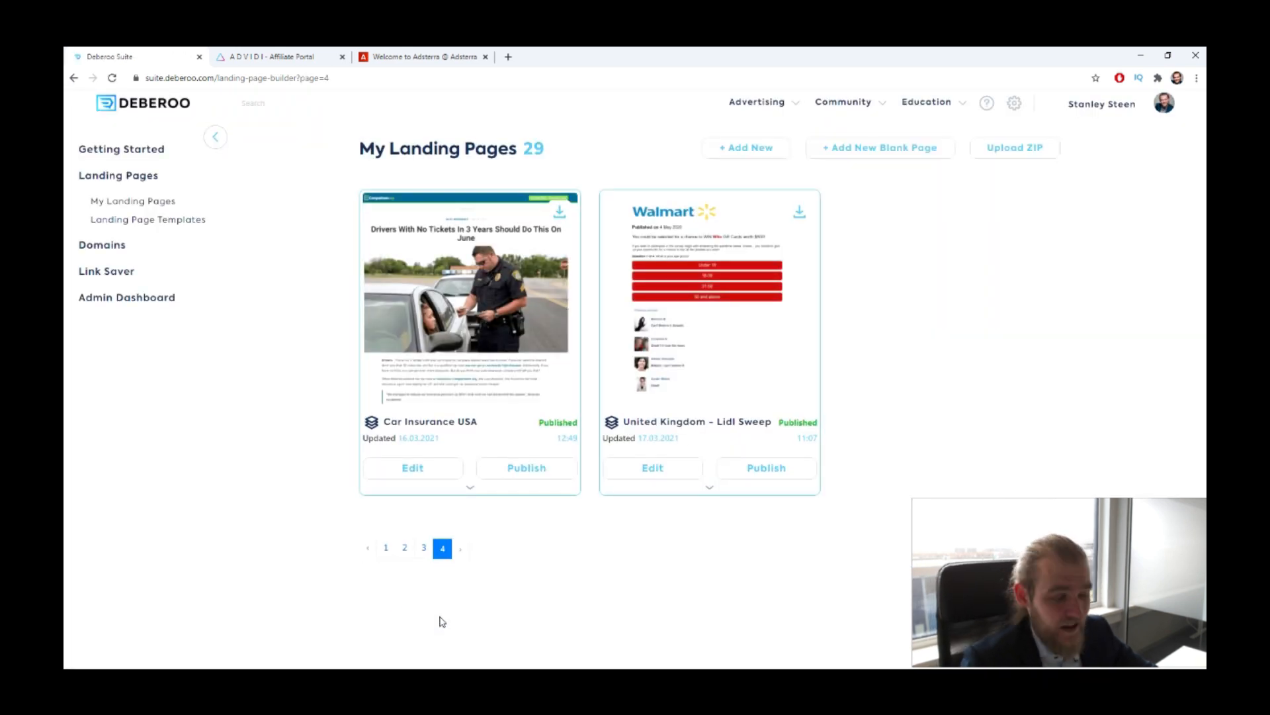
{"action": "left_click", "coordinate": [652, 467]}
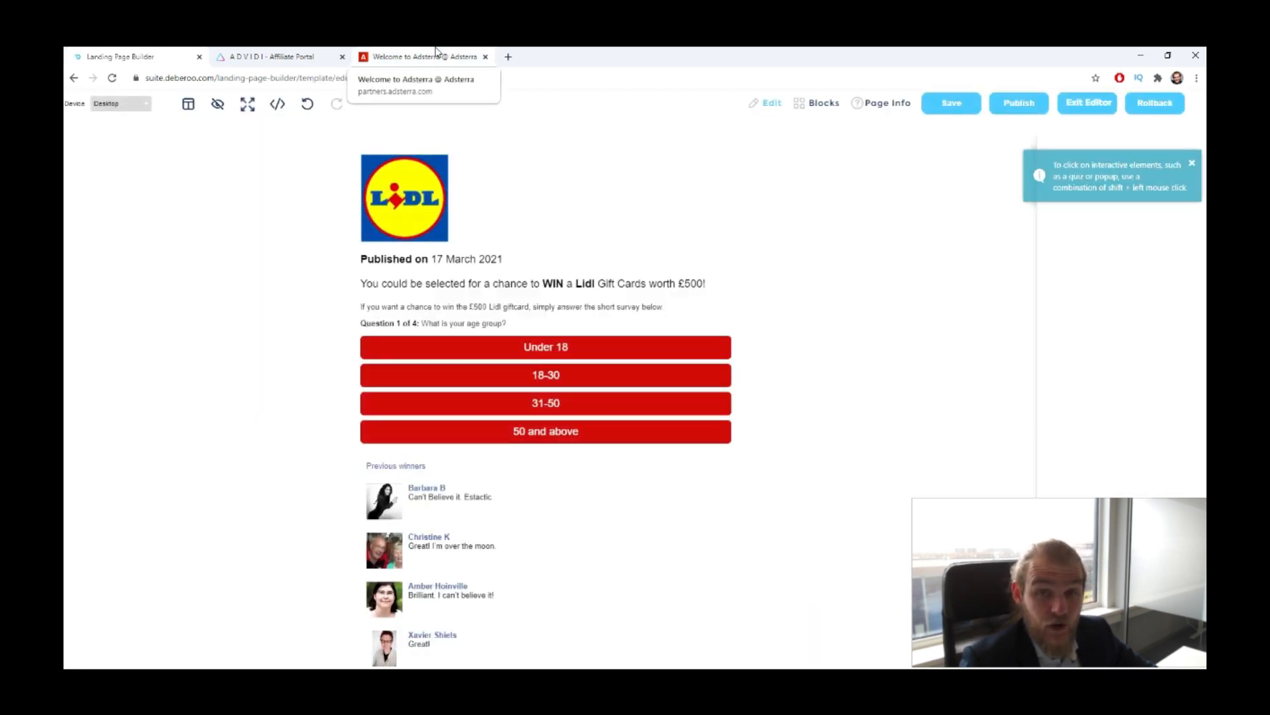
- Switch to Adsterra and start creating a new campaign
{"action": "left_click", "coordinate": [436, 53]}
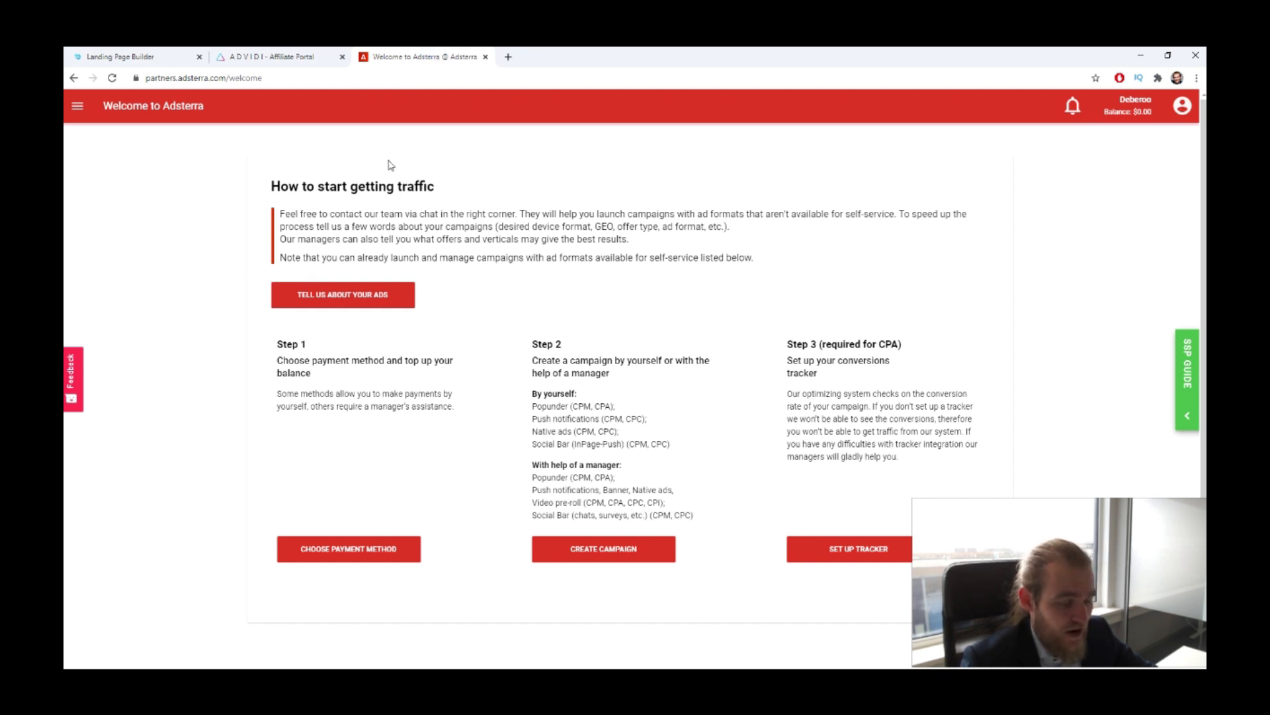
{"action": "left_click", "coordinate": [78, 107]}
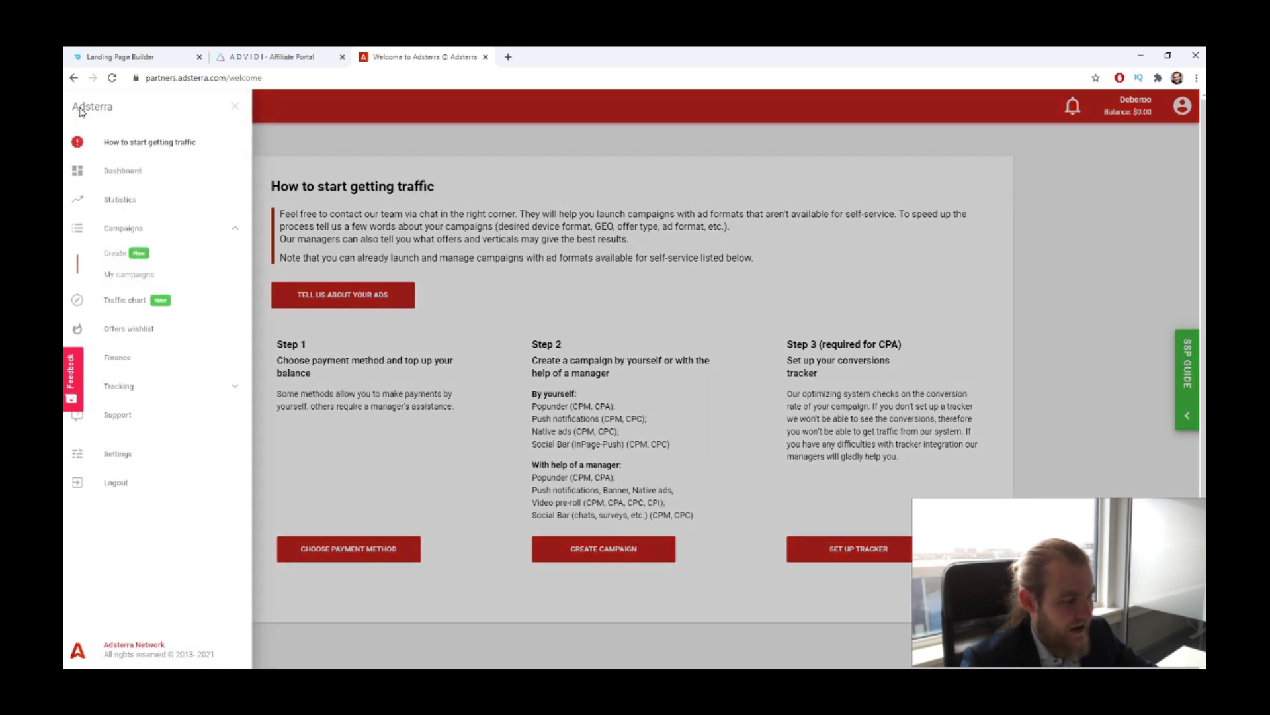
{"action": "left_click", "coordinate": [172, 257]}
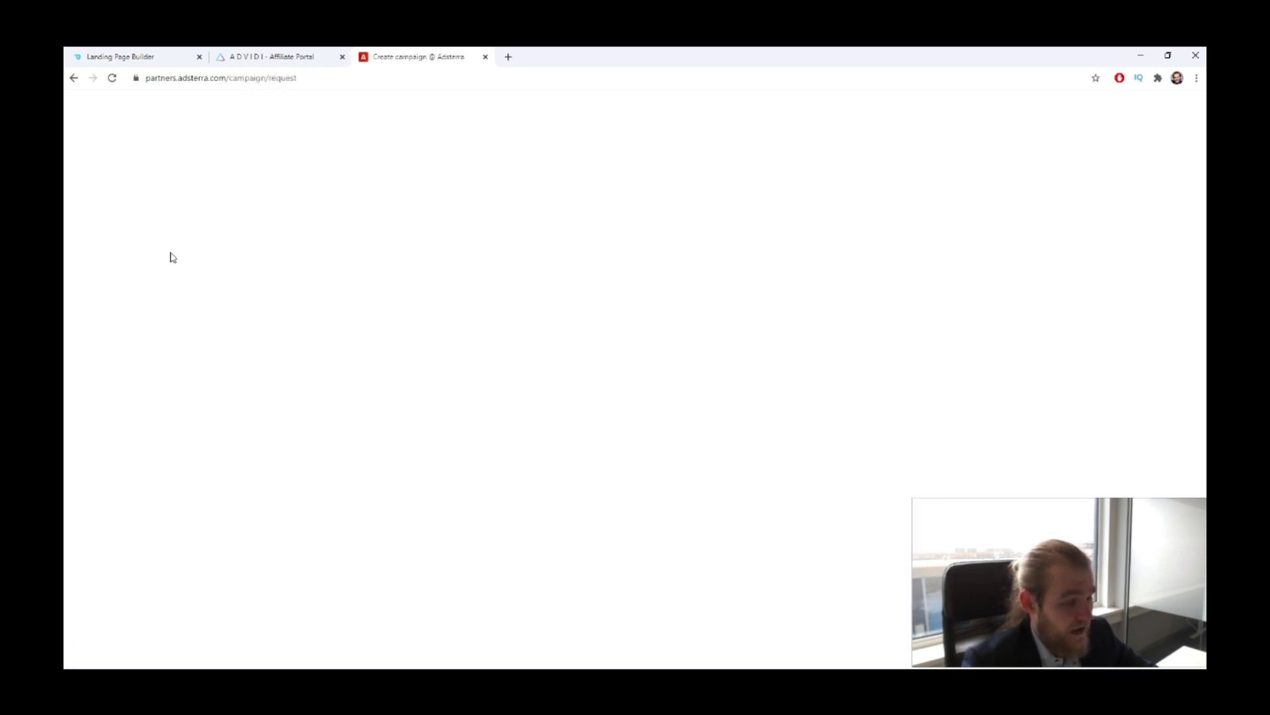
- Name the campaign "UK - Lidl Giftcard" and choose All traffic as the connection type
{"action": "left_click", "coordinate": [502, 244]}
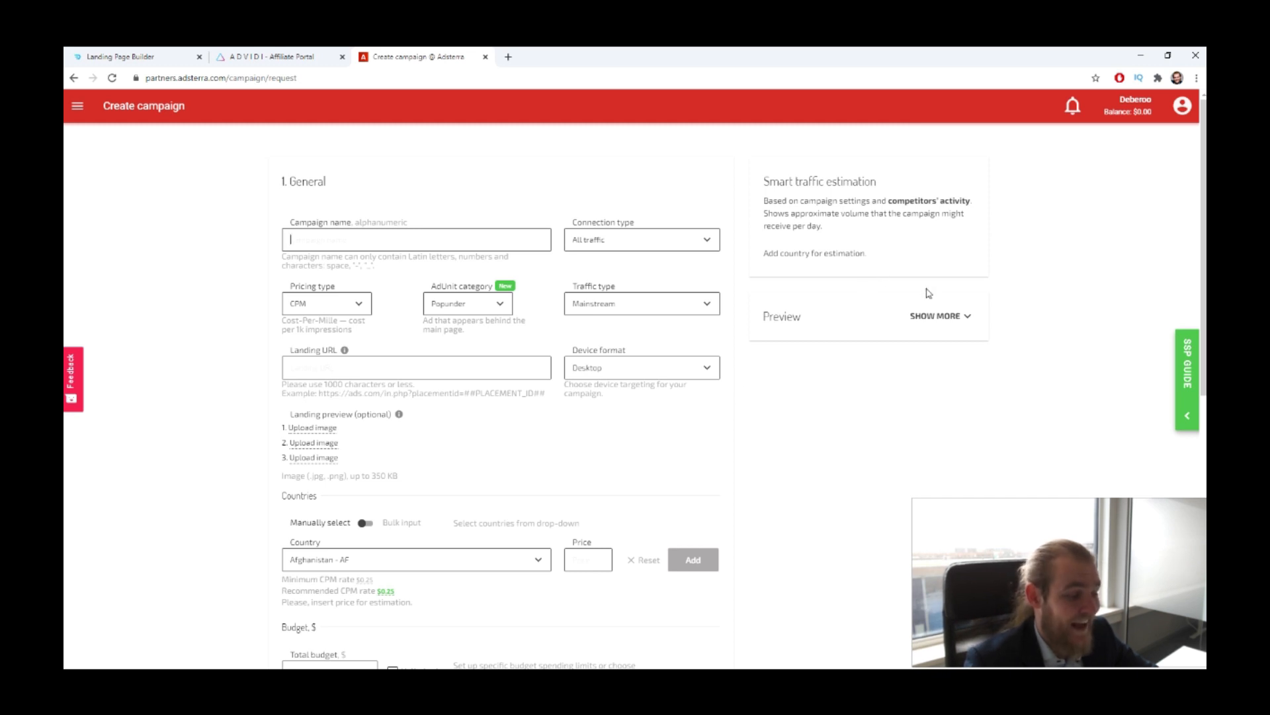
{"action": "type", "text": "UK -"}
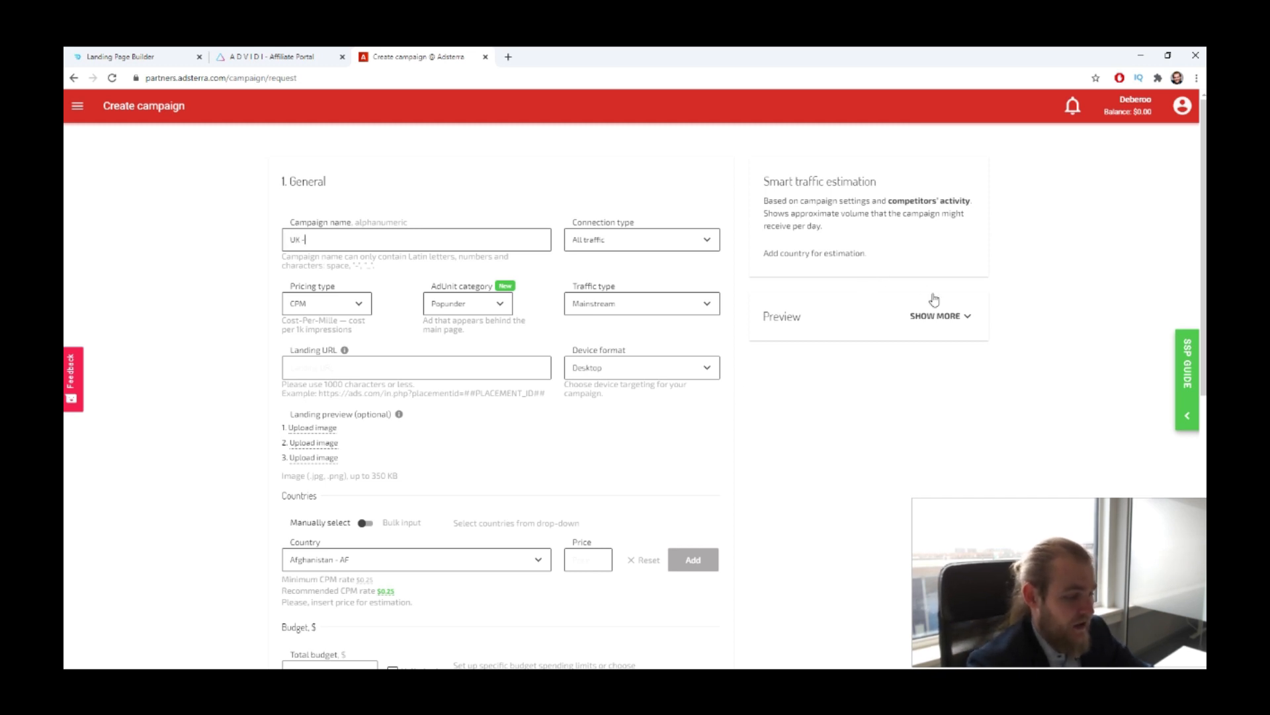
{"action": "type", "text": " Lidl G"}
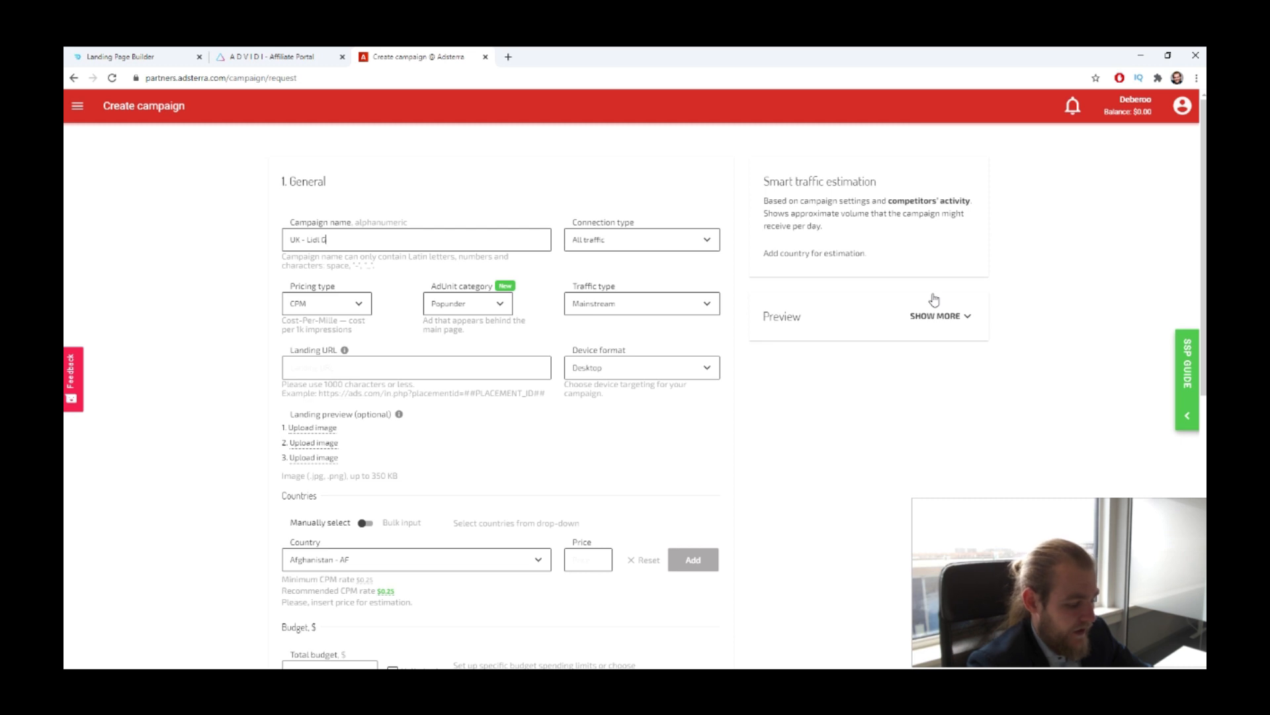
{"action": "type", "text": "iftcard"}
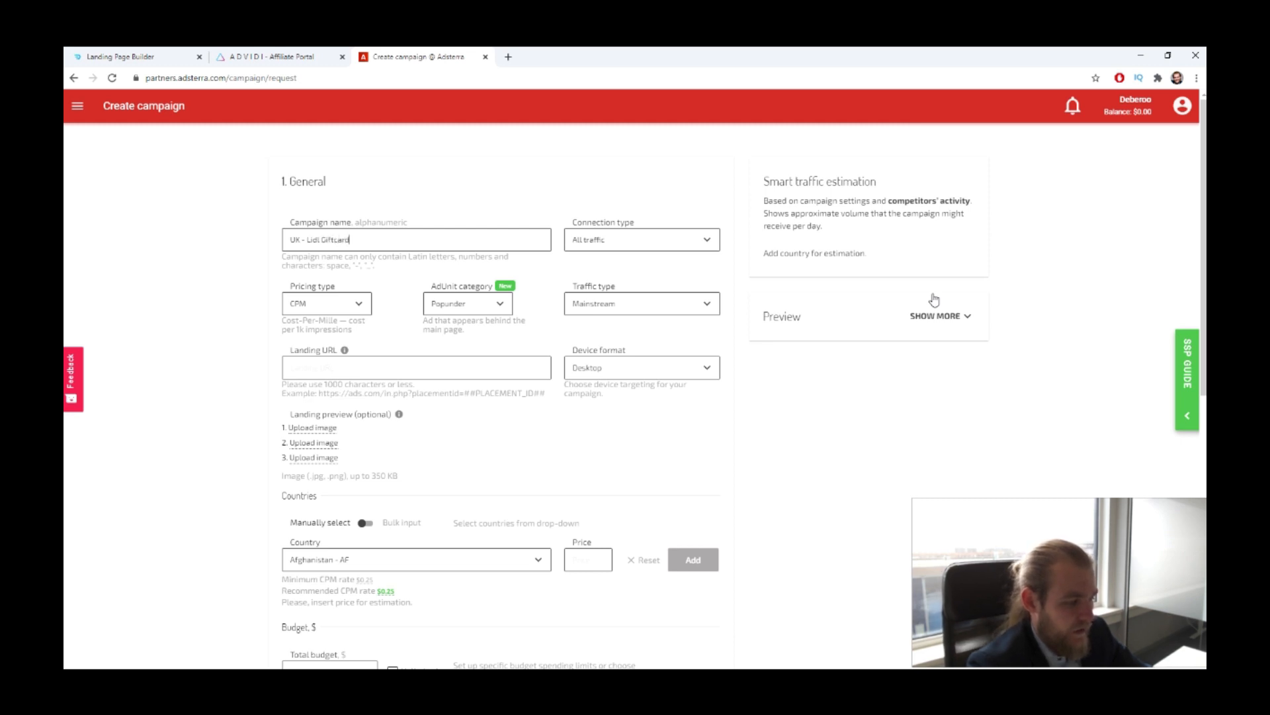
{"action": "key", "text": "Tab"}
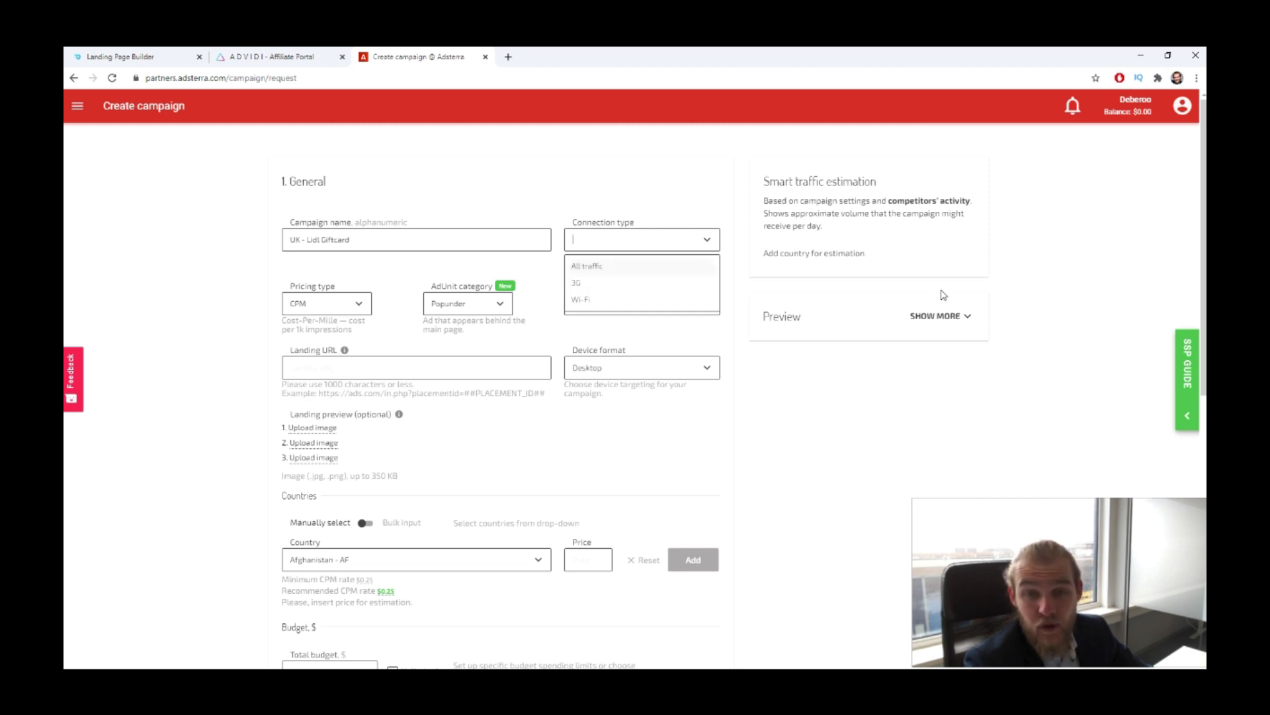
{"action": "key", "text": "Down"}
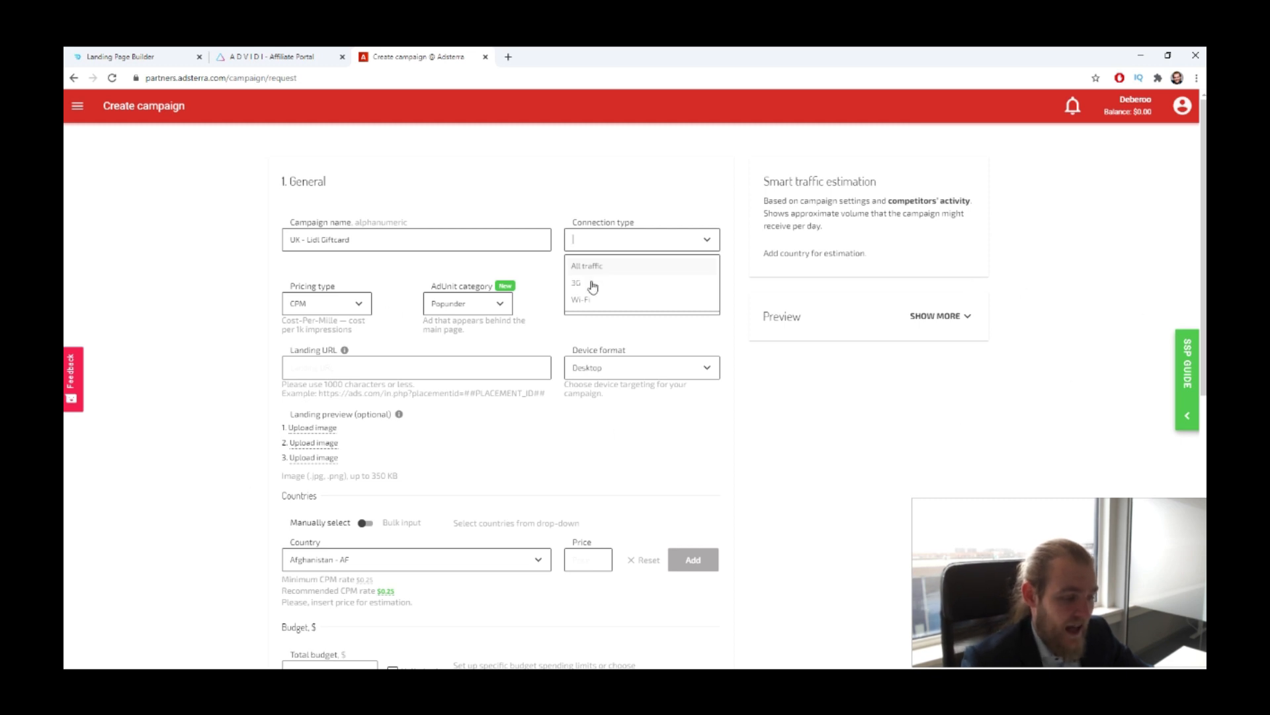
{"action": "left_click", "coordinate": [580, 265]}
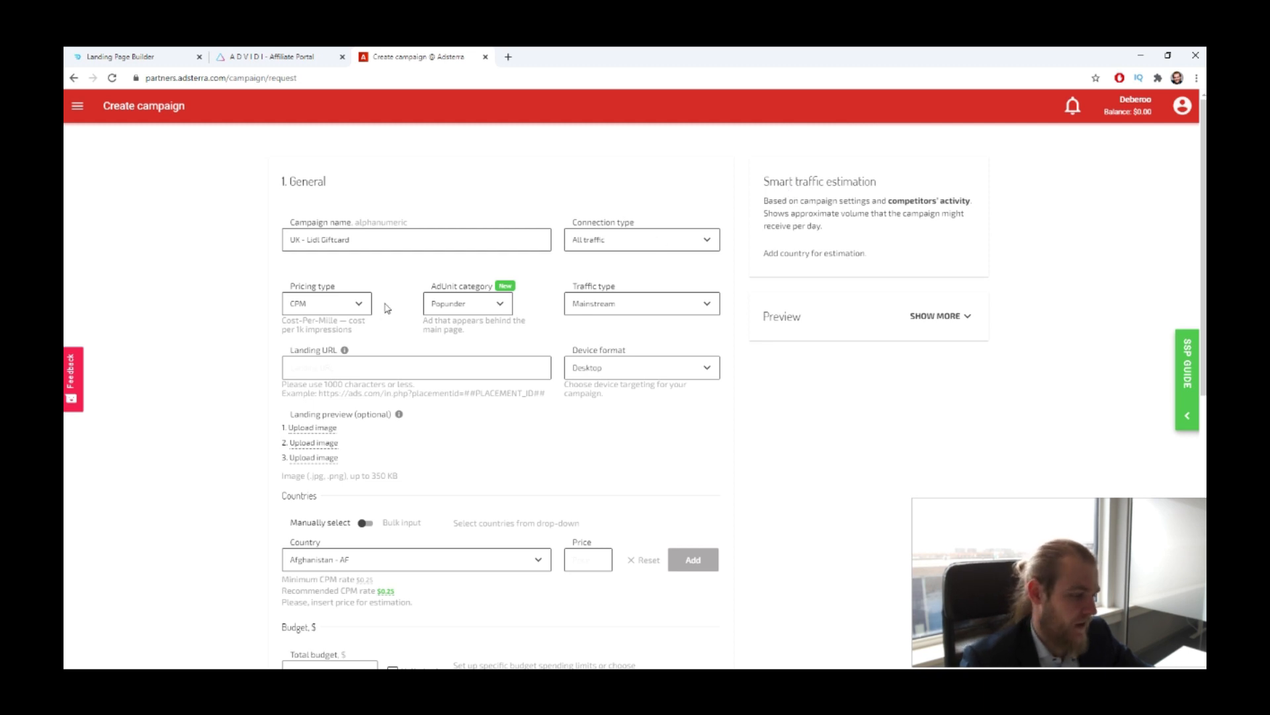
- Set the campaign's ad unit category to Push Ads and check the traffic type options, keeping Mainstream
{"action": "scroll", "coordinate": [393, 258], "scroll_direction": "down", "scroll_amount": 1}
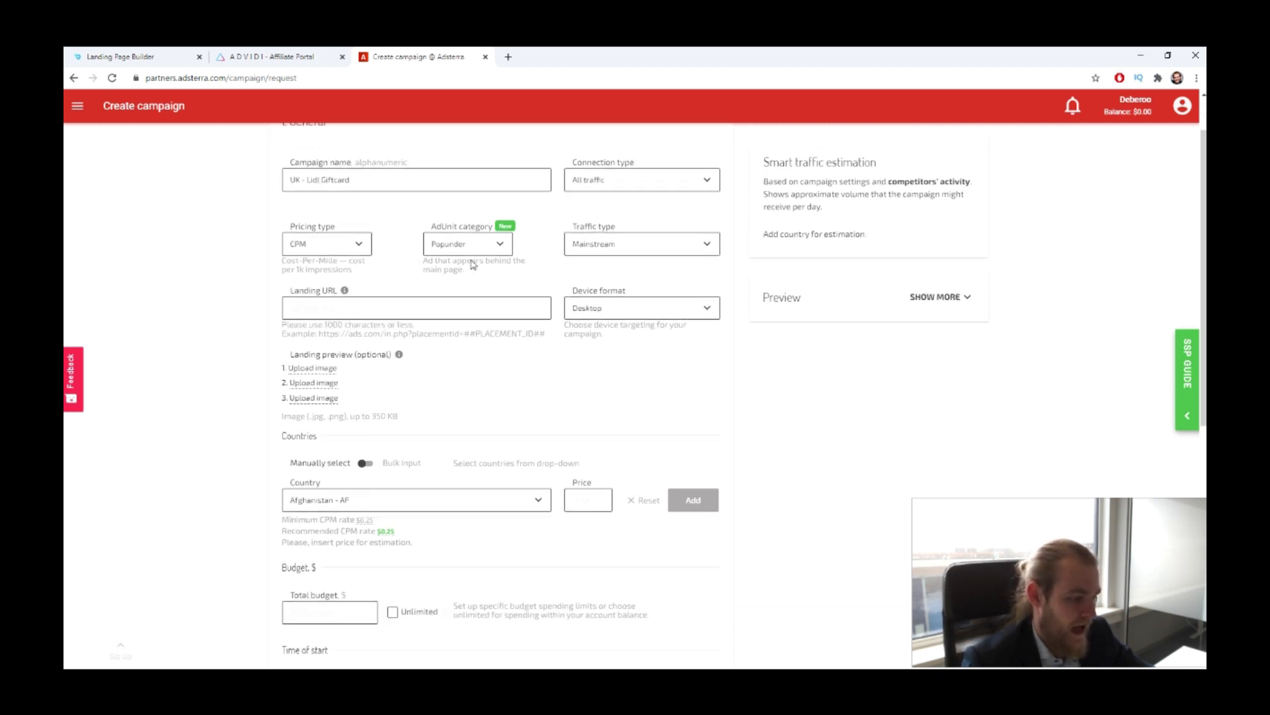
{"action": "left_click", "coordinate": [500, 246]}
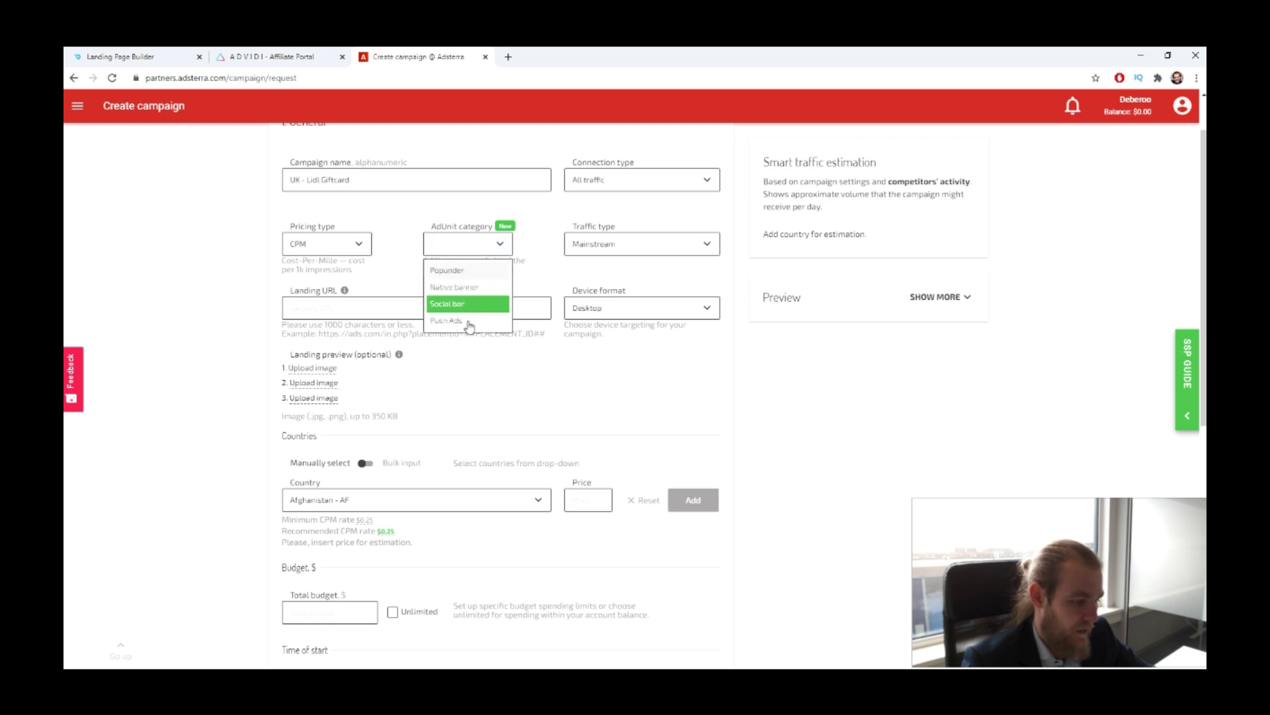
{"action": "left_click", "coordinate": [466, 322]}
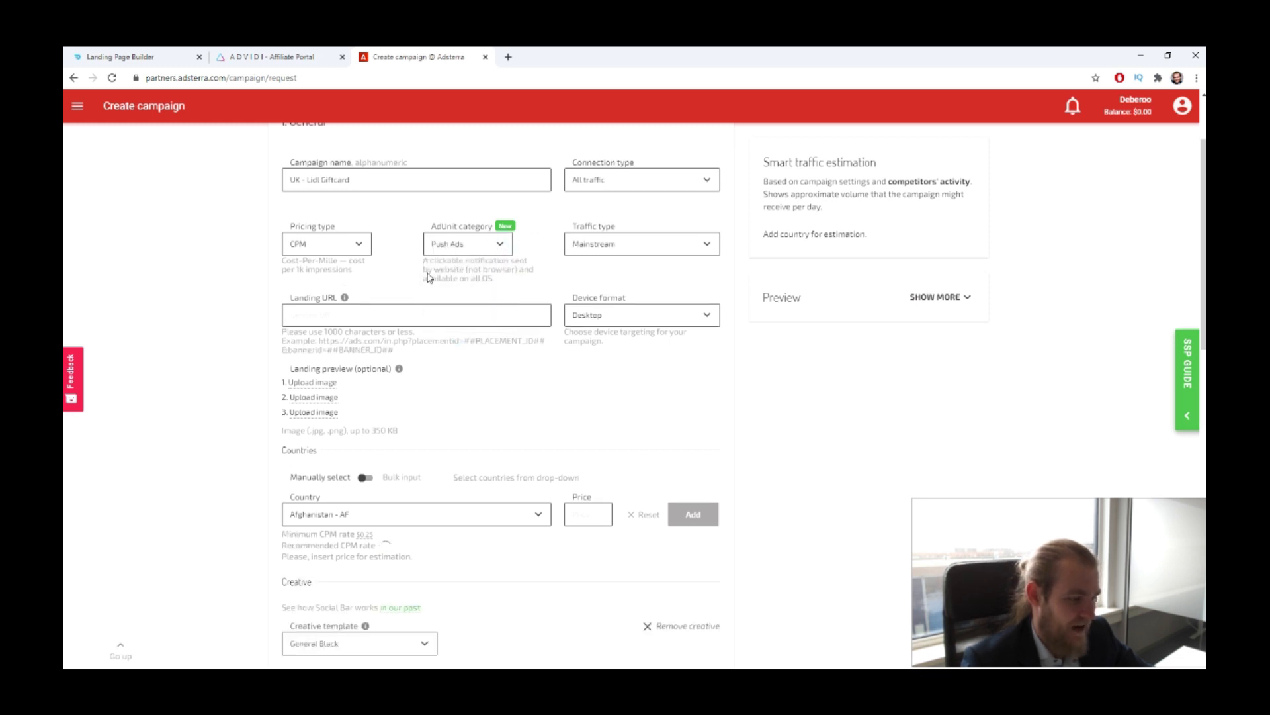
{"action": "left_click", "coordinate": [644, 244]}
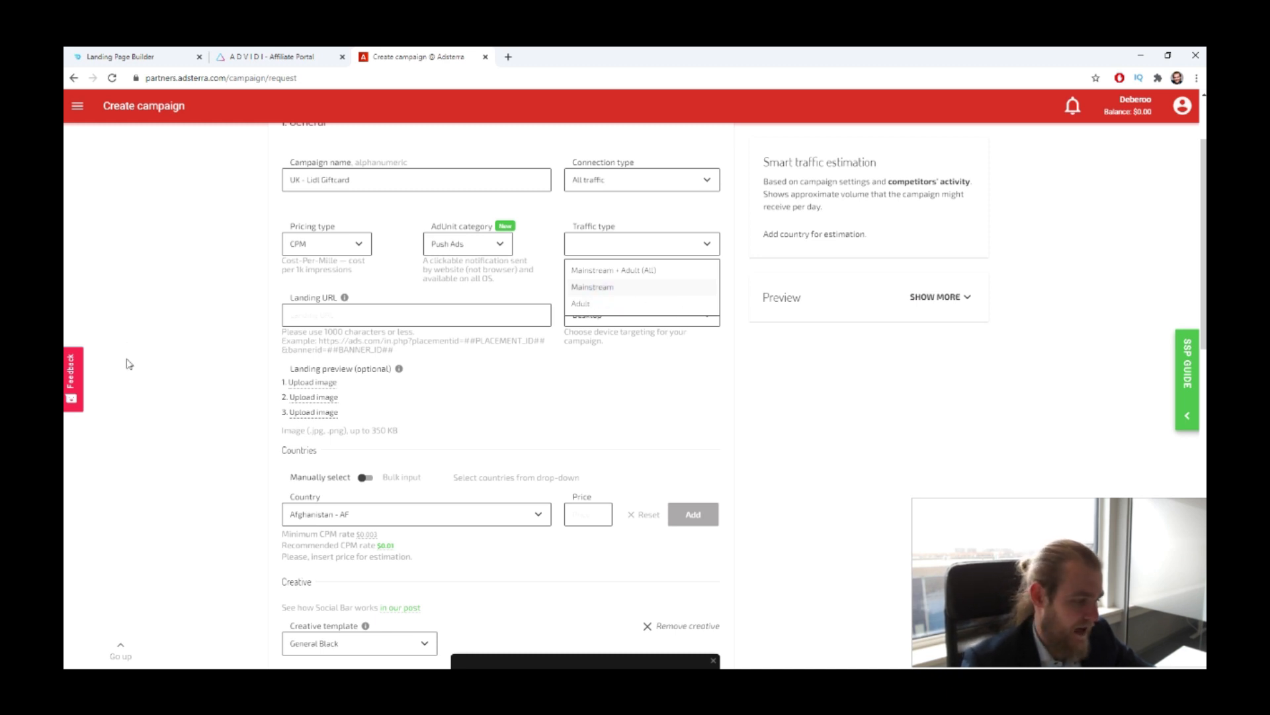
{"action": "left_click", "coordinate": [236, 312]}
- Publish the United Kingdom Lidl sweep page to the imakeshhmoney-com domain in the landing page builder and copy its published link
{"action": "left_click", "coordinate": [416, 320]}
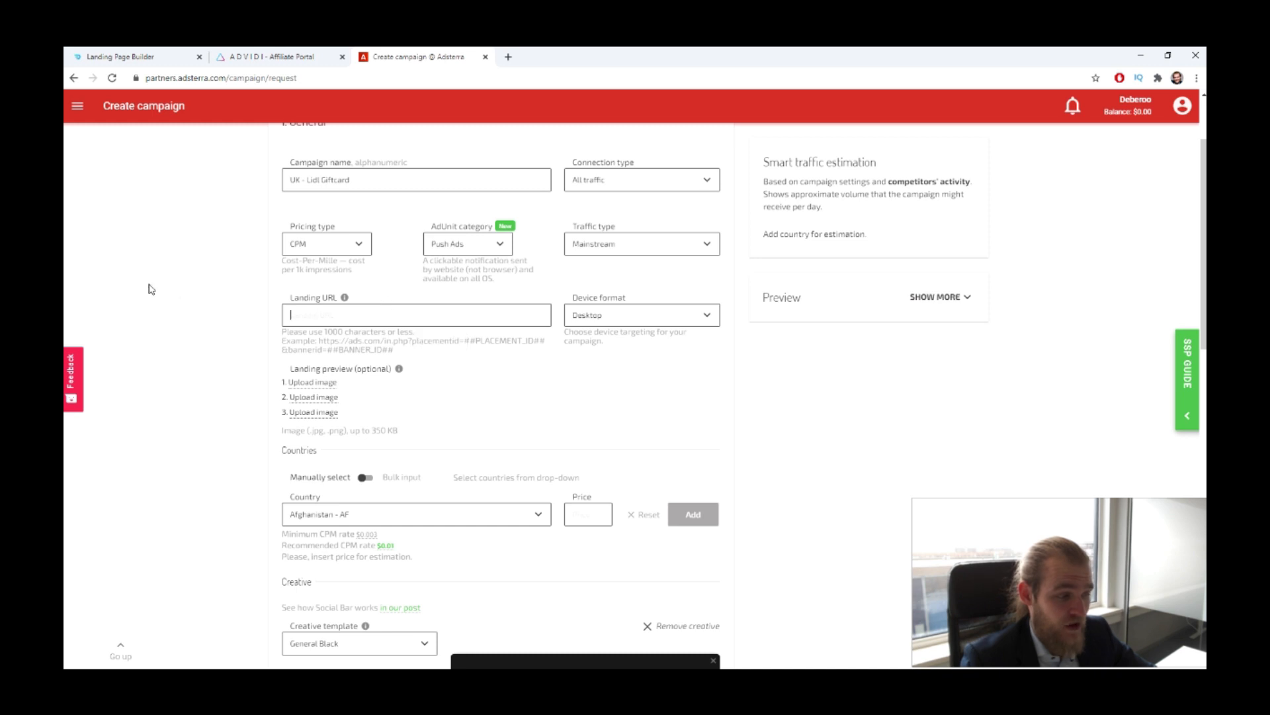
{"action": "left_click", "coordinate": [126, 57]}
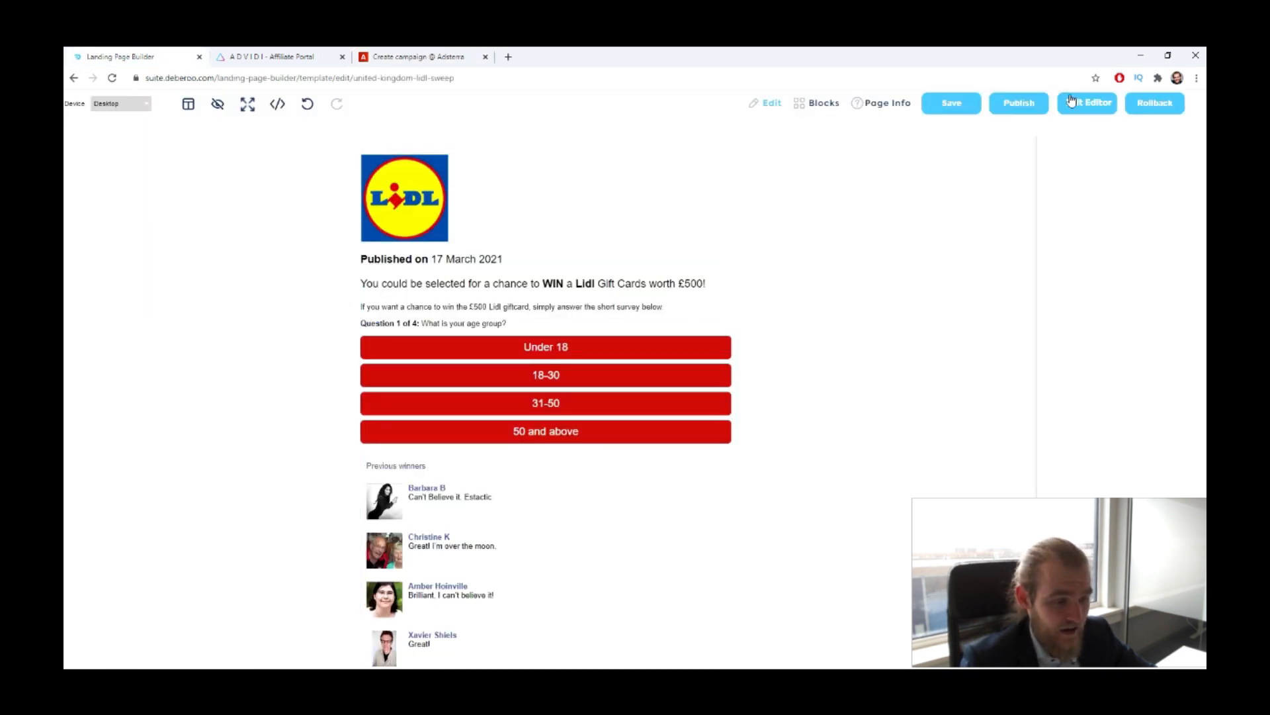
{"action": "left_click", "coordinate": [1022, 108]}
{"action": "left_click", "coordinate": [758, 376]}
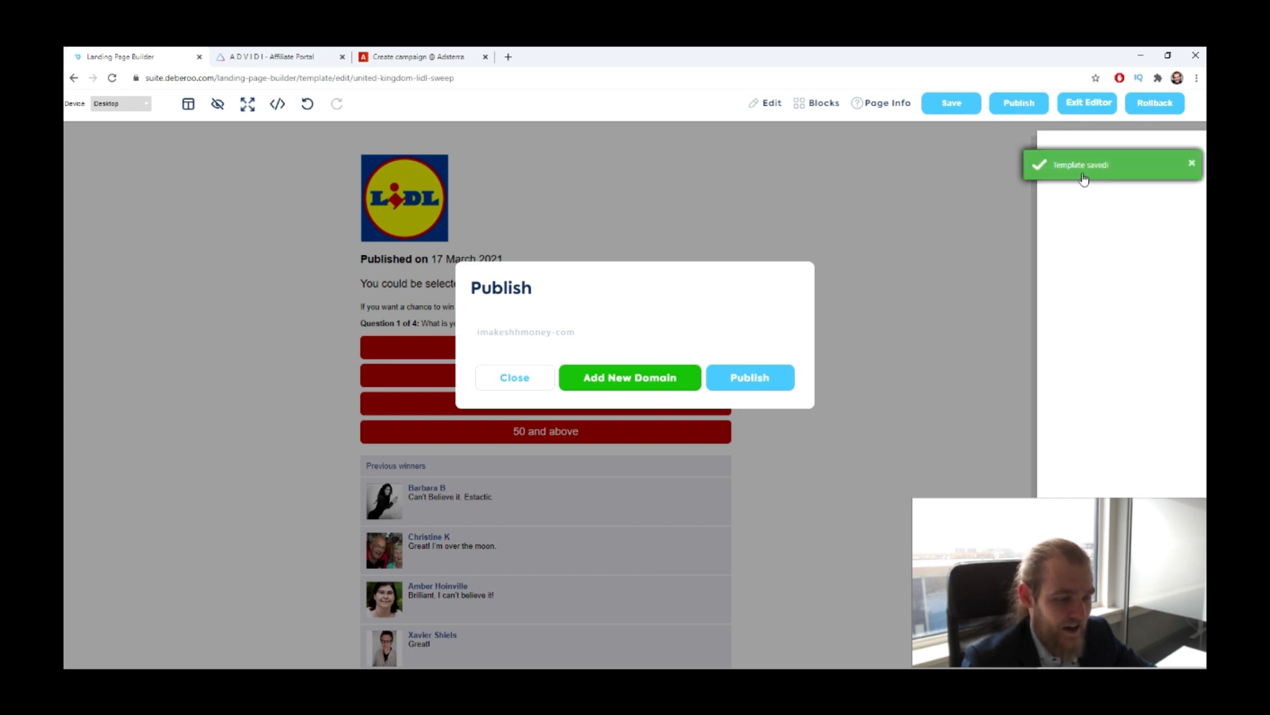
{"action": "left_click", "coordinate": [1122, 123]}
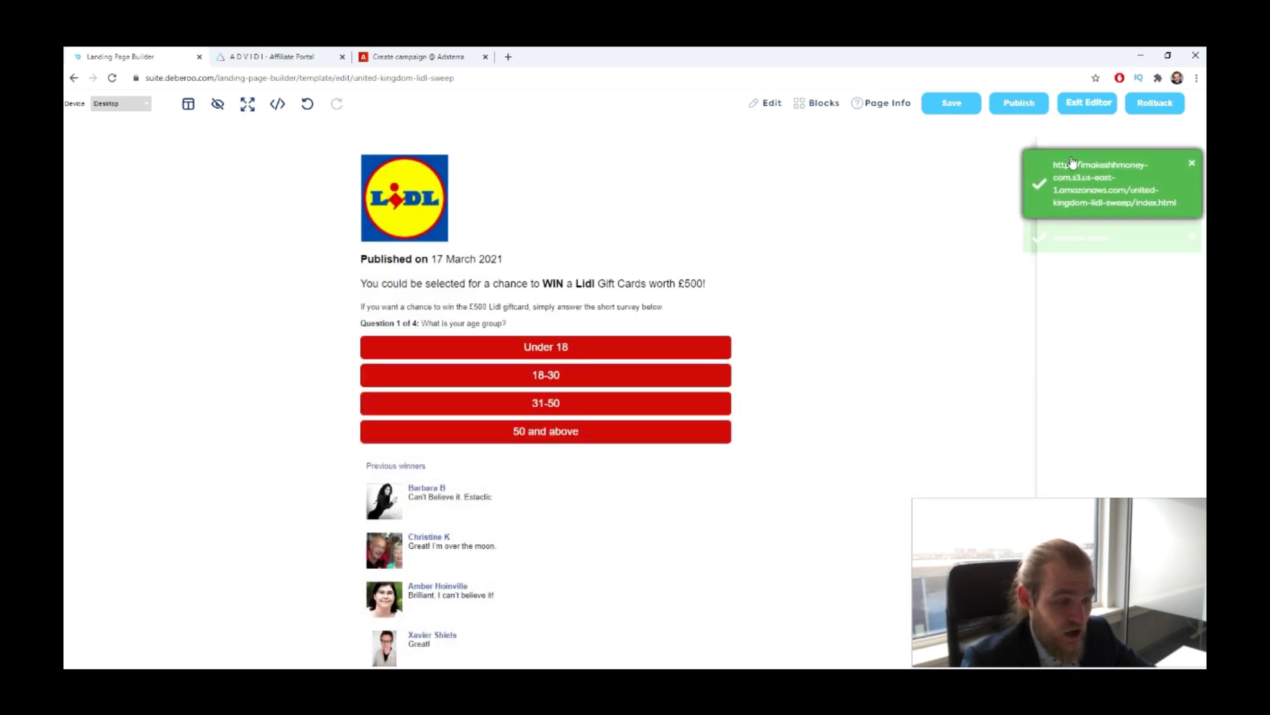
{"action": "right_click", "coordinate": [1072, 165]}
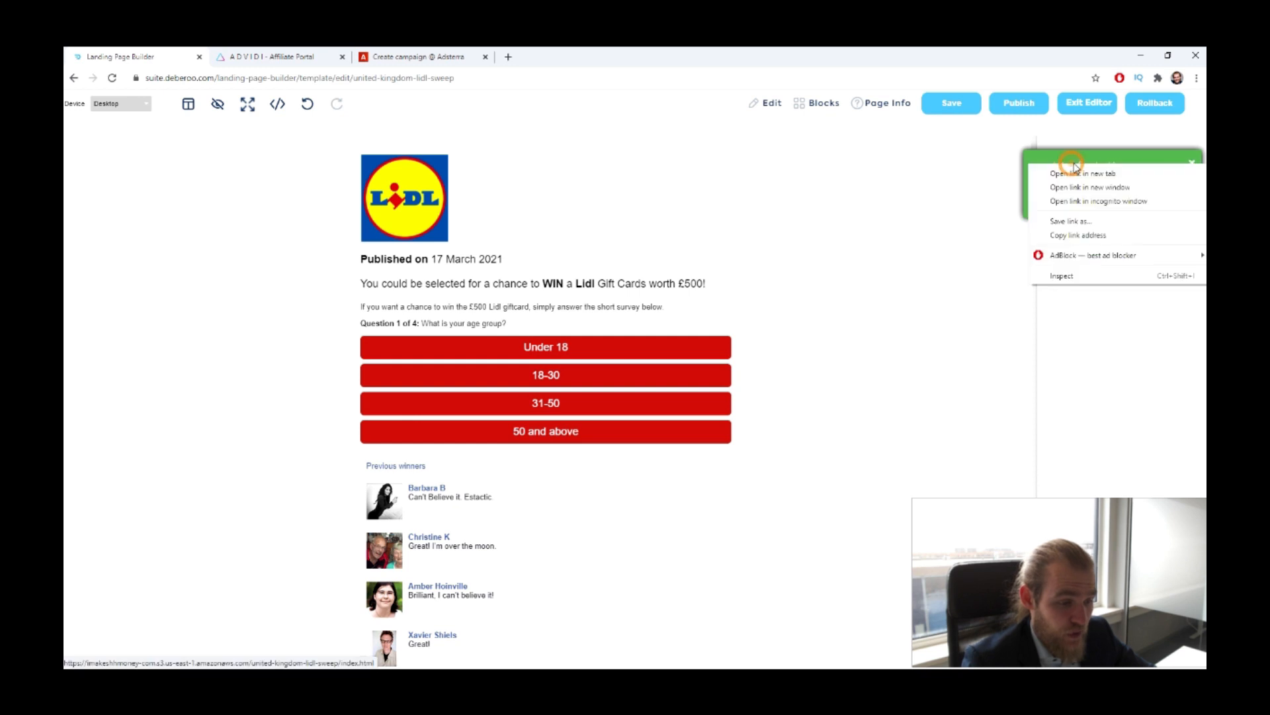
{"action": "left_click", "coordinate": [1107, 238]}
- Switch back to Adsterra and enter the copied page link as the campaign's landing URL, checking it from the beginning
{"action": "left_click", "coordinate": [400, 56]}
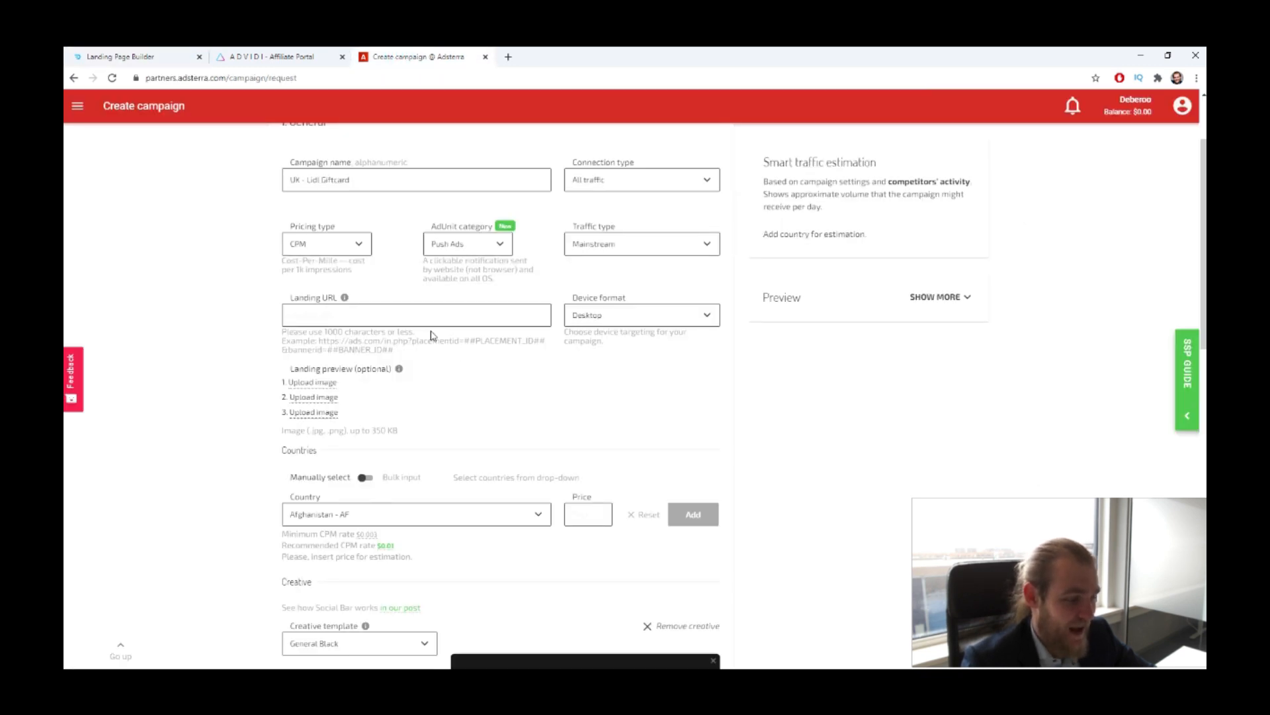
{"action": "left_click", "coordinate": [427, 308]}
{"action": "key", "text": "ctrl+v"}
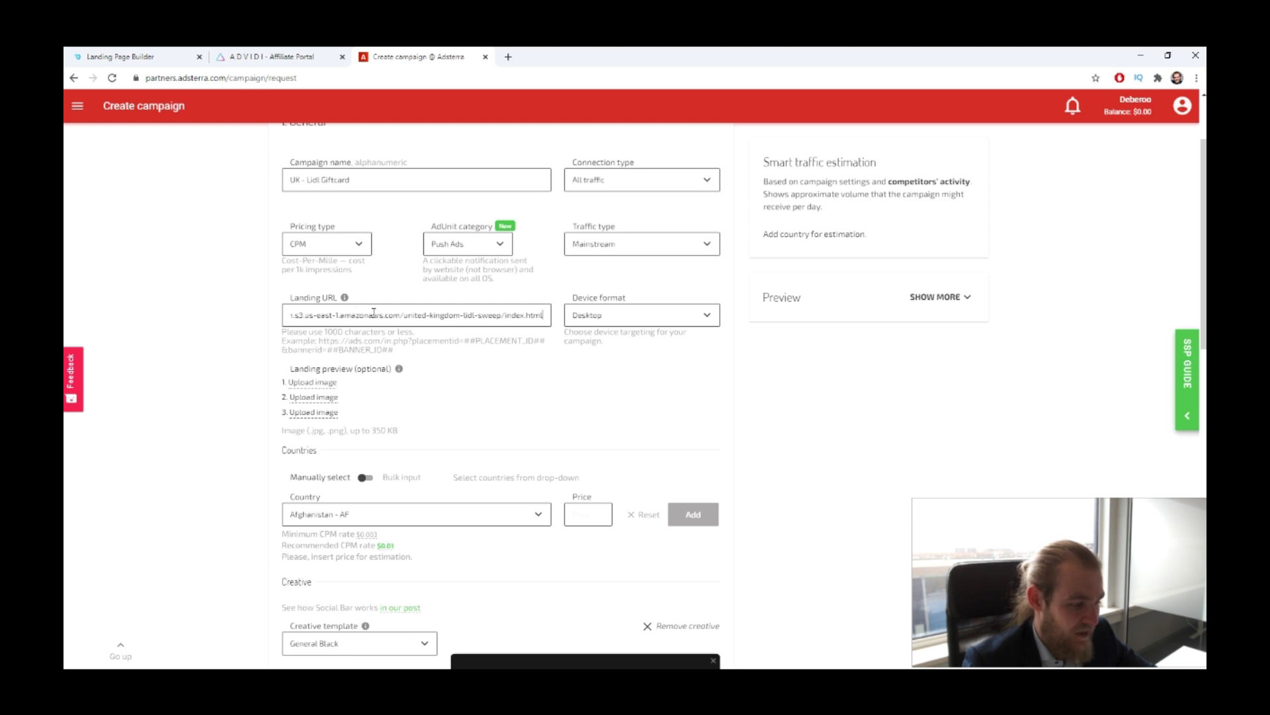
{"action": "left_click_drag", "start_coordinate": [374, 312], "coordinate": [239, 315]}
{"action": "left_click", "coordinate": [209, 320]}
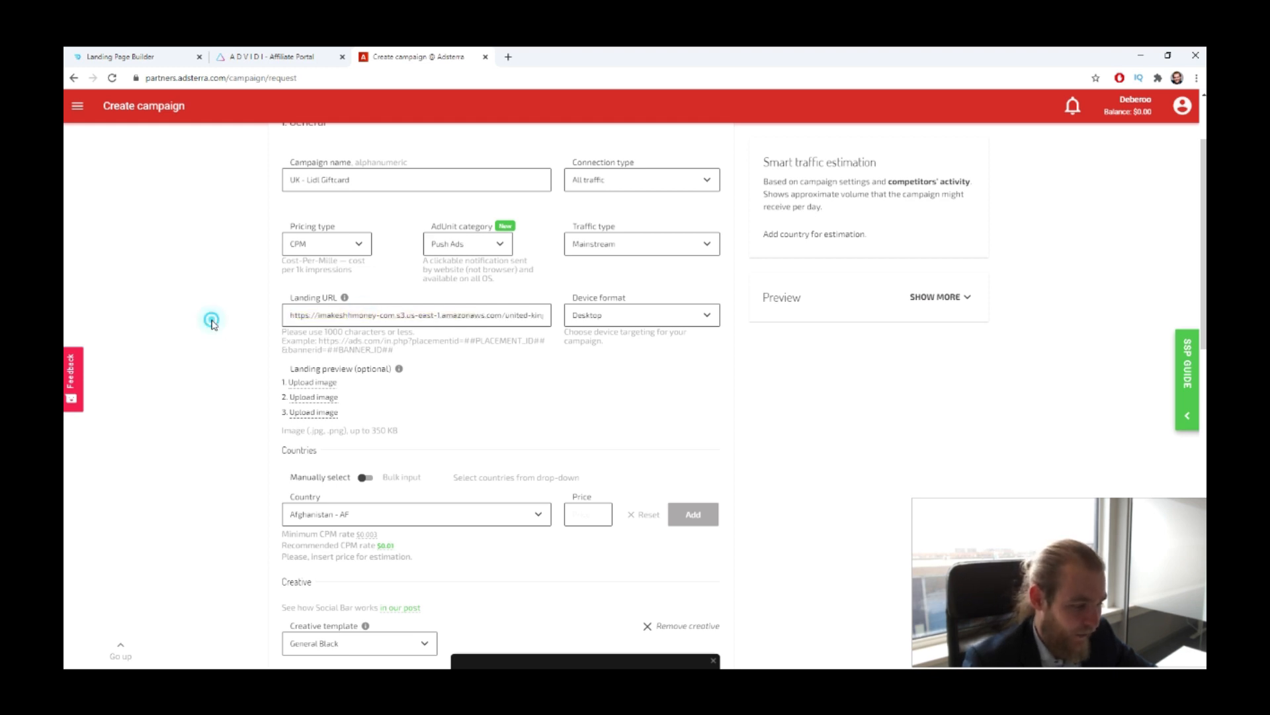
- Set the campaign's device format to Mobile
{"action": "scroll", "coordinate": [508, 356], "scroll_direction": "down", "scroll_amount": 1}
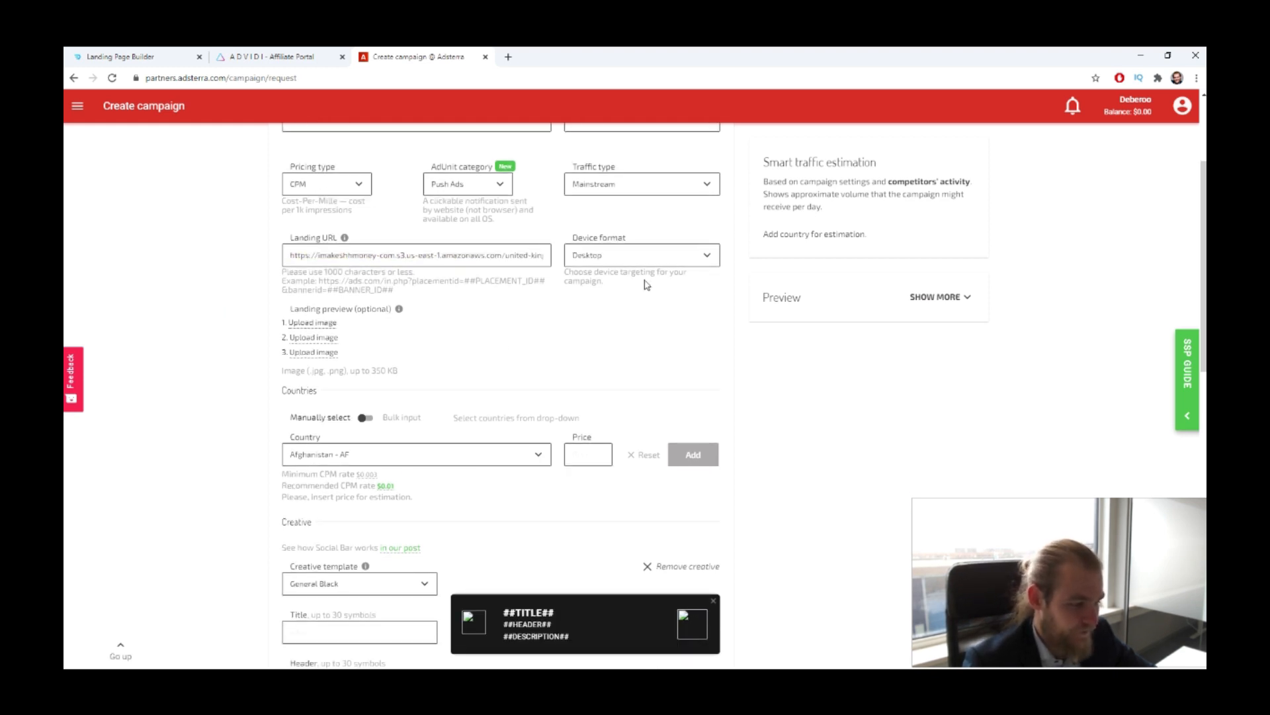
{"action": "left_click", "coordinate": [681, 254]}
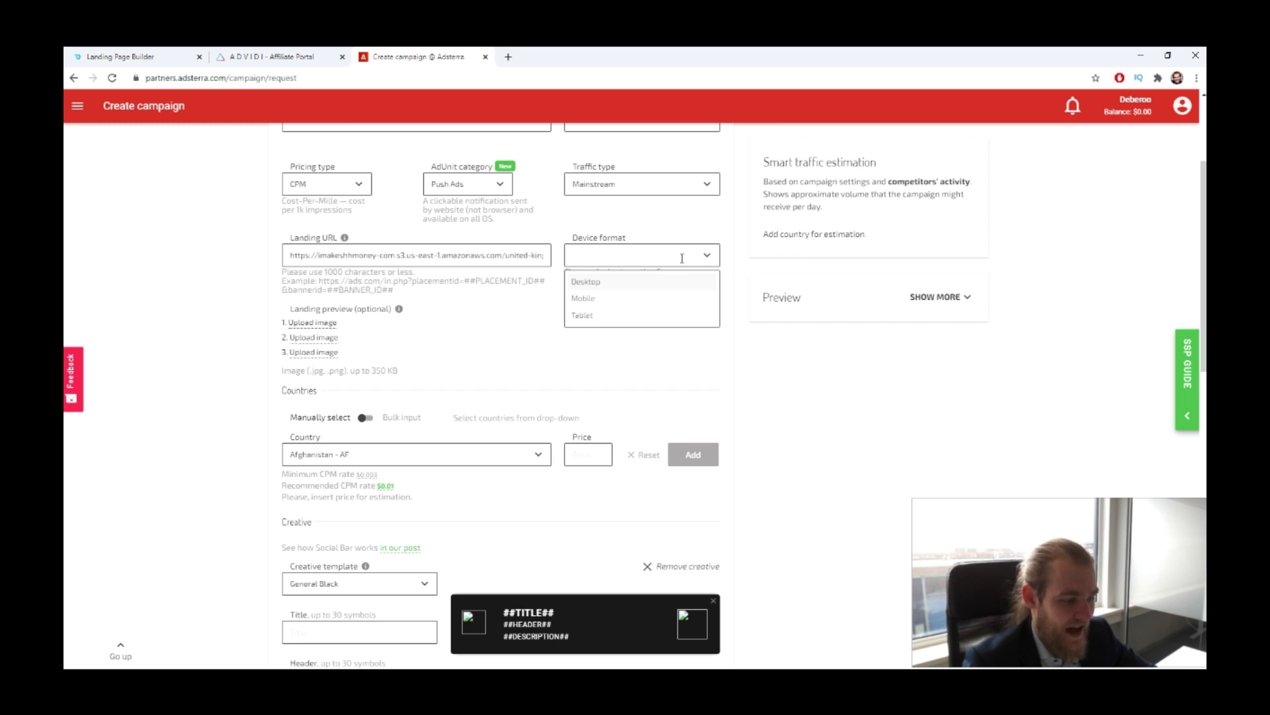
{"action": "left_click", "coordinate": [603, 298]}
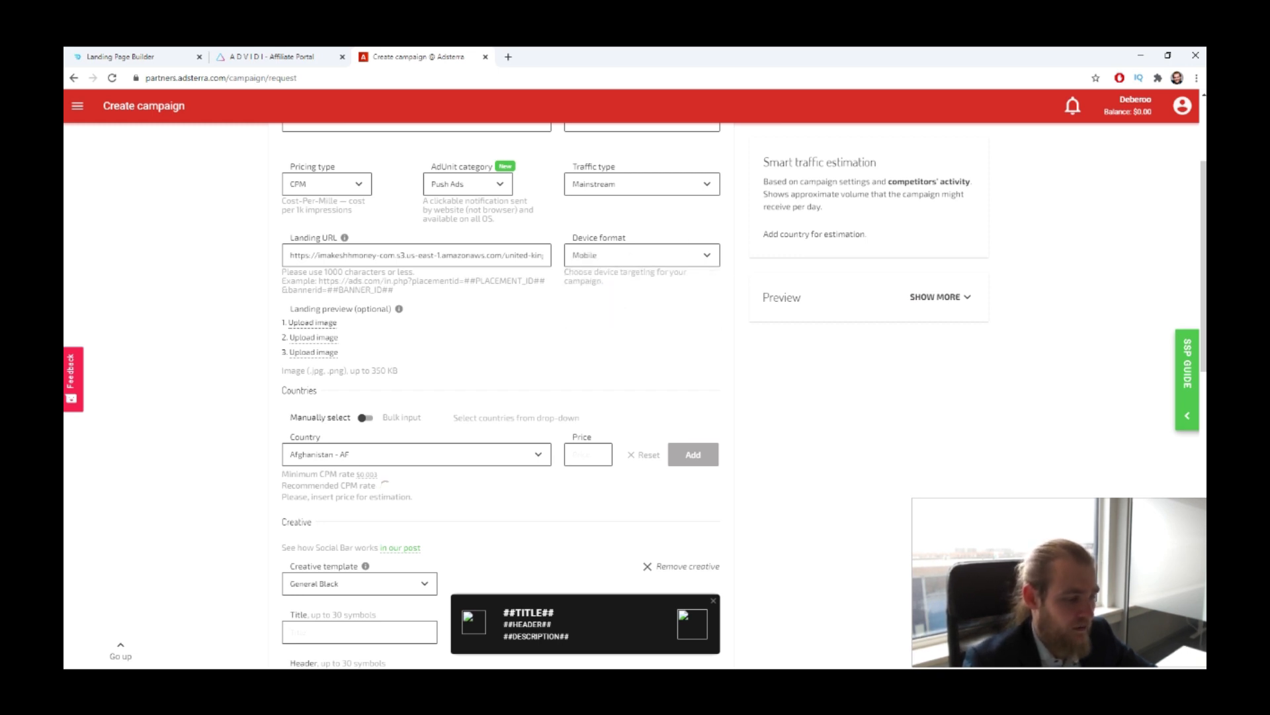
- Add United Kingdom - GB to the campaign's countries at the recommended CPM price of $0.56
{"action": "scroll", "coordinate": [226, 282], "scroll_direction": "down", "scroll_amount": 2}
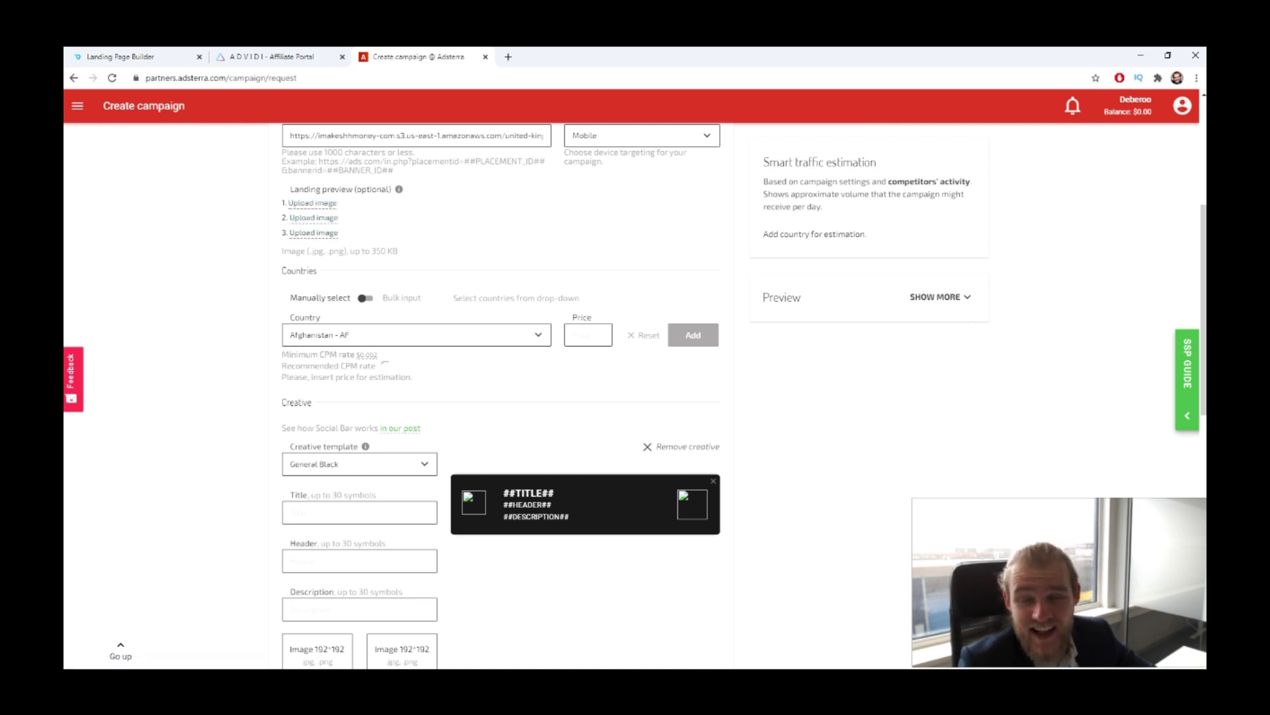
{"action": "scroll", "coordinate": [156, 390], "scroll_direction": "down", "scroll_amount": 1}
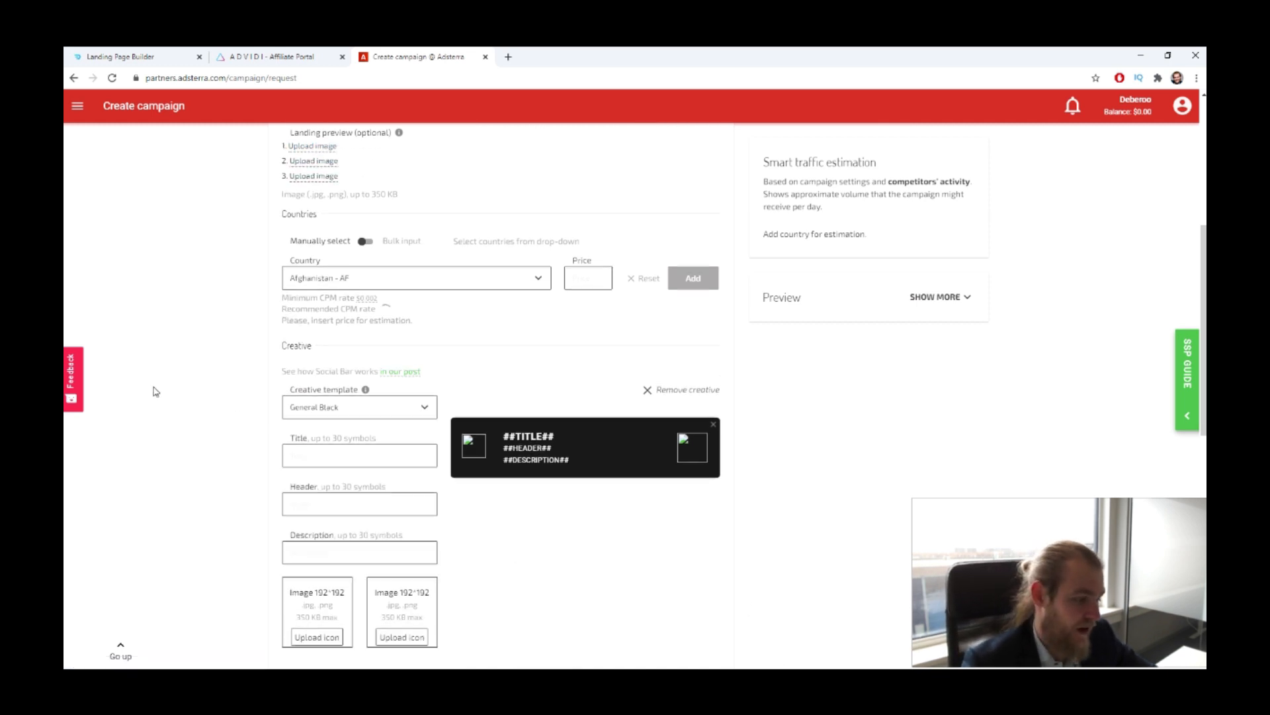
{"action": "left_click", "coordinate": [422, 274]}
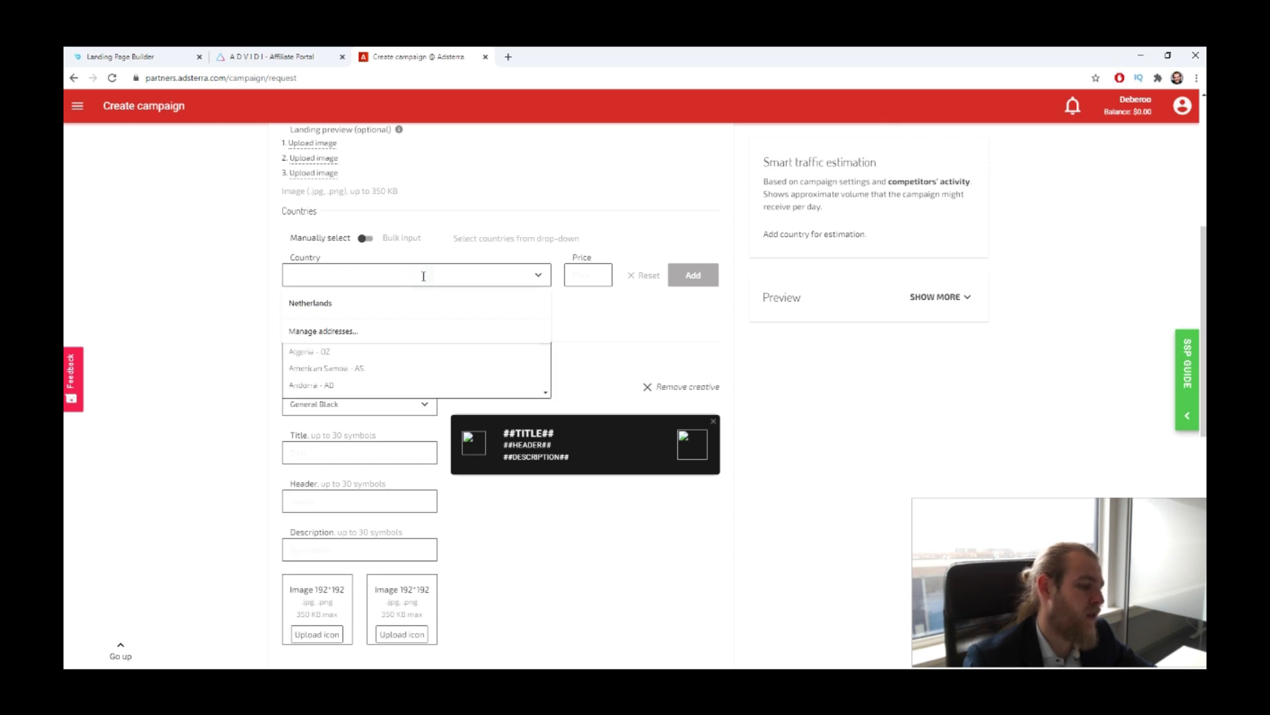
{"action": "type", "text": "unite"}
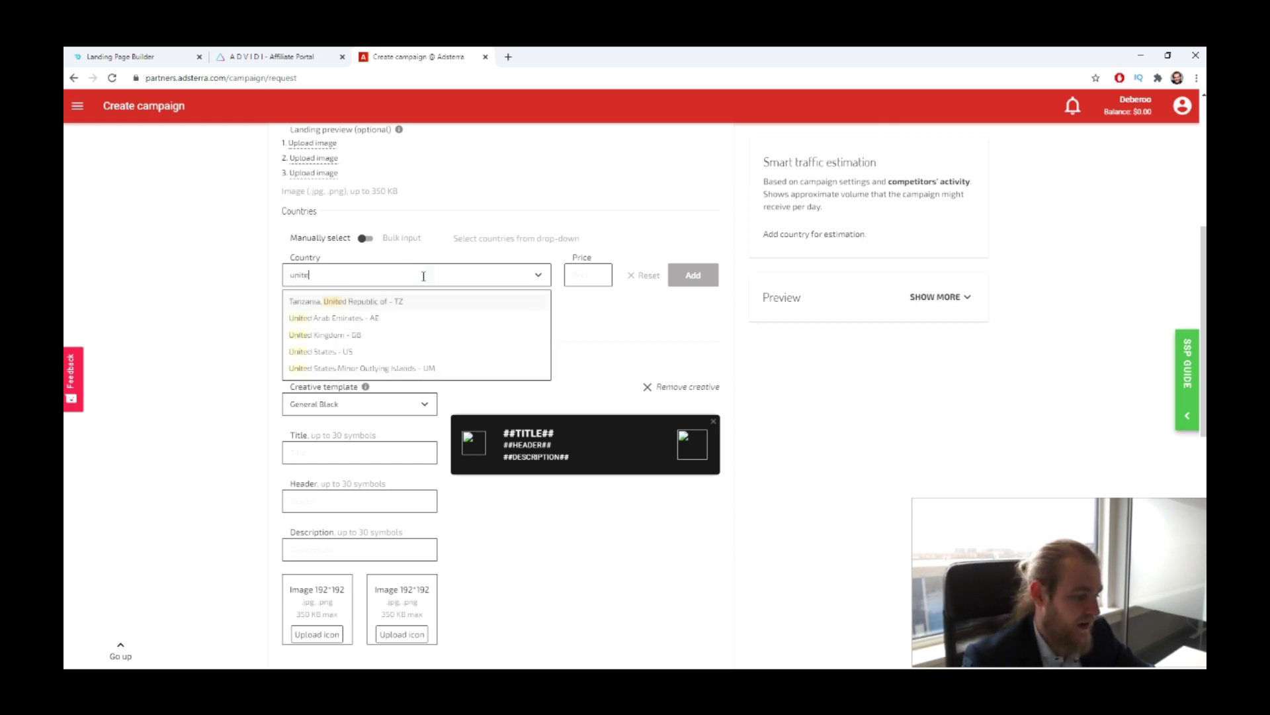
{"action": "left_click", "coordinate": [351, 335]}
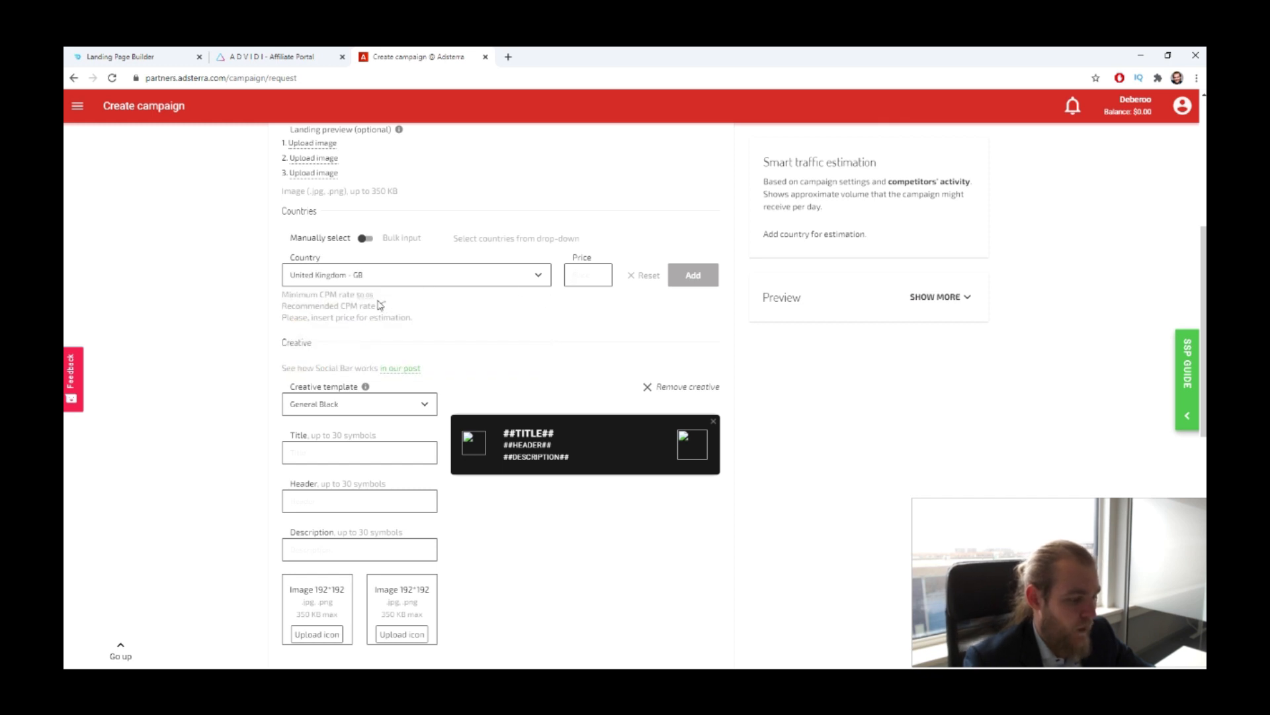
{"action": "left_click_drag", "start_coordinate": [296, 306], "coordinate": [357, 308]}
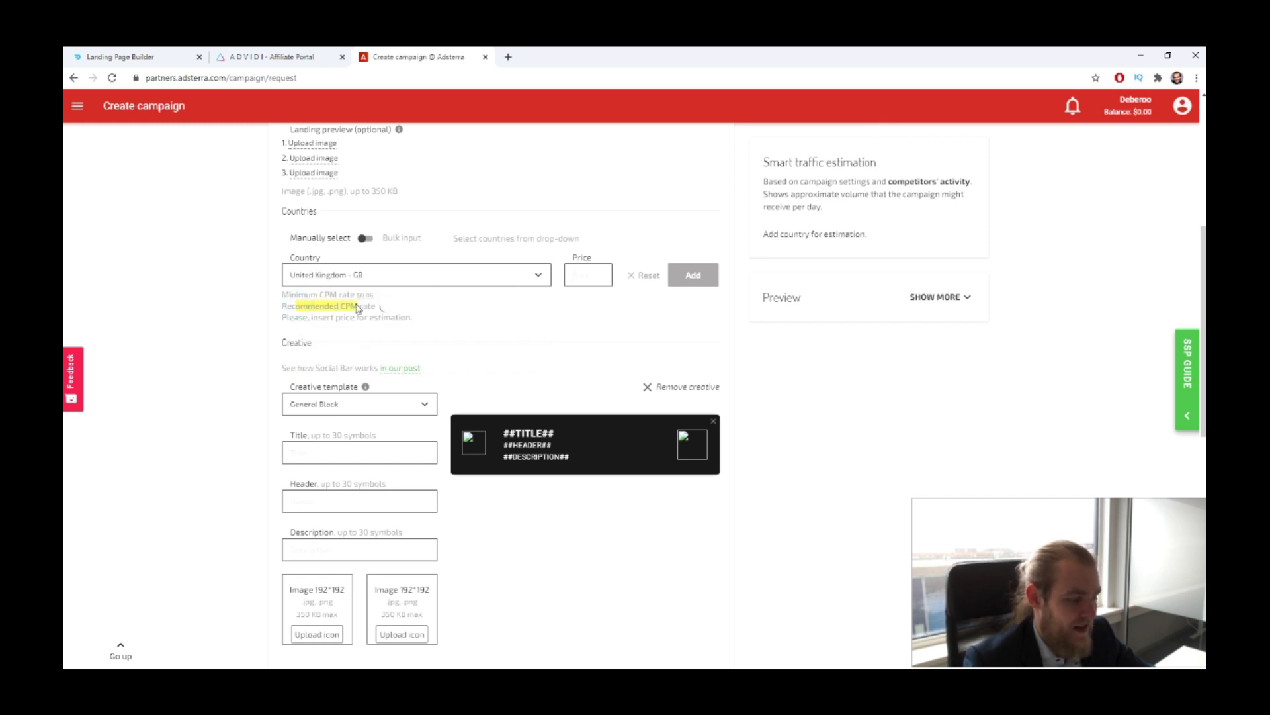
{"action": "left_click", "coordinate": [195, 320]}
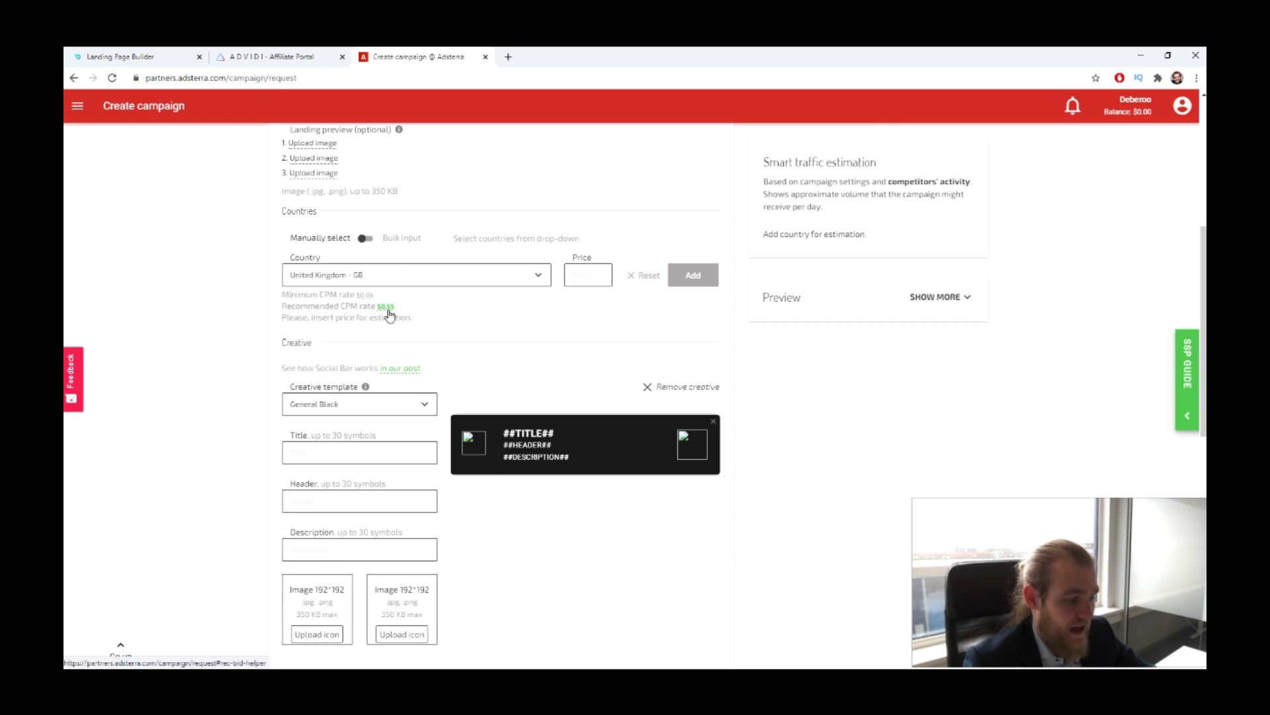
{"action": "left_click", "coordinate": [386, 307]}
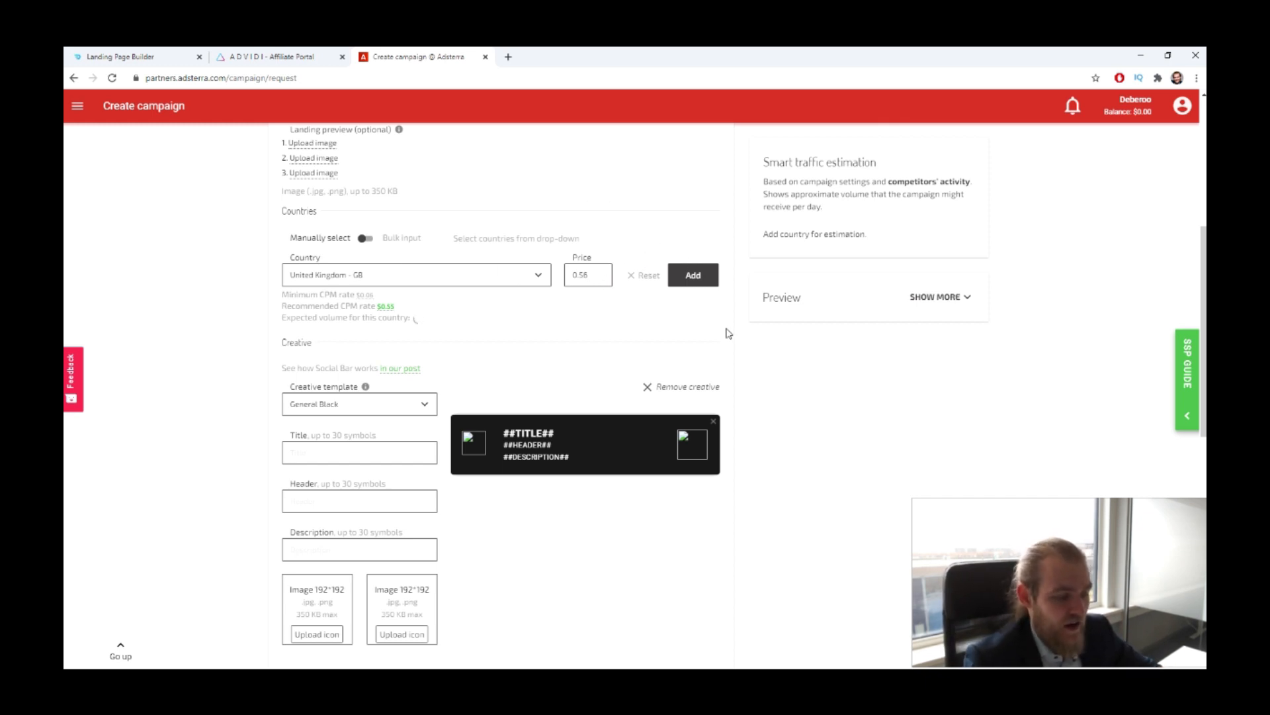
{"action": "left_click", "coordinate": [703, 285]}
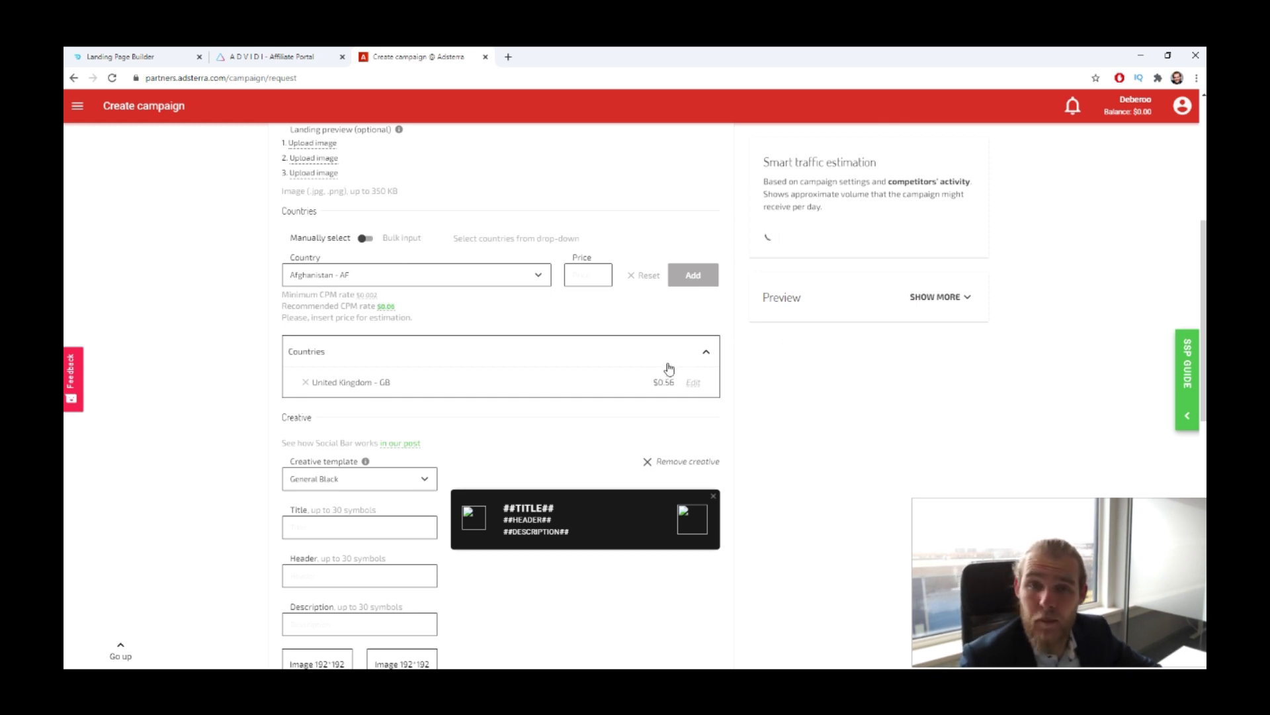
- Add Gambia - GM at its recommended CPM price of $0.18, and remove it from the country list again
{"action": "left_click", "coordinate": [407, 277]}
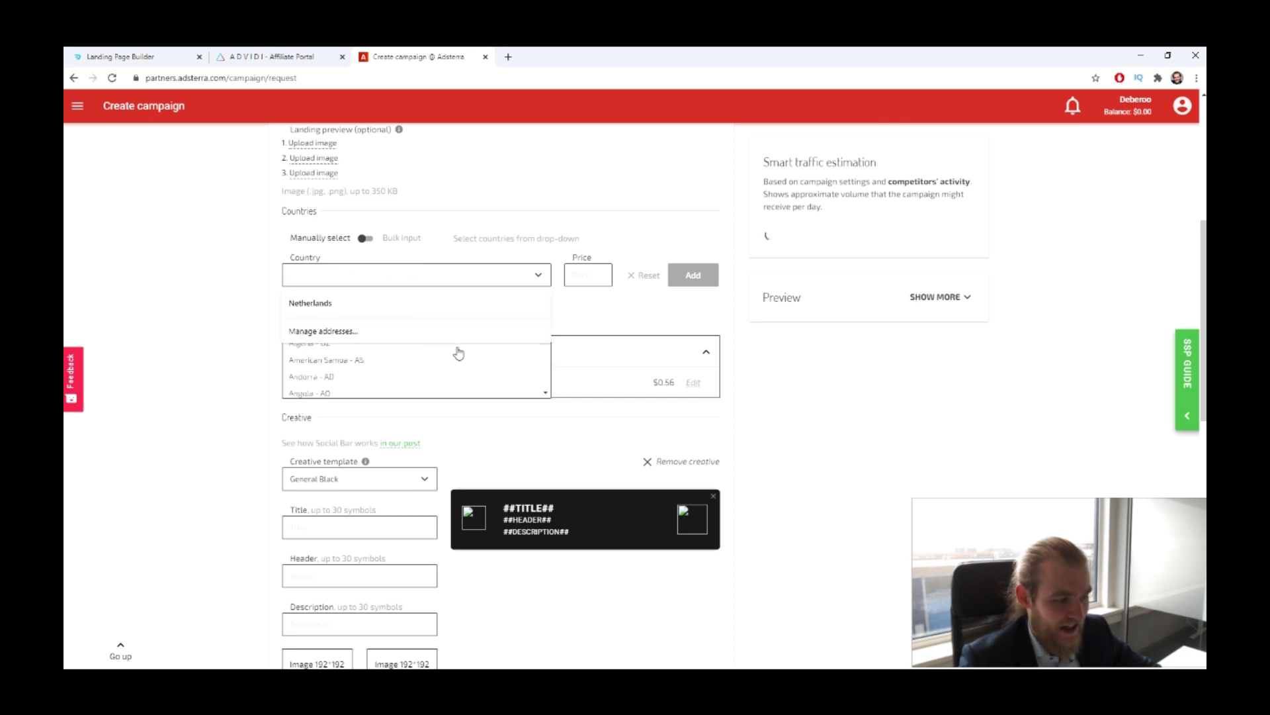
{"action": "scroll", "coordinate": [459, 353], "scroll_direction": "down", "scroll_amount": 2}
{"action": "left_click", "coordinate": [600, 277]}
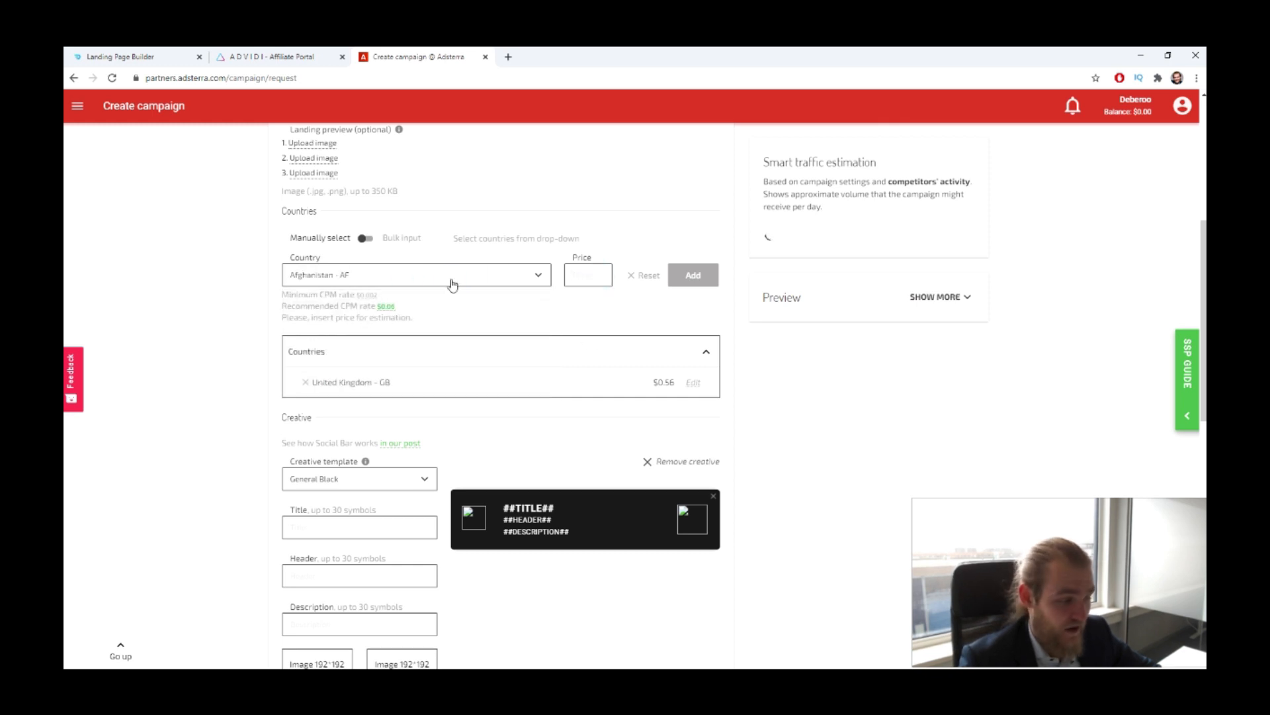
{"action": "left_click", "coordinate": [450, 280]}
{"action": "scroll", "coordinate": [351, 377], "scroll_direction": "down", "scroll_amount": 18}
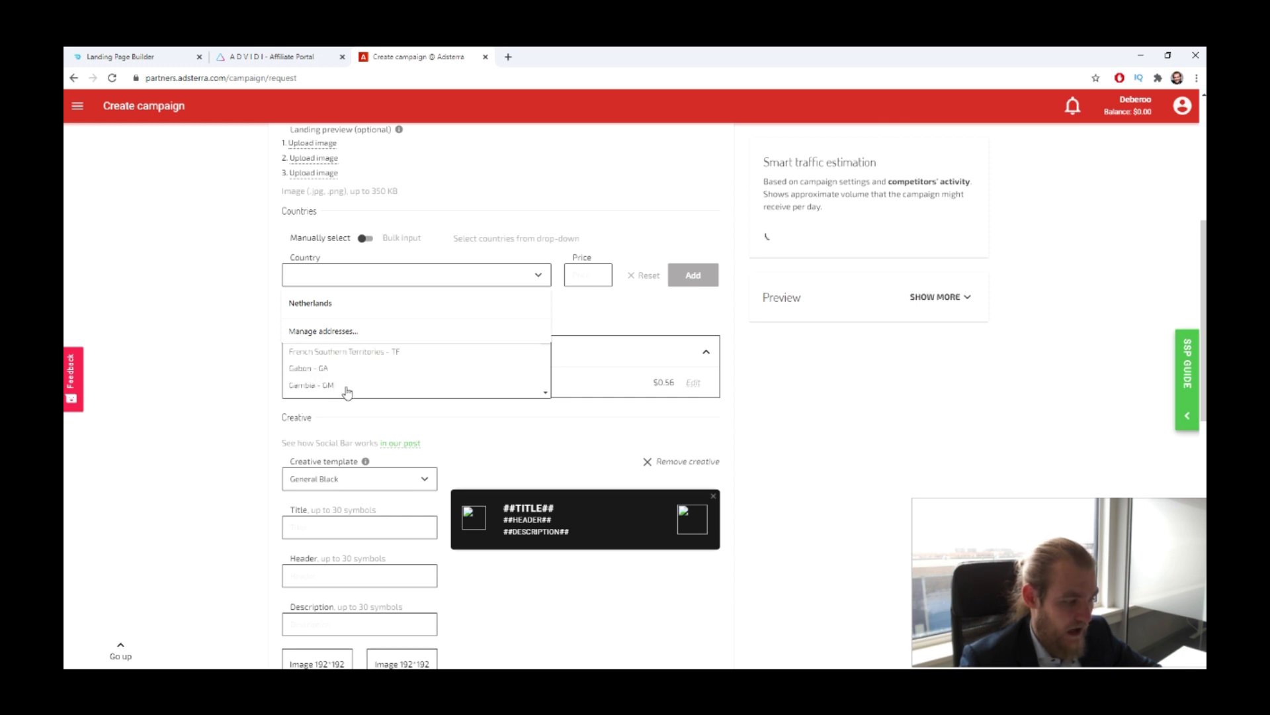
{"action": "left_click", "coordinate": [333, 386]}
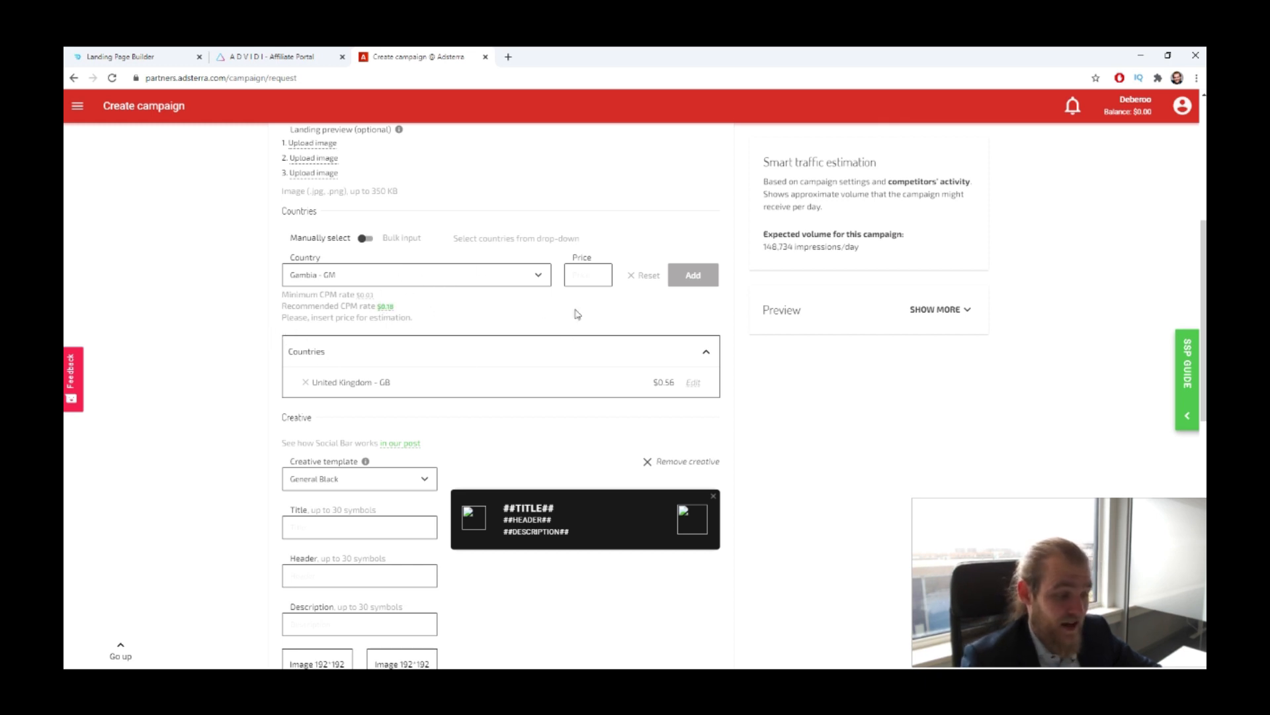
{"action": "left_click", "coordinate": [385, 307]}
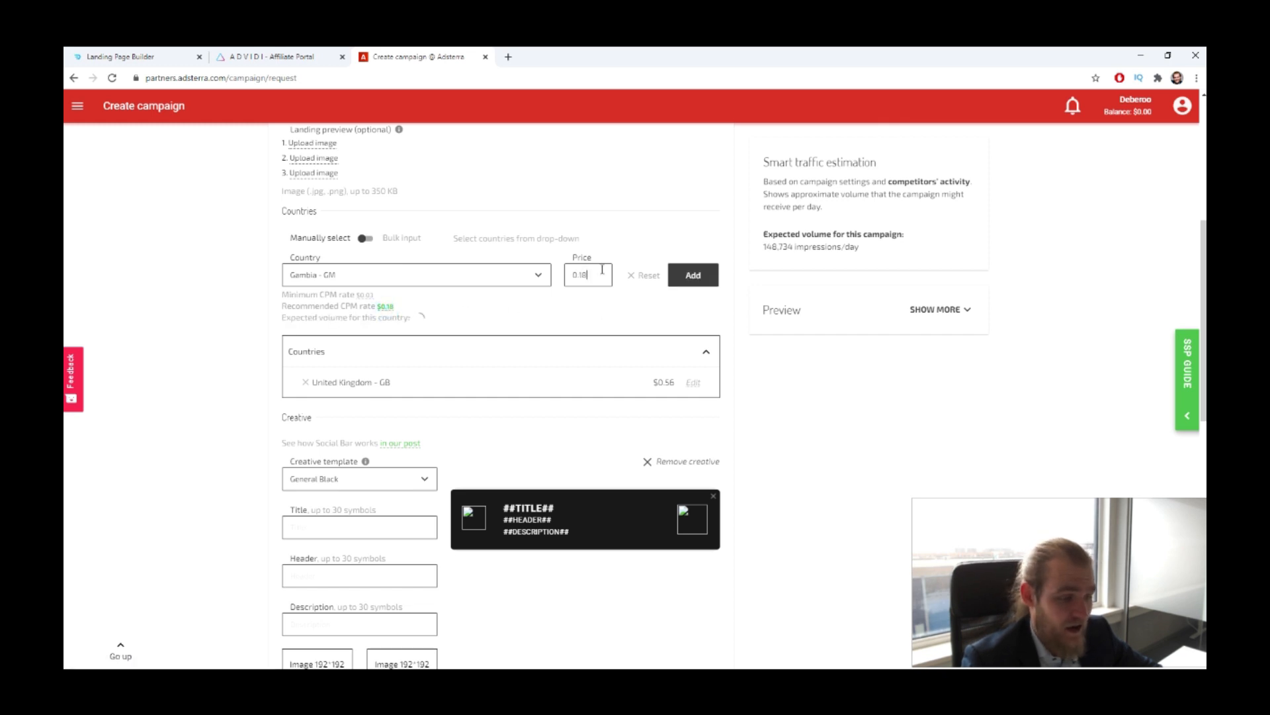
{"action": "left_click", "coordinate": [687, 275]}
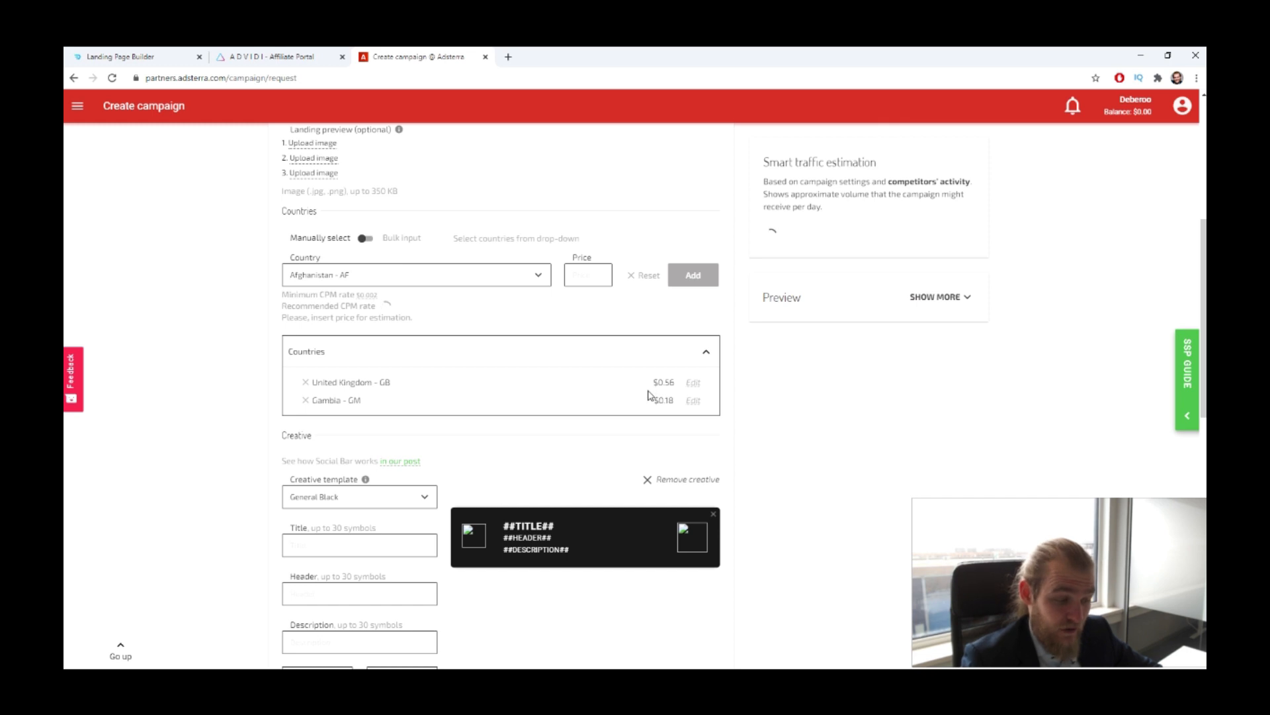
{"action": "left_click", "coordinate": [305, 400]}
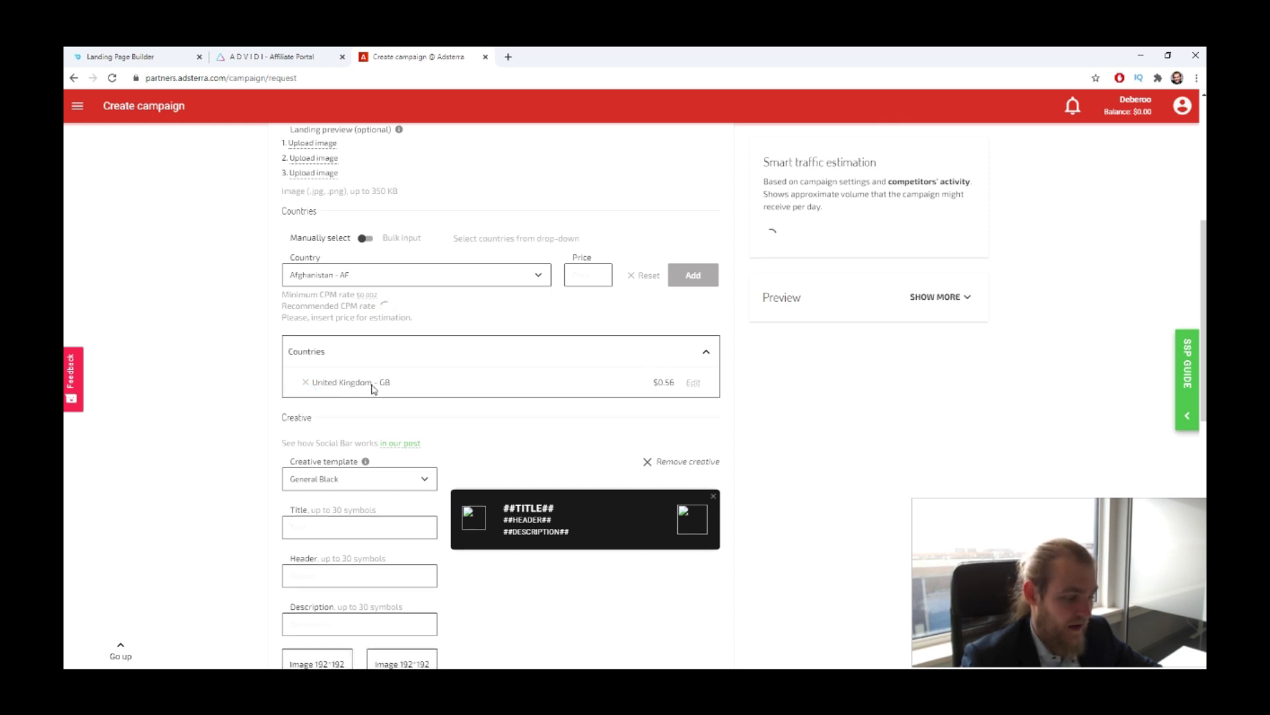
- Try the Mac OS style and Windows style creative templates, and return the creative to the General Black template
{"action": "scroll", "coordinate": [165, 346], "scroll_direction": "down", "scroll_amount": 1}
{"action": "scroll", "coordinate": [165, 341], "scroll_direction": "down", "scroll_amount": 2}
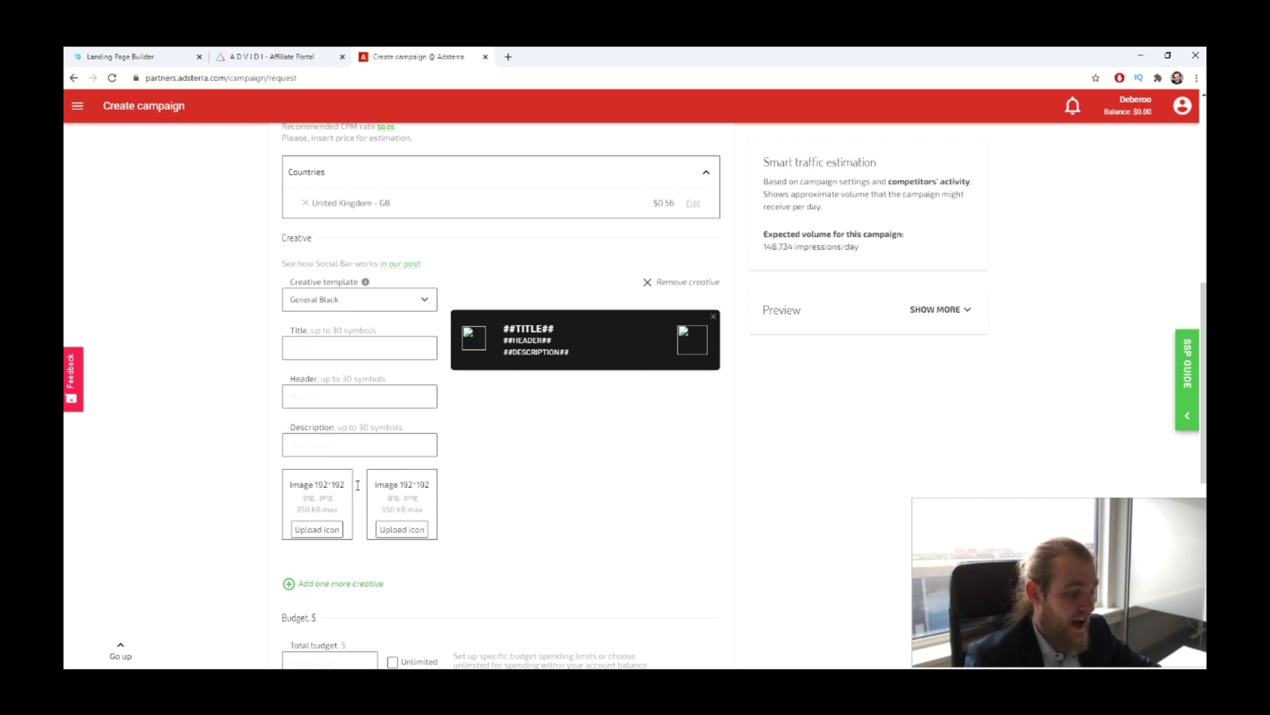
{"action": "scroll", "coordinate": [245, 241], "scroll_direction": "down", "scroll_amount": 1}
{"action": "scroll", "coordinate": [242, 242], "scroll_direction": "up", "scroll_amount": 1}
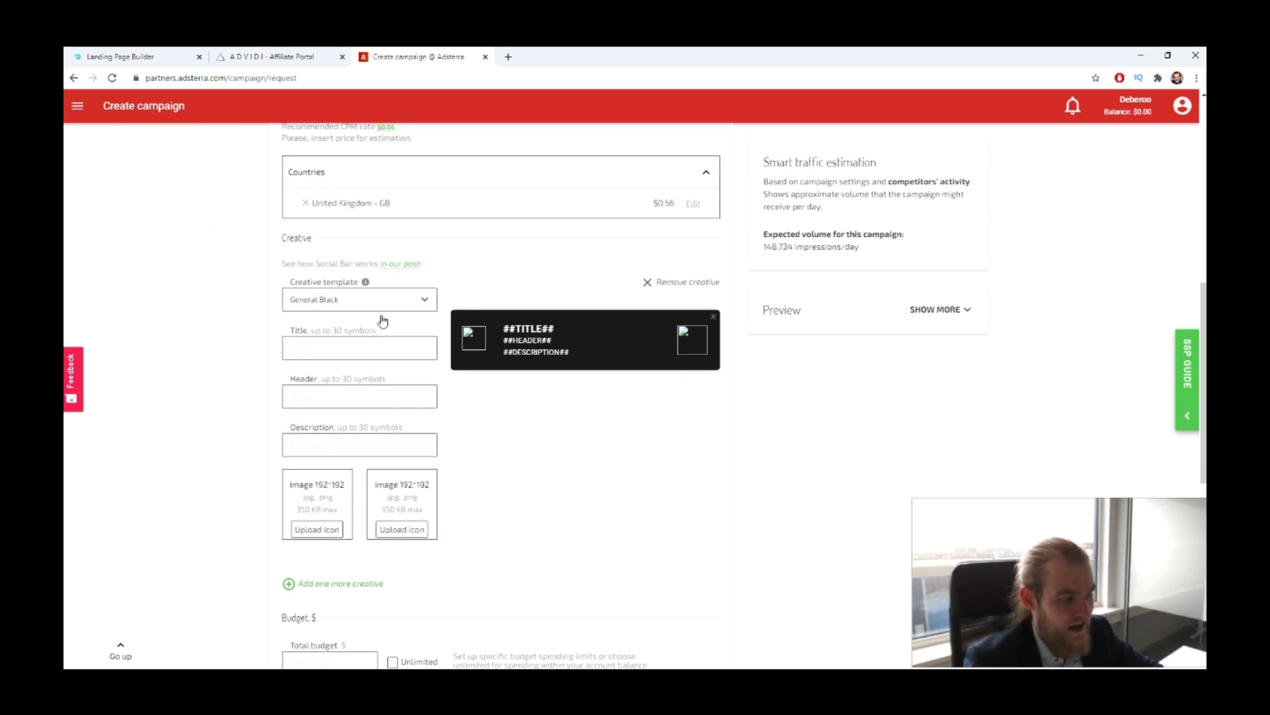
{"action": "left_click", "coordinate": [404, 298]}
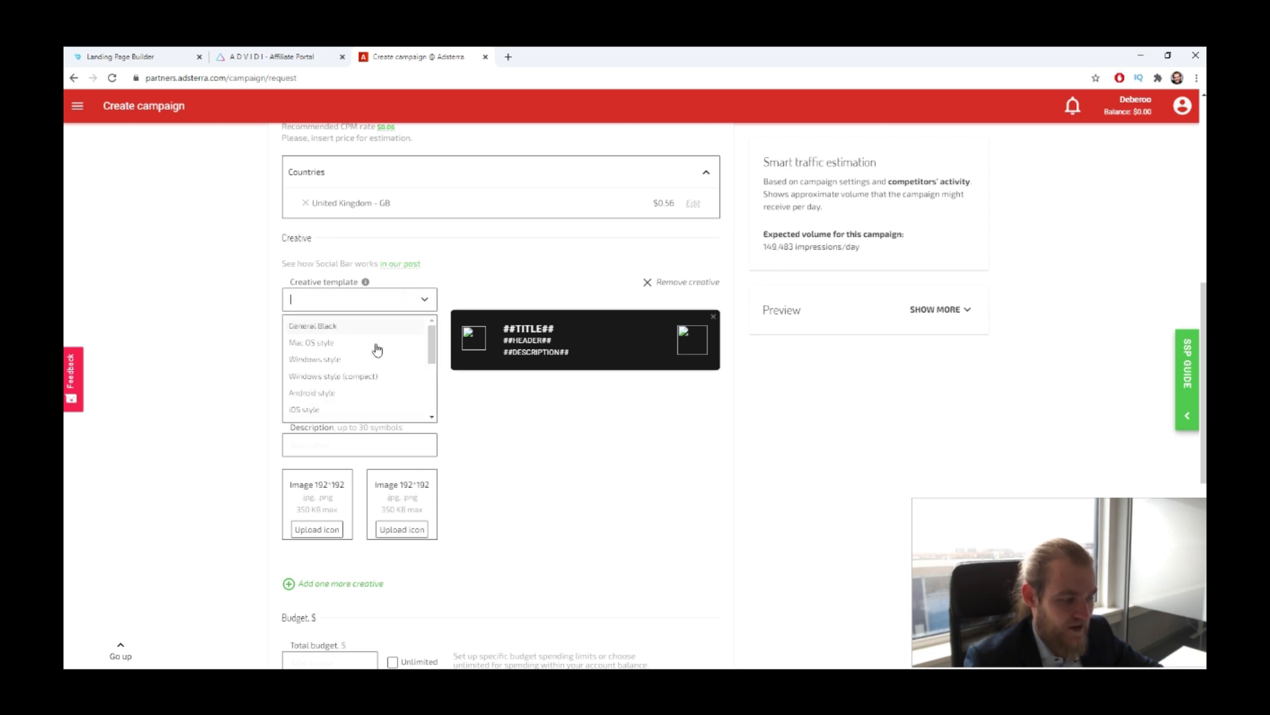
{"action": "left_click", "coordinate": [320, 341]}
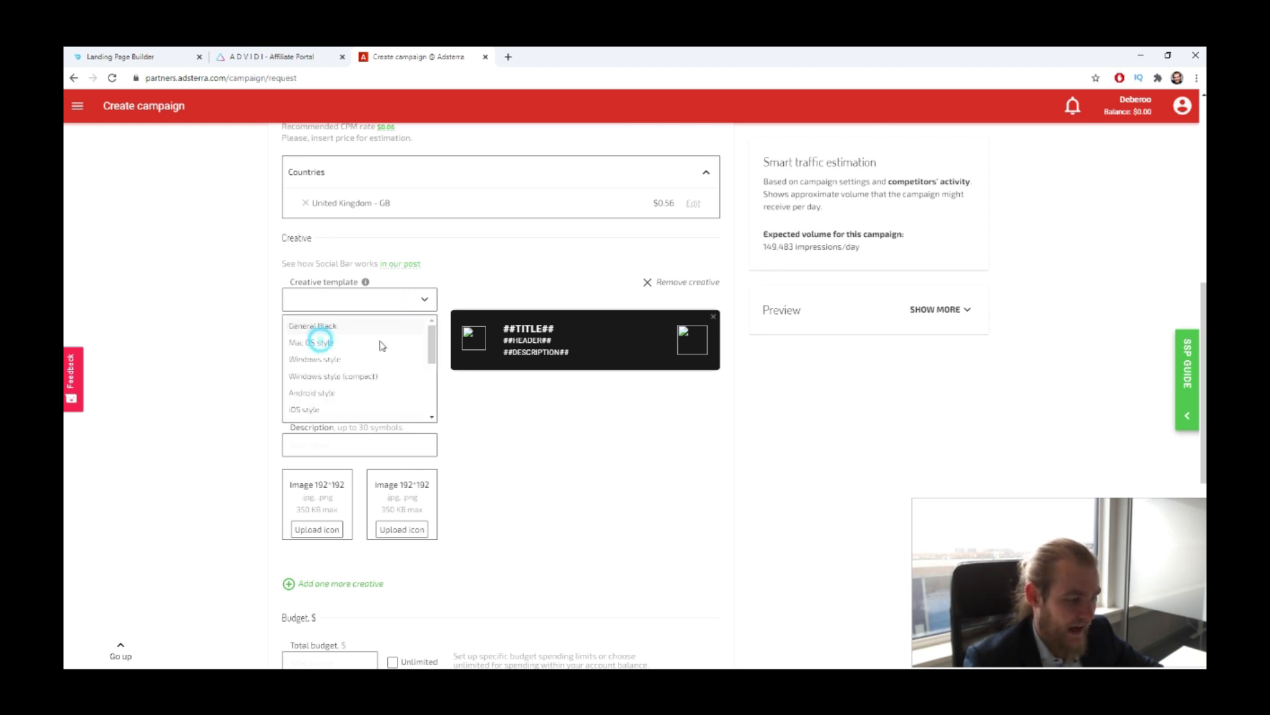
{"action": "left_click", "coordinate": [412, 301]}
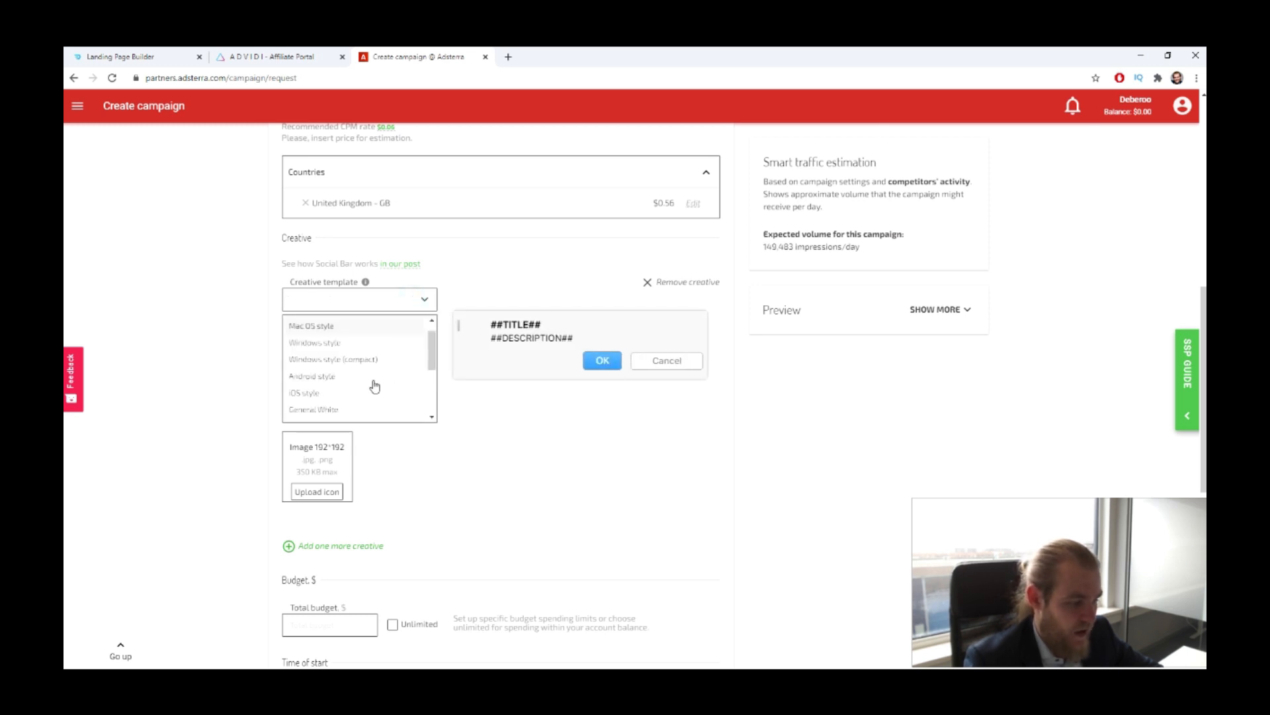
{"action": "left_click", "coordinate": [322, 344]}
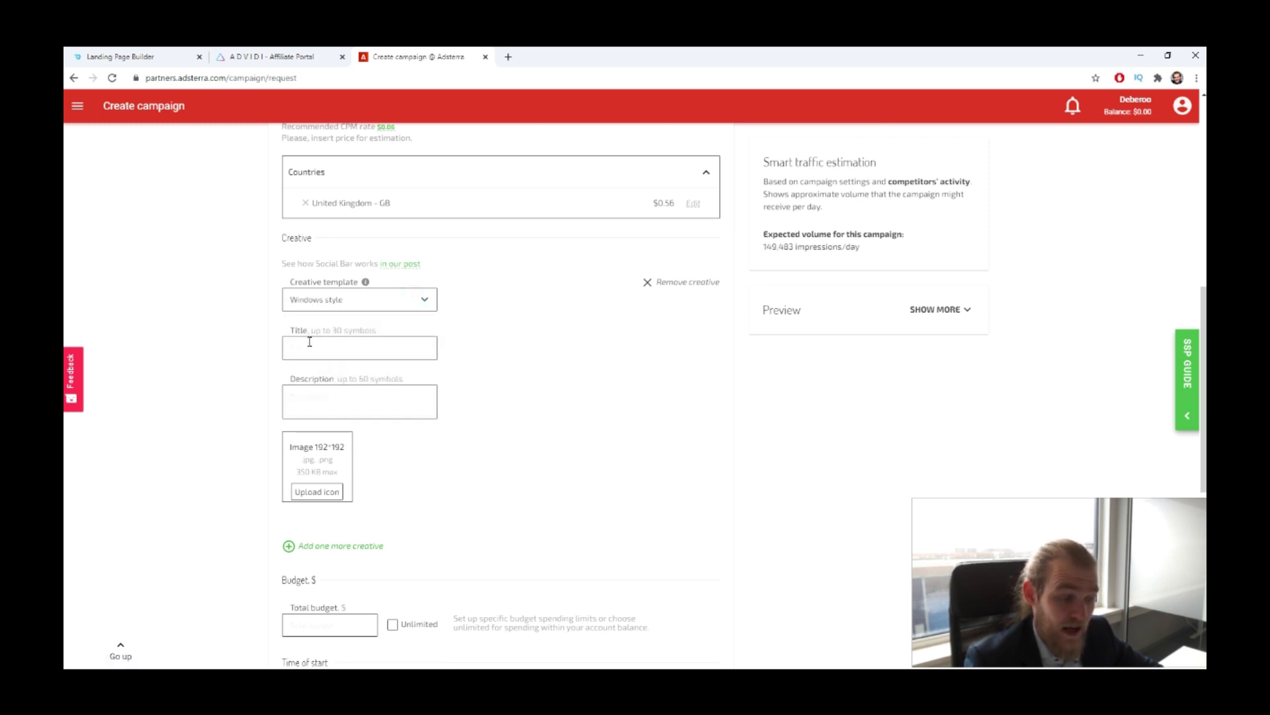
{"action": "left_click", "coordinate": [394, 300]}
{"action": "scroll", "coordinate": [351, 371], "scroll_direction": "down", "scroll_amount": 2}
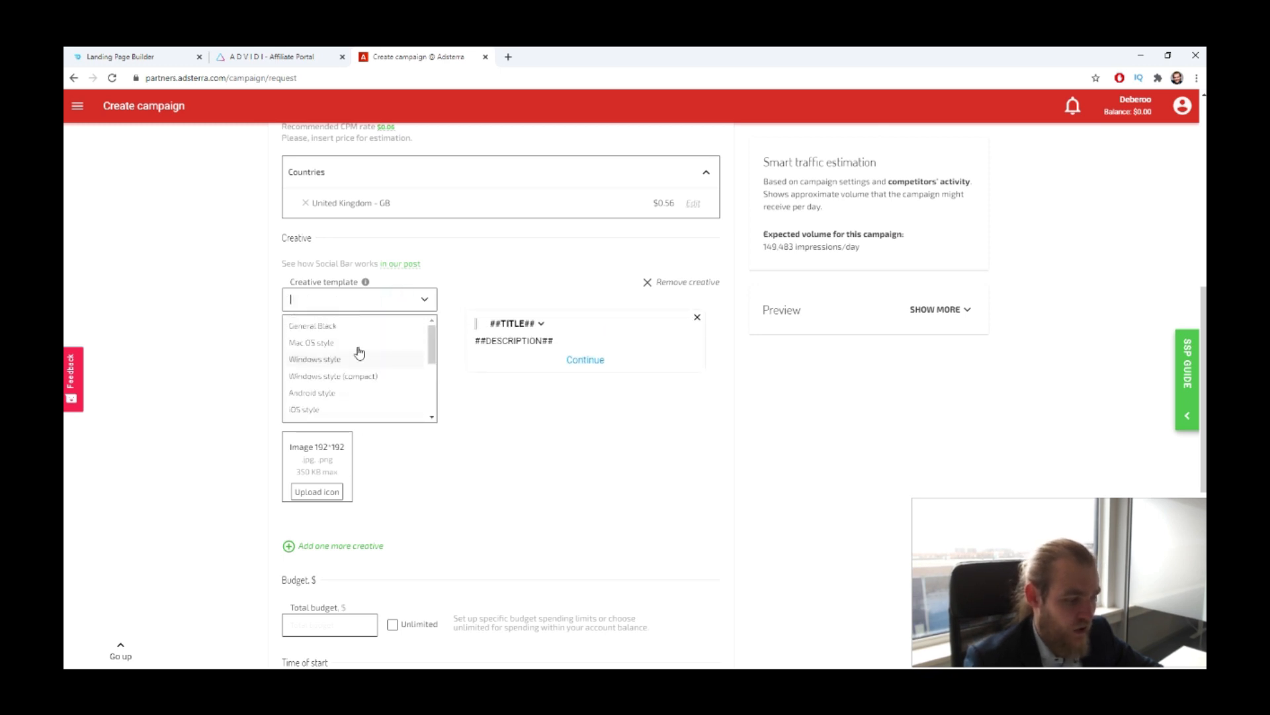
{"action": "left_click", "coordinate": [339, 331]}
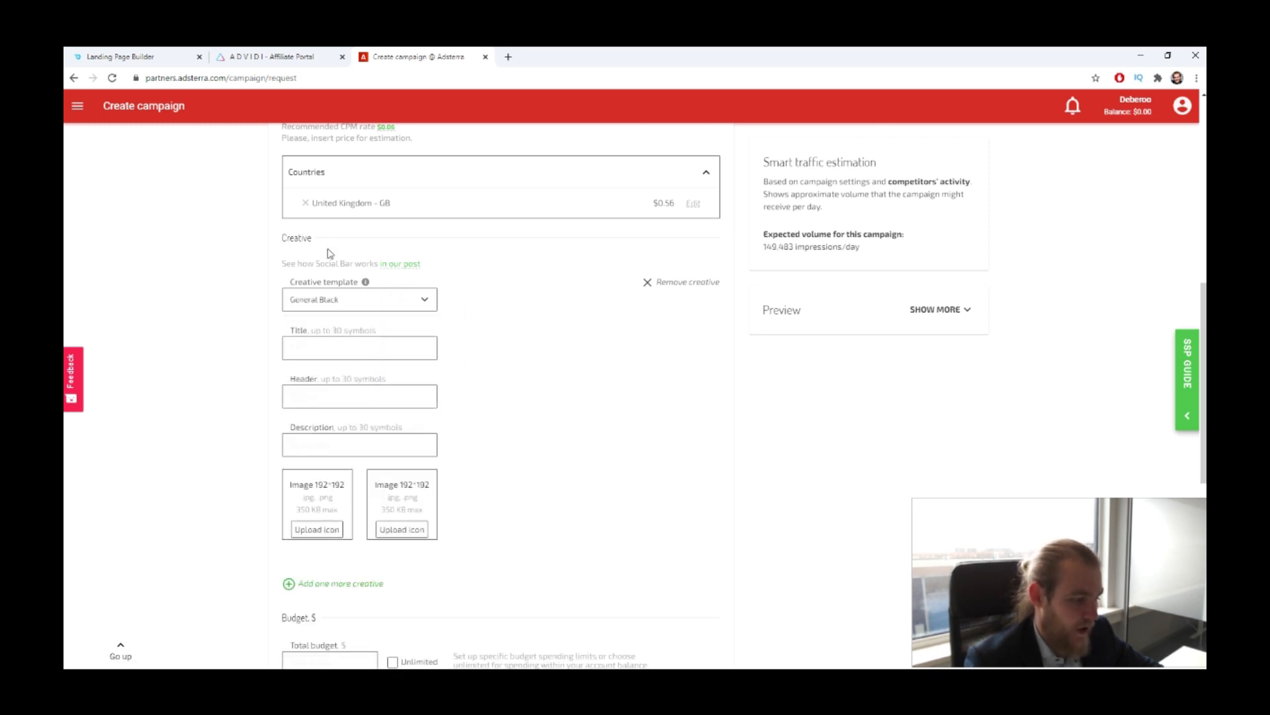
- Check the survey questions on the Lidl landing page, and set the creative's title to "We Cover Your Shopping Bills"
{"action": "left_click", "coordinate": [369, 349]}
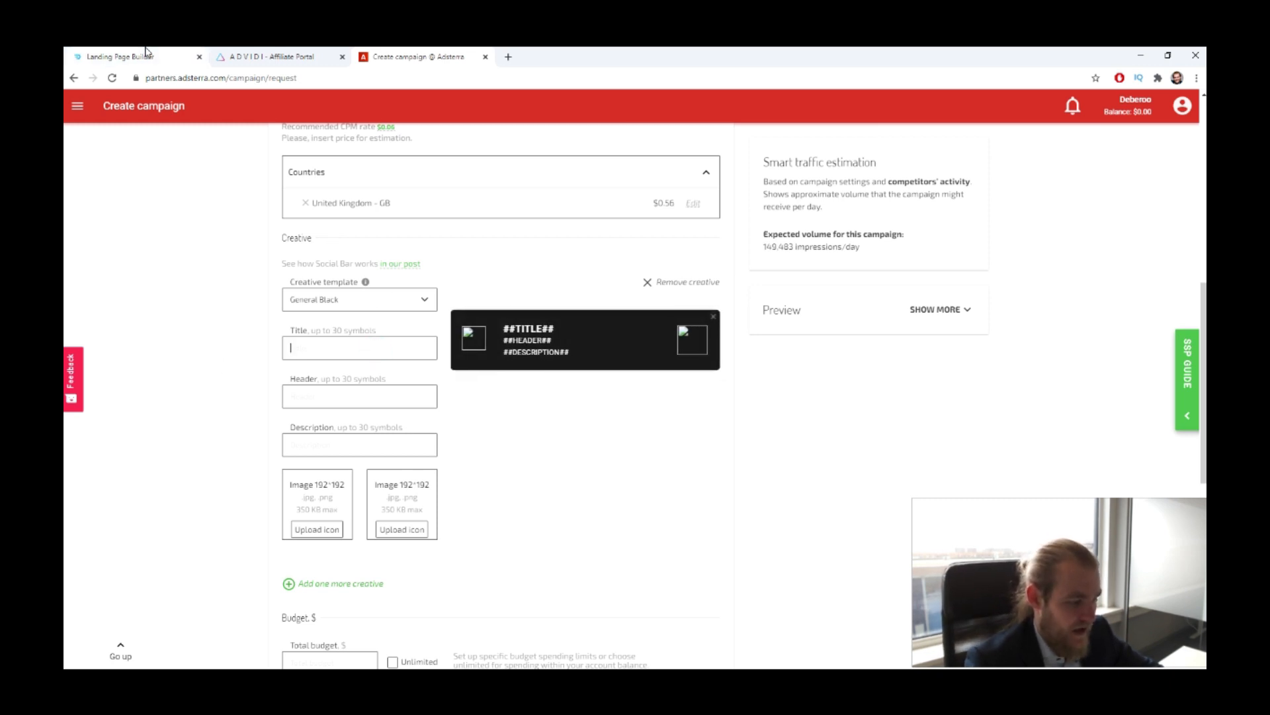
{"action": "left_click", "coordinate": [126, 56]}
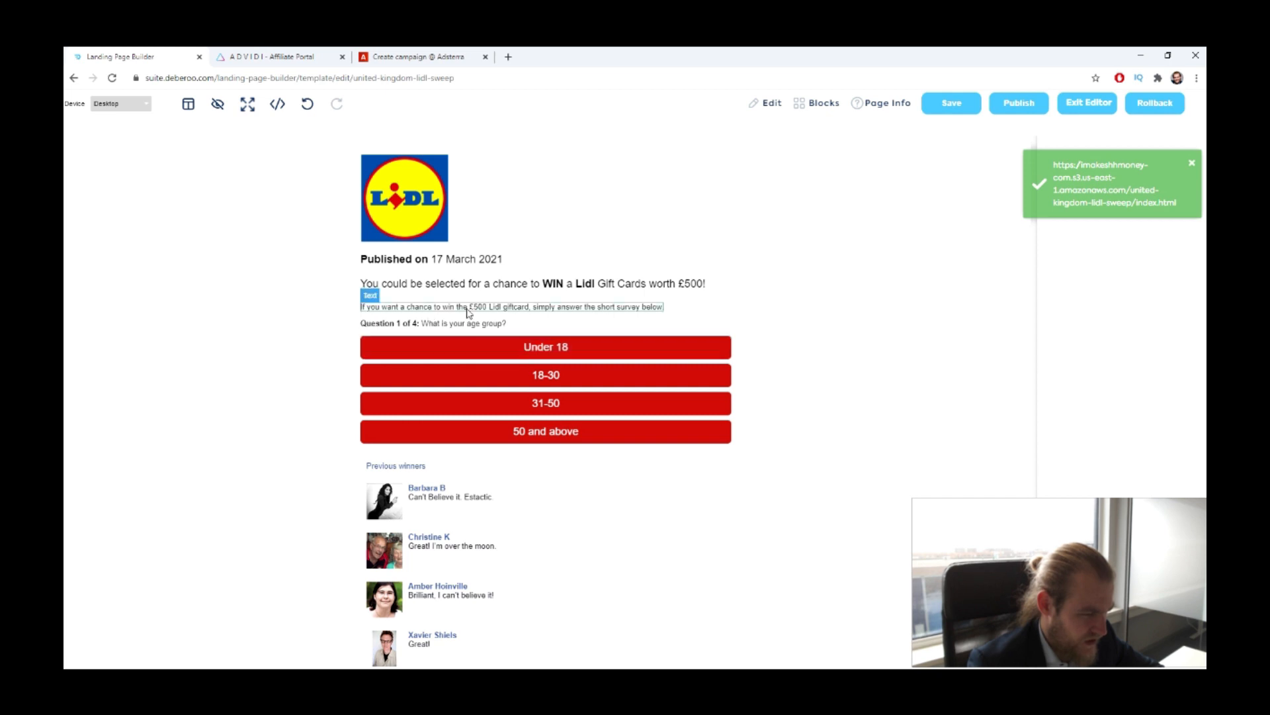
{"action": "left_click", "coordinate": [483, 352]}
{"action": "left_click", "coordinate": [389, 351]}
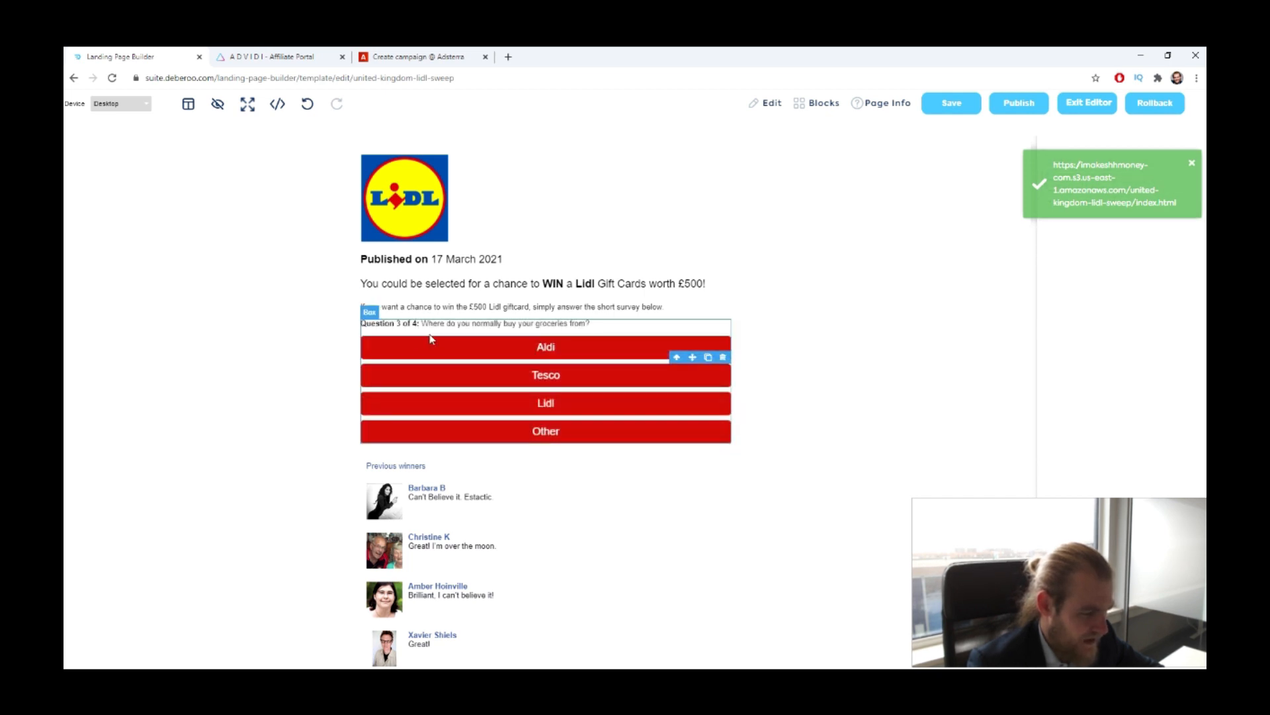
{"action": "left_click", "coordinate": [468, 350]}
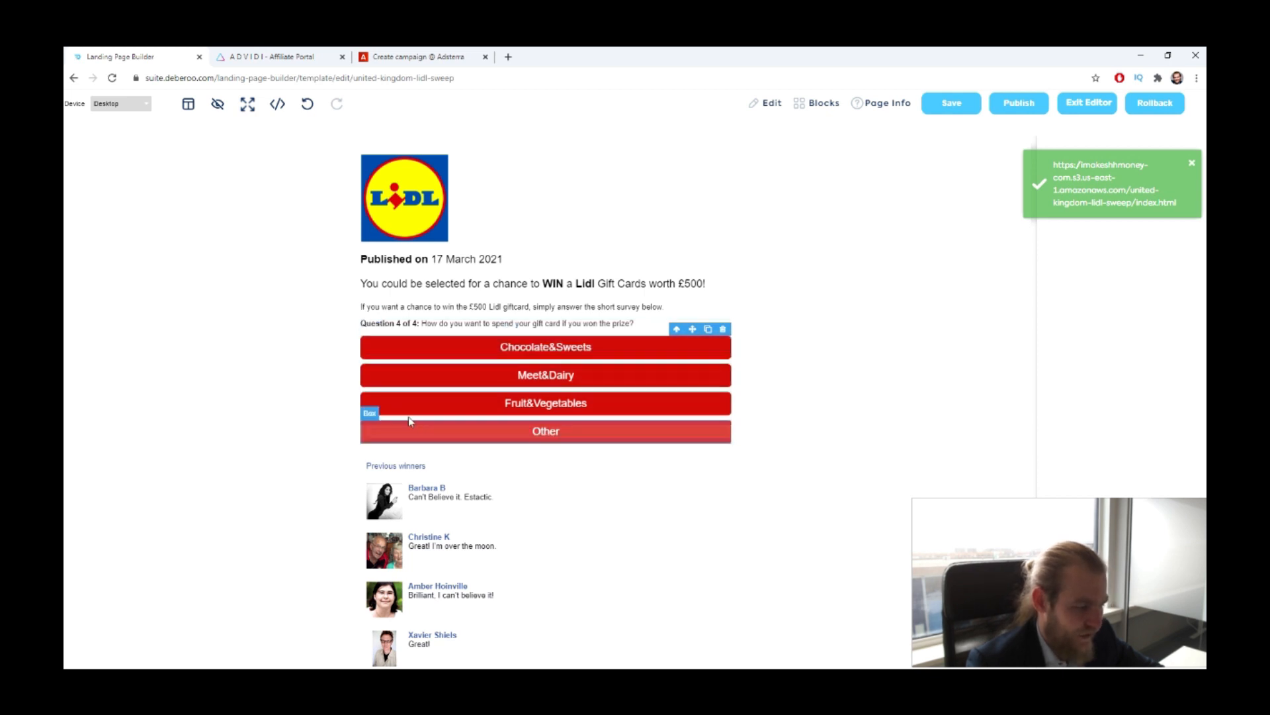
{"action": "left_click", "coordinate": [281, 53]}
{"action": "left_click", "coordinate": [417, 56]}
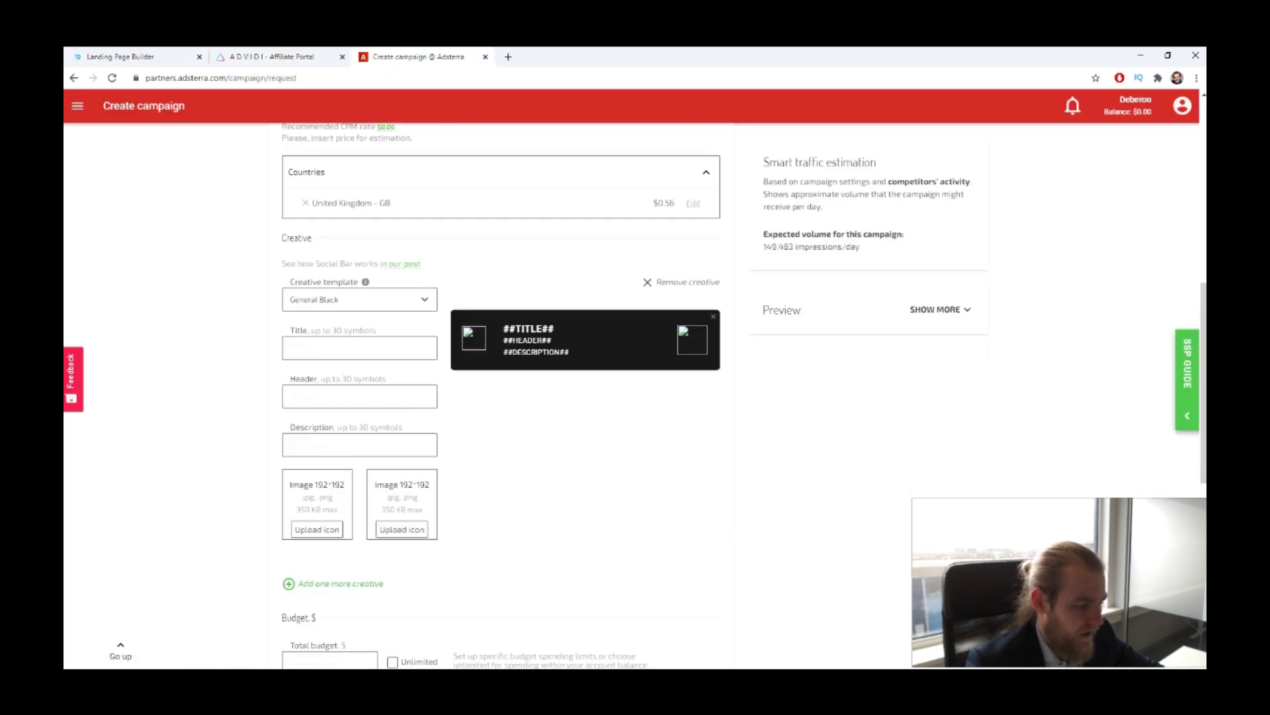
{"action": "type", "text": "We"}
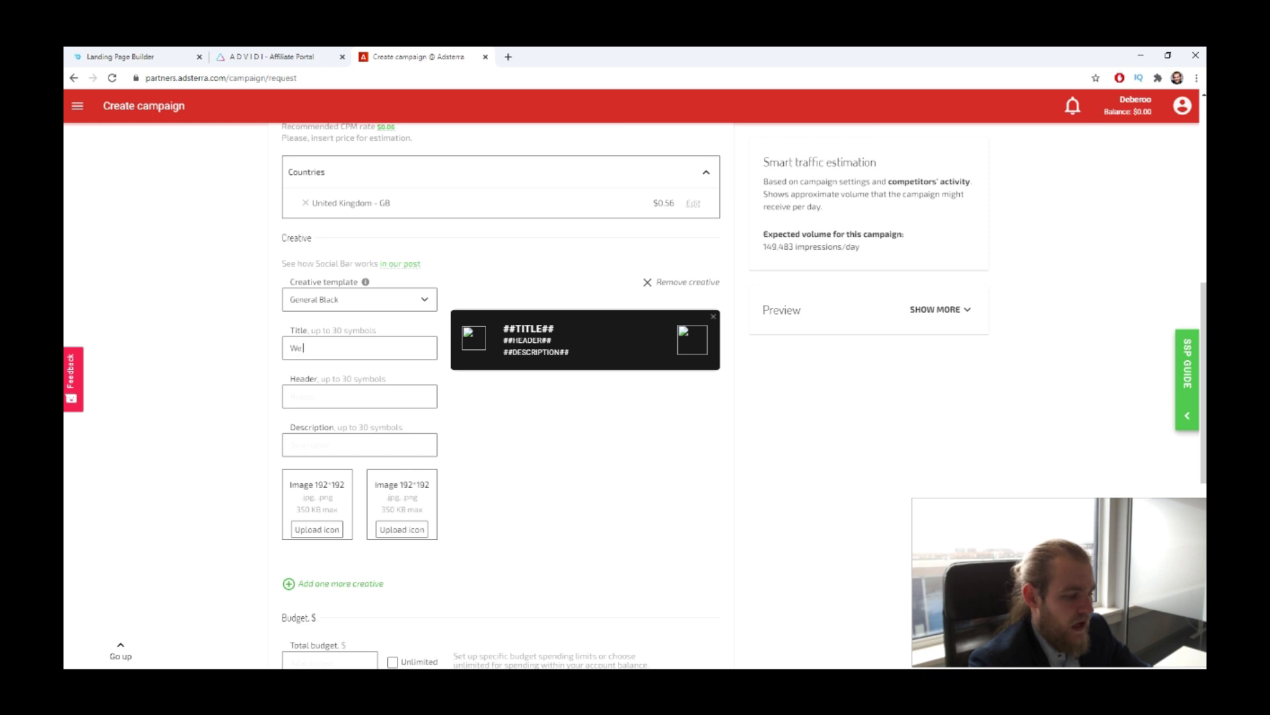
{"action": "type", "text": " Cover"}
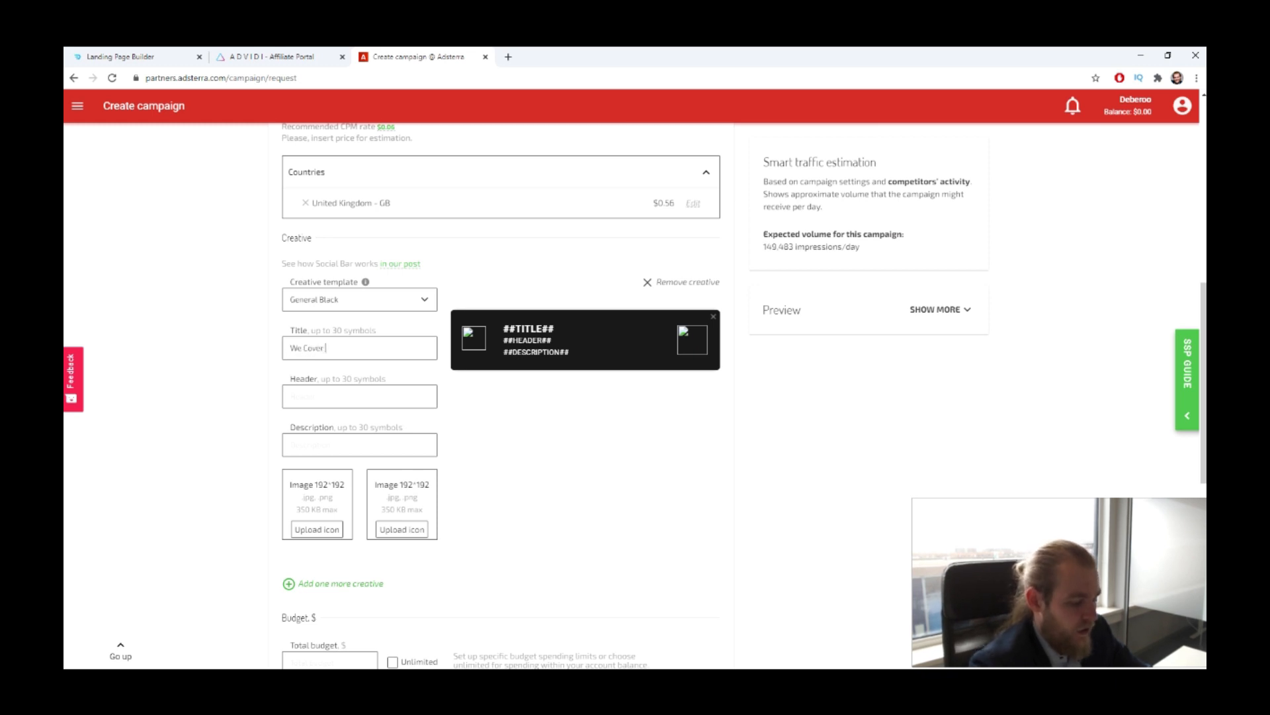
{"action": "type", "text": " Your Sh"}
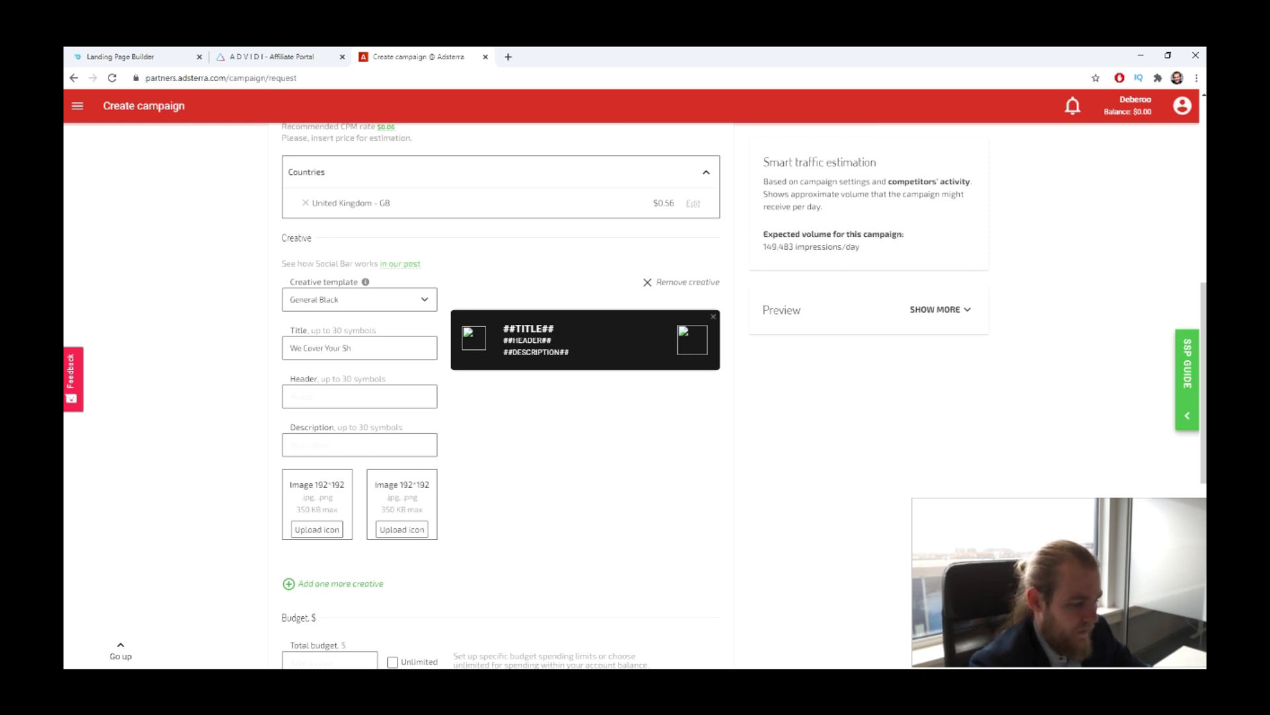
{"action": "type", "text": "opping"}
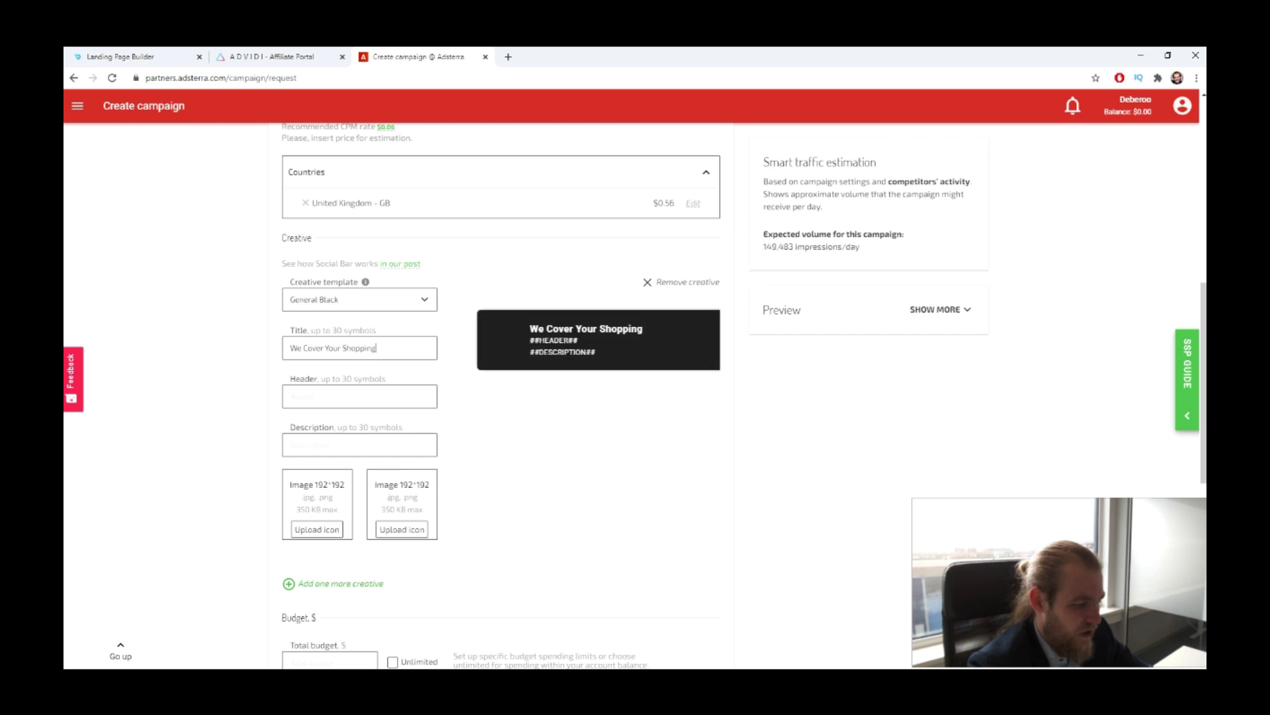
{"action": "type", "text": "Bills"}
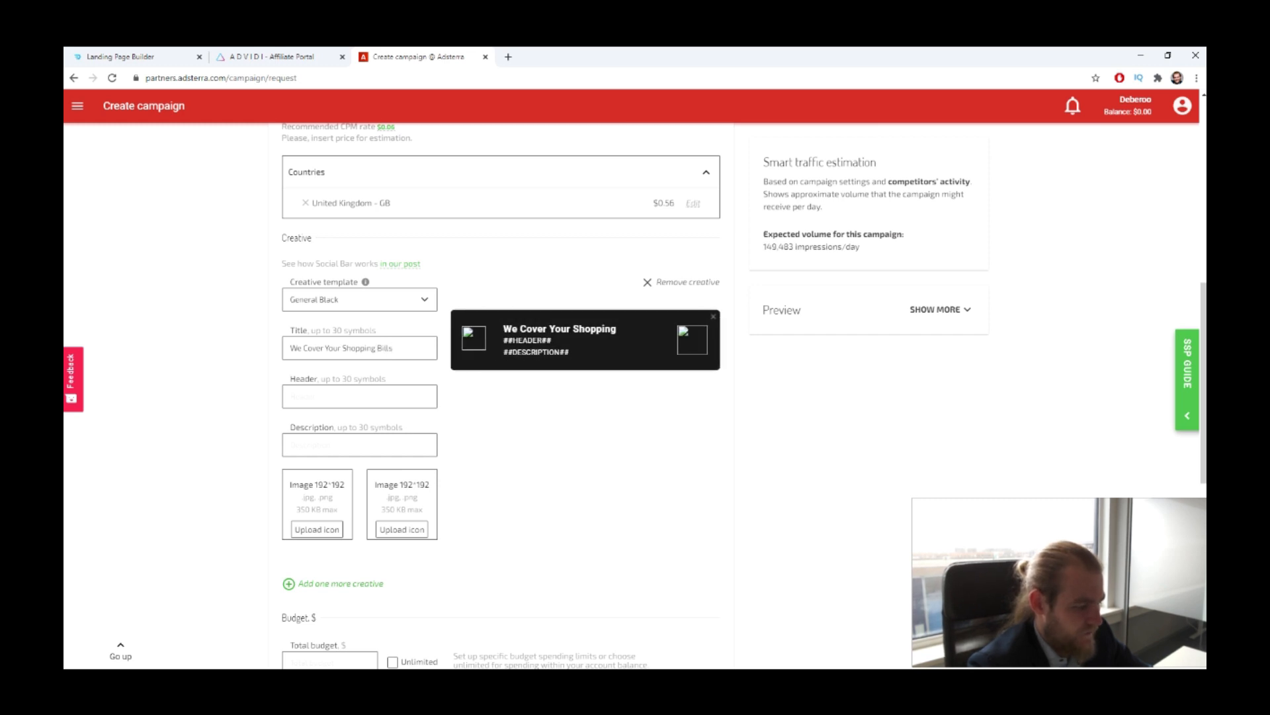
- Set the creative's header to "Get Your £500 Gift Card Today", with Gift Card written as two capitalised words
{"action": "key", "text": "Tab"}
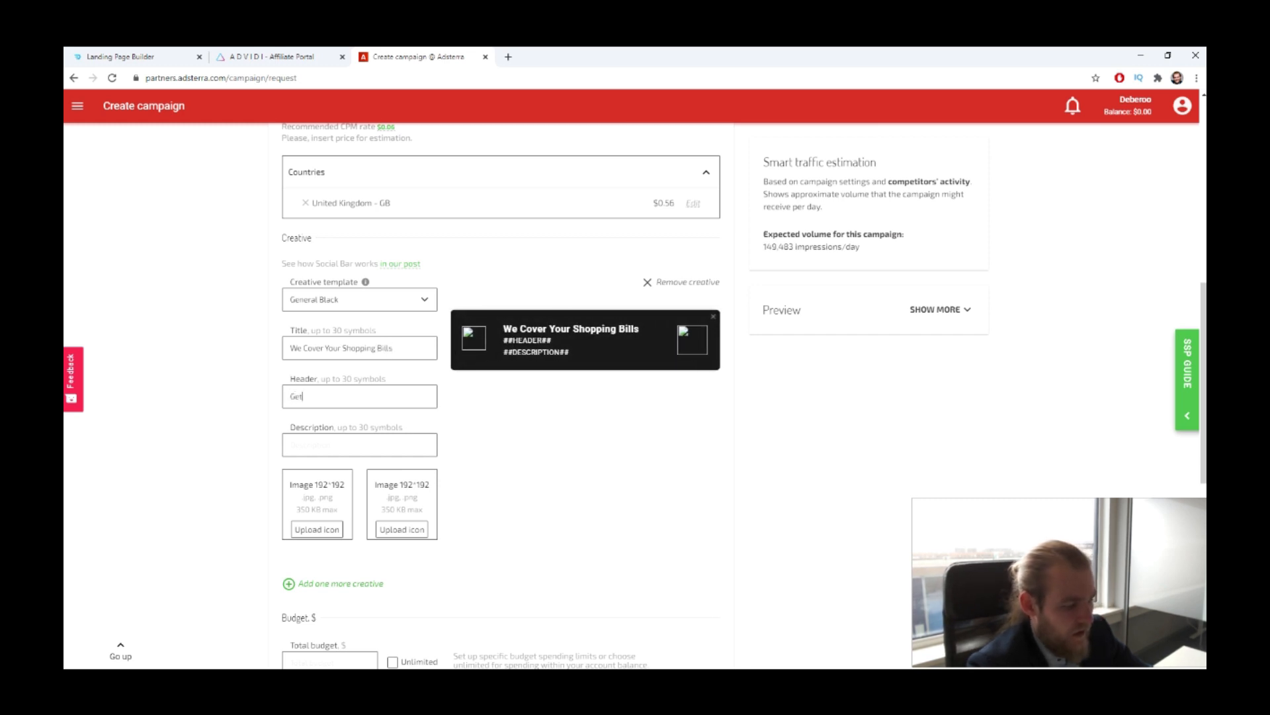
{"action": "type", "text": "Get"}
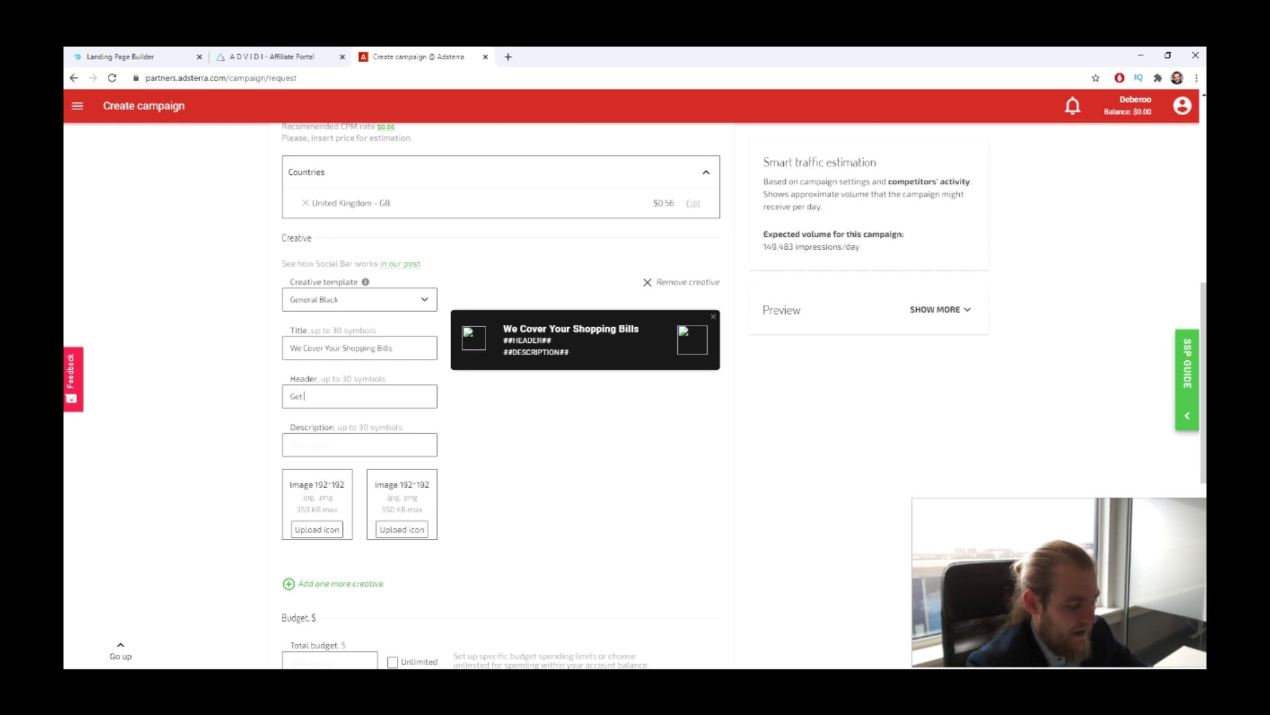
{"action": "type", "text": " Your"}
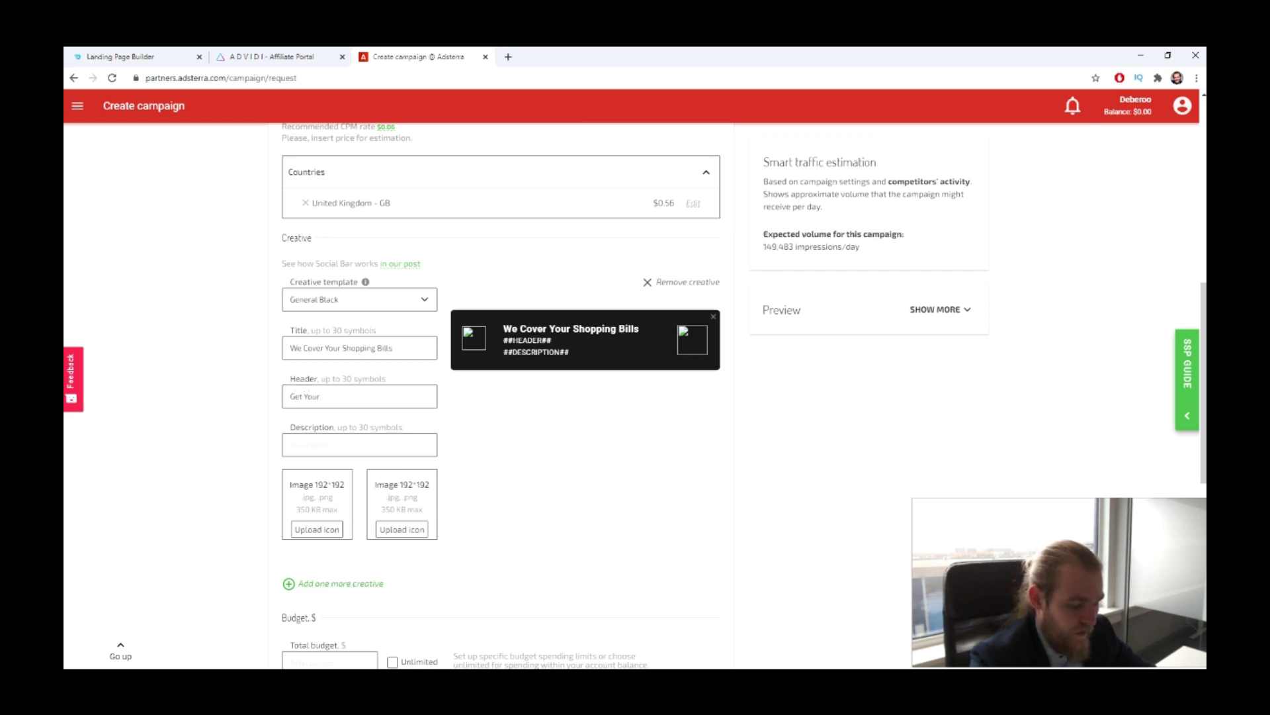
{"action": "type", "text": " E5"}
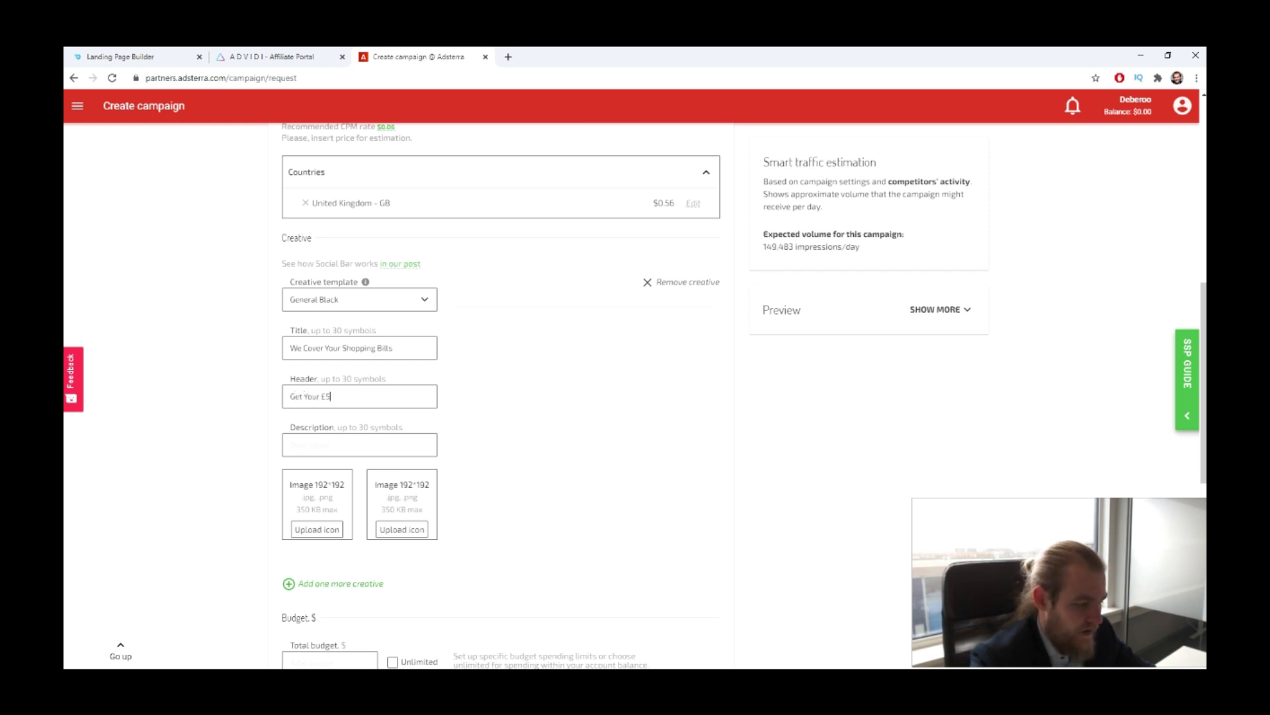
{"action": "type", "text": "00 G"}
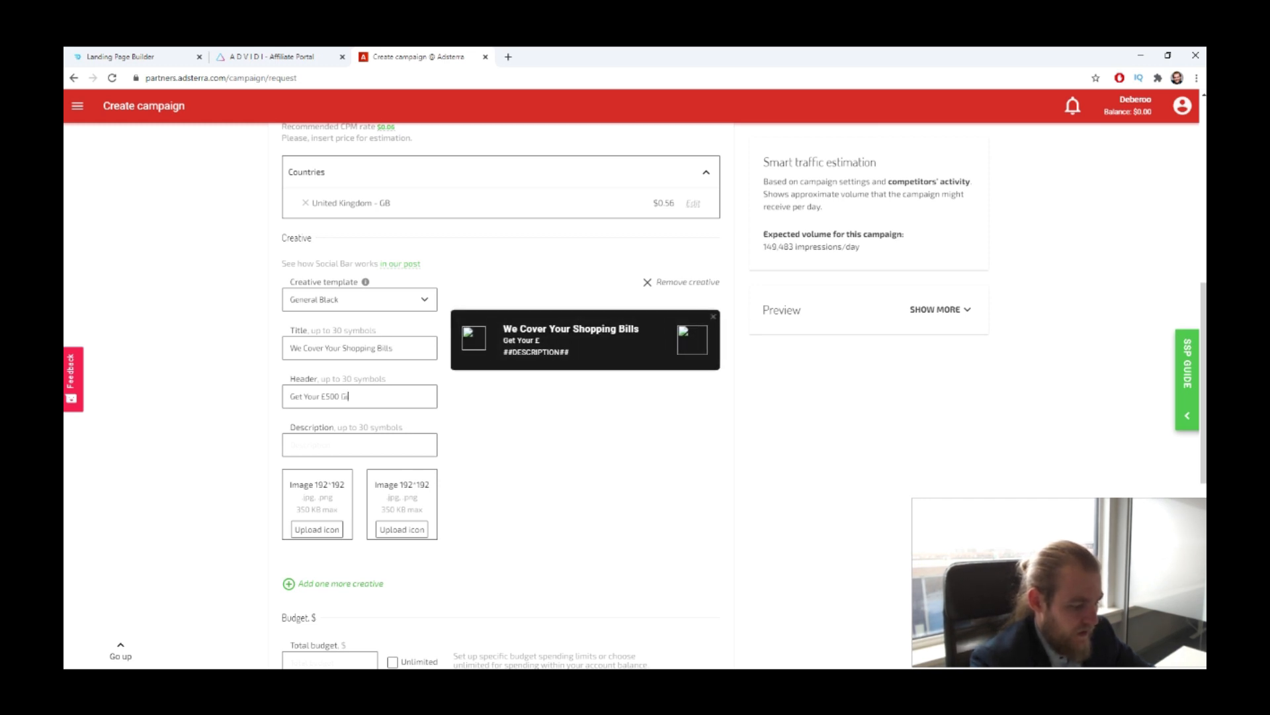
{"action": "type", "text": "iftc"}
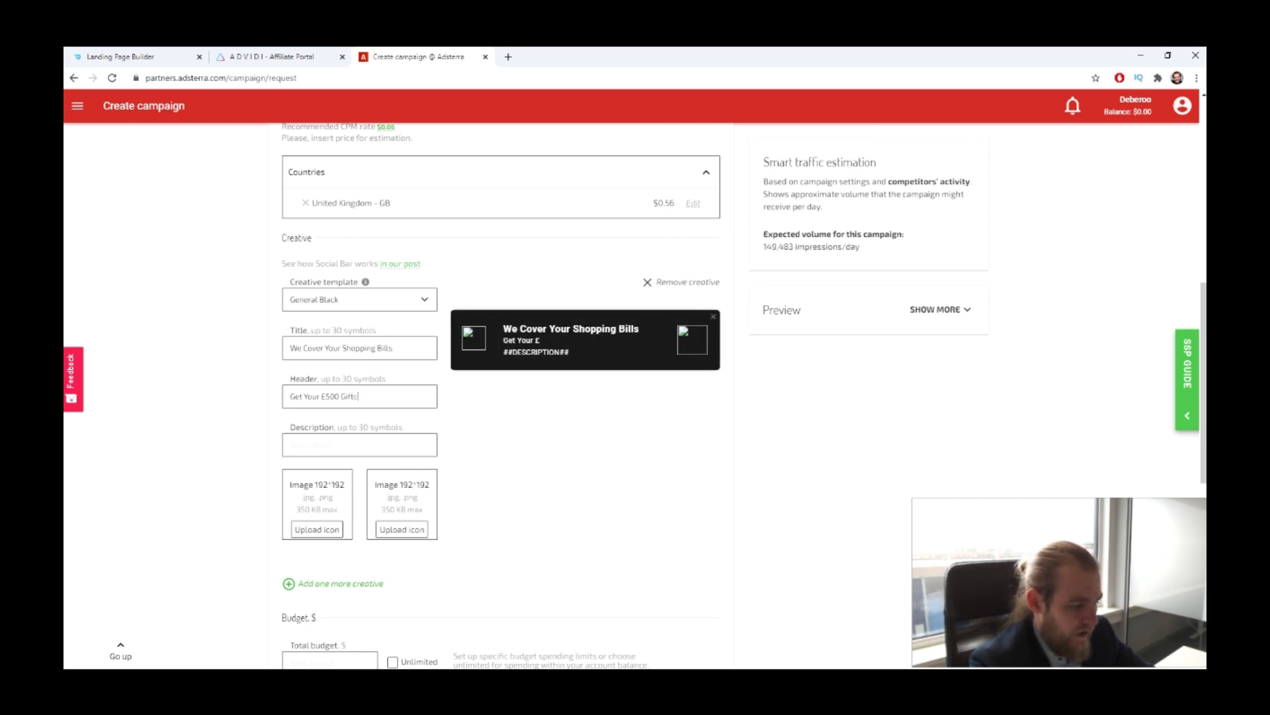
{"action": "type", "text": "ard Today"}
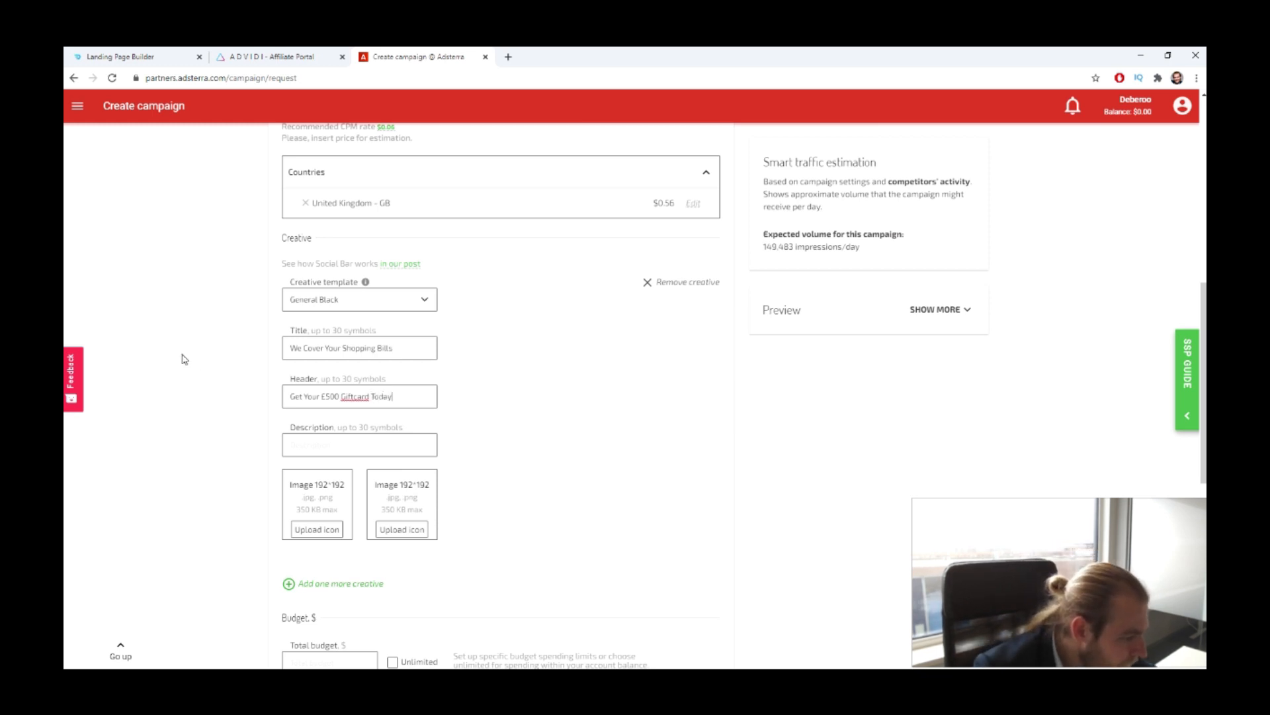
{"action": "right_click", "coordinate": [352, 397]}
{"action": "left_click", "coordinate": [396, 405]}
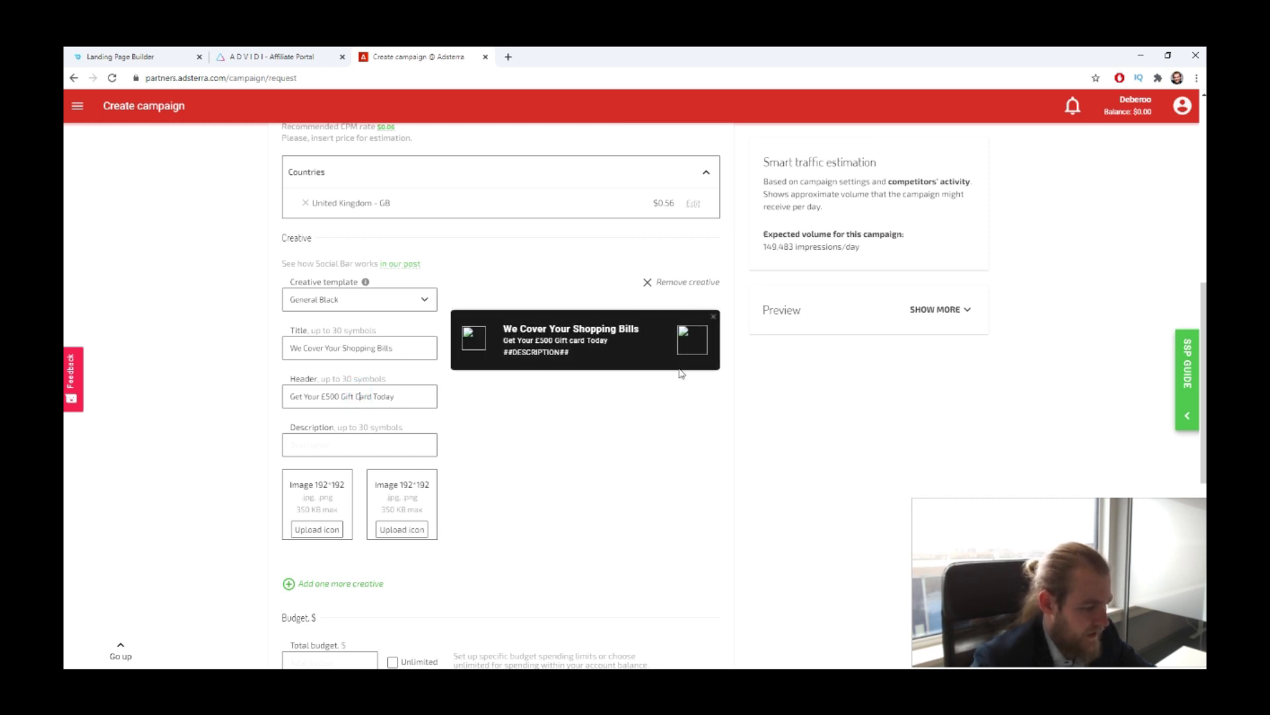
{"action": "key", "text": "BackSpace"}
{"action": "type", "text": "C"}
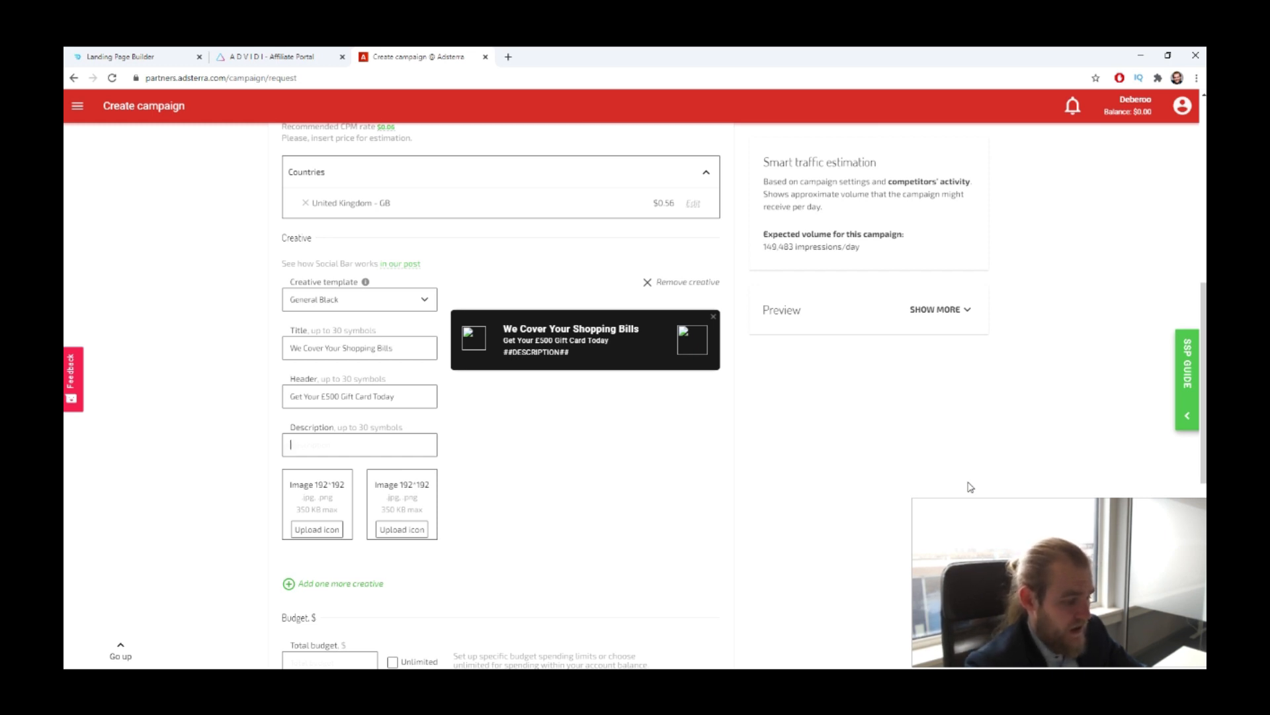
- Set the creative's description to "Answer a Short Survey and Win!", checking the landing page and the Advidi offer for wording
{"action": "key", "text": "Tab"}
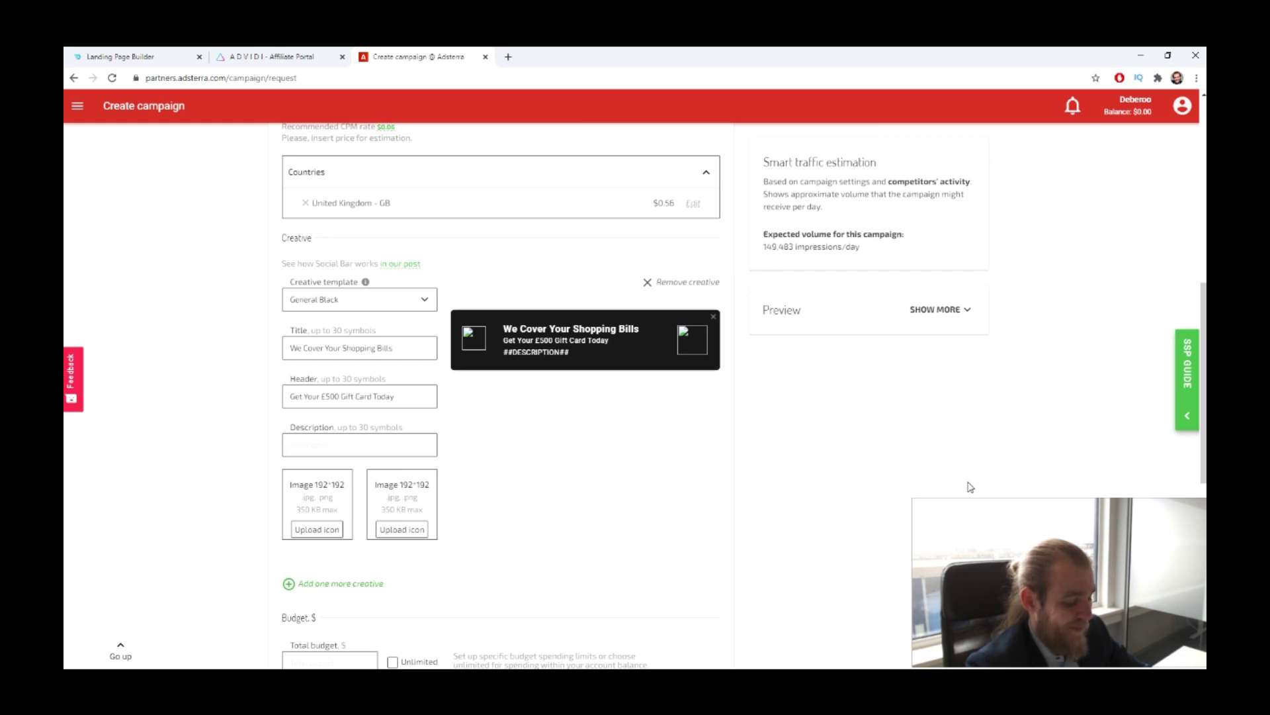
{"action": "type", "text": "wer this"}
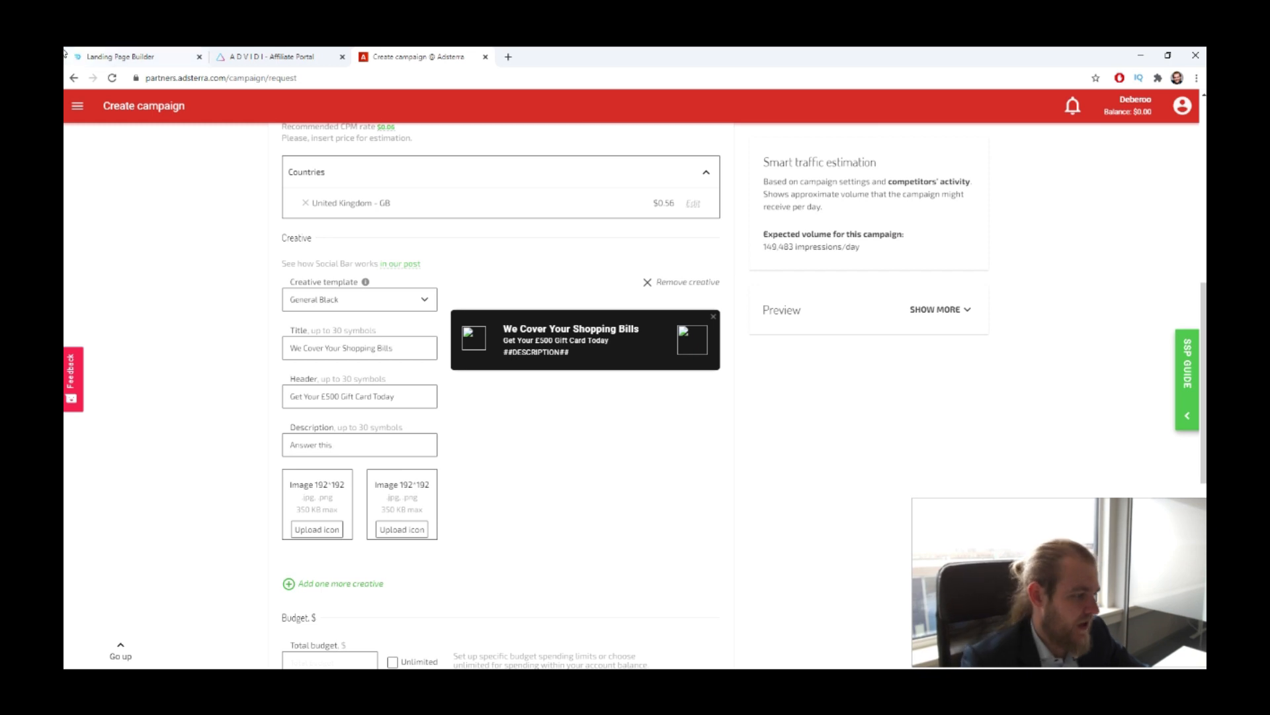
{"action": "left_click", "coordinate": [119, 56]}
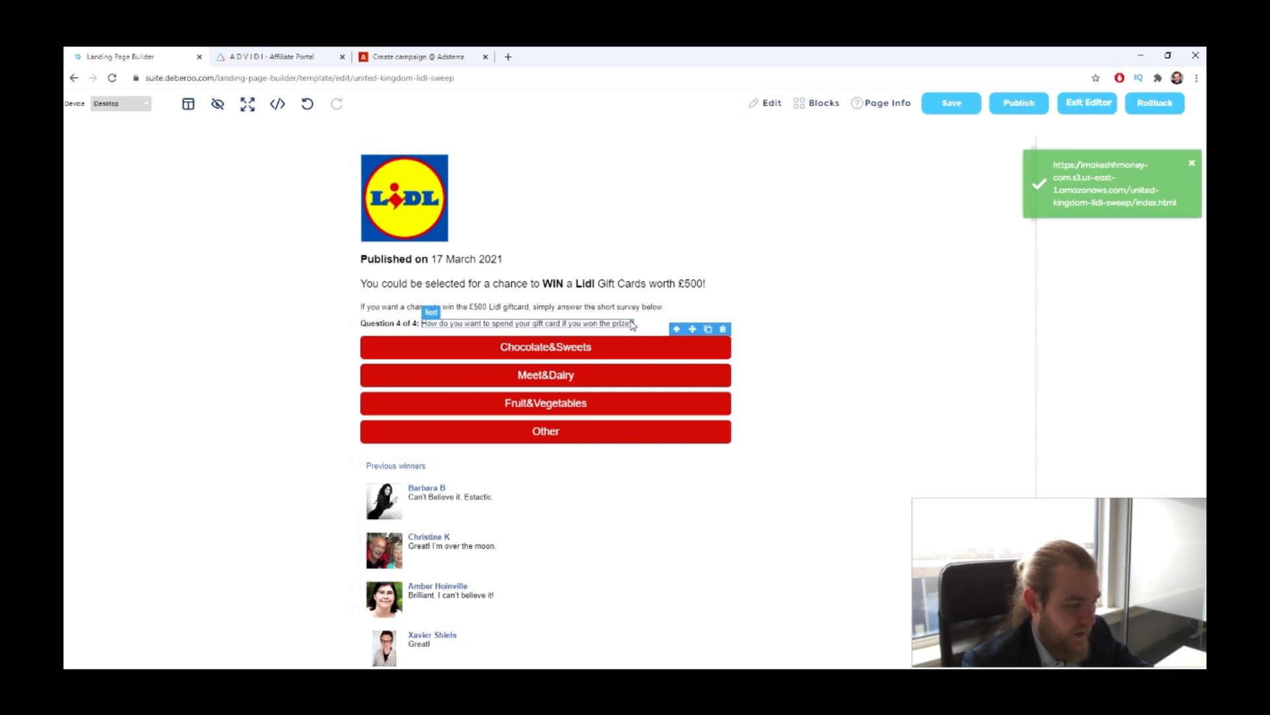
{"action": "left_click", "coordinate": [268, 56]}
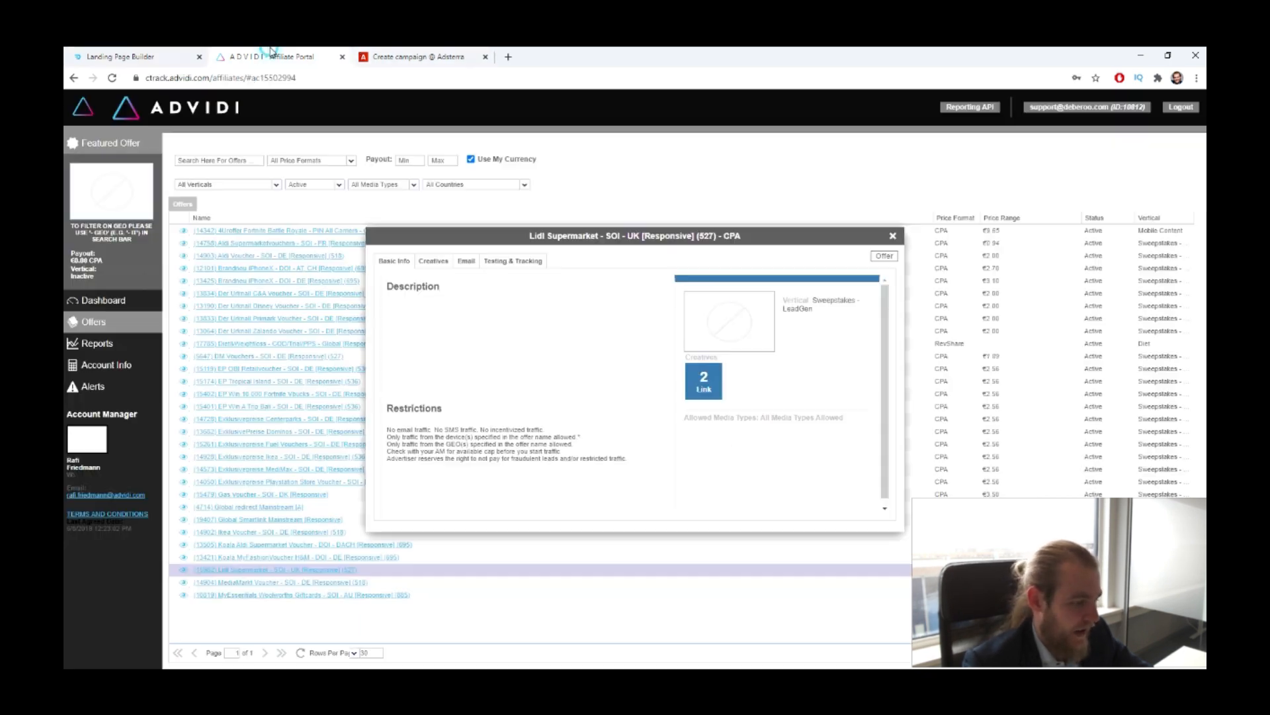
{"action": "left_click", "coordinate": [417, 56]}
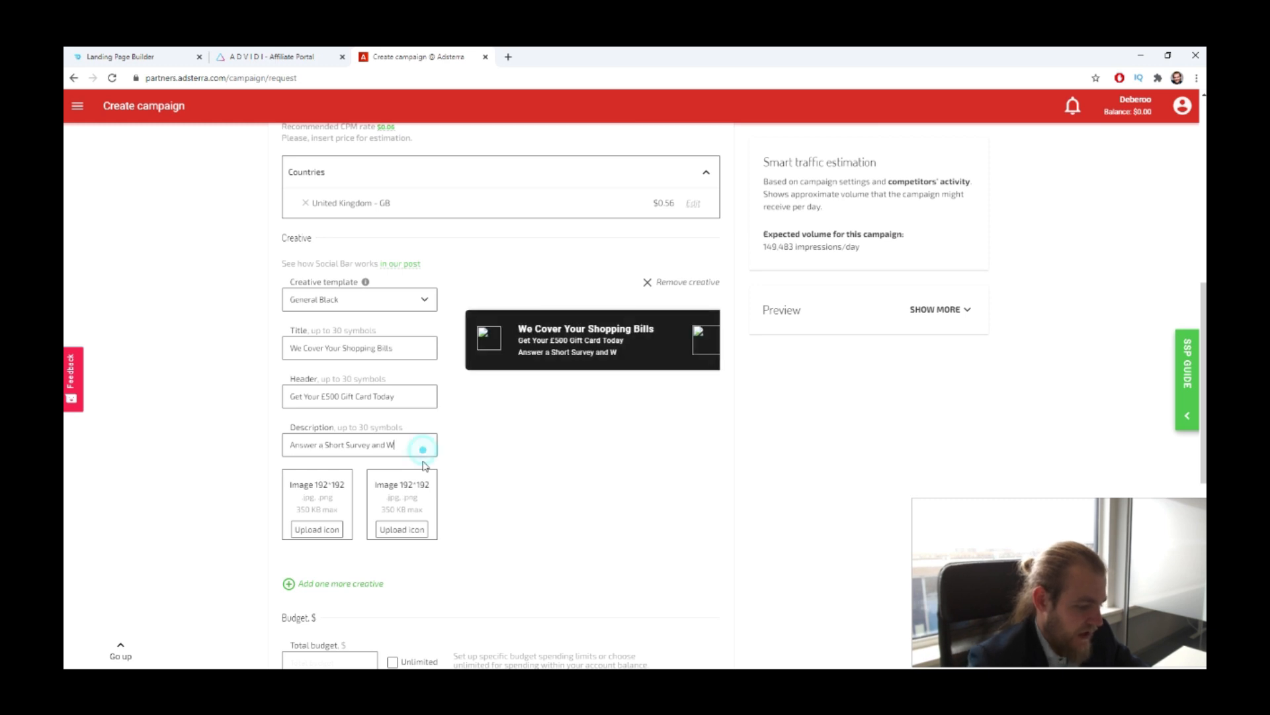
{"action": "type", "text": "!"}
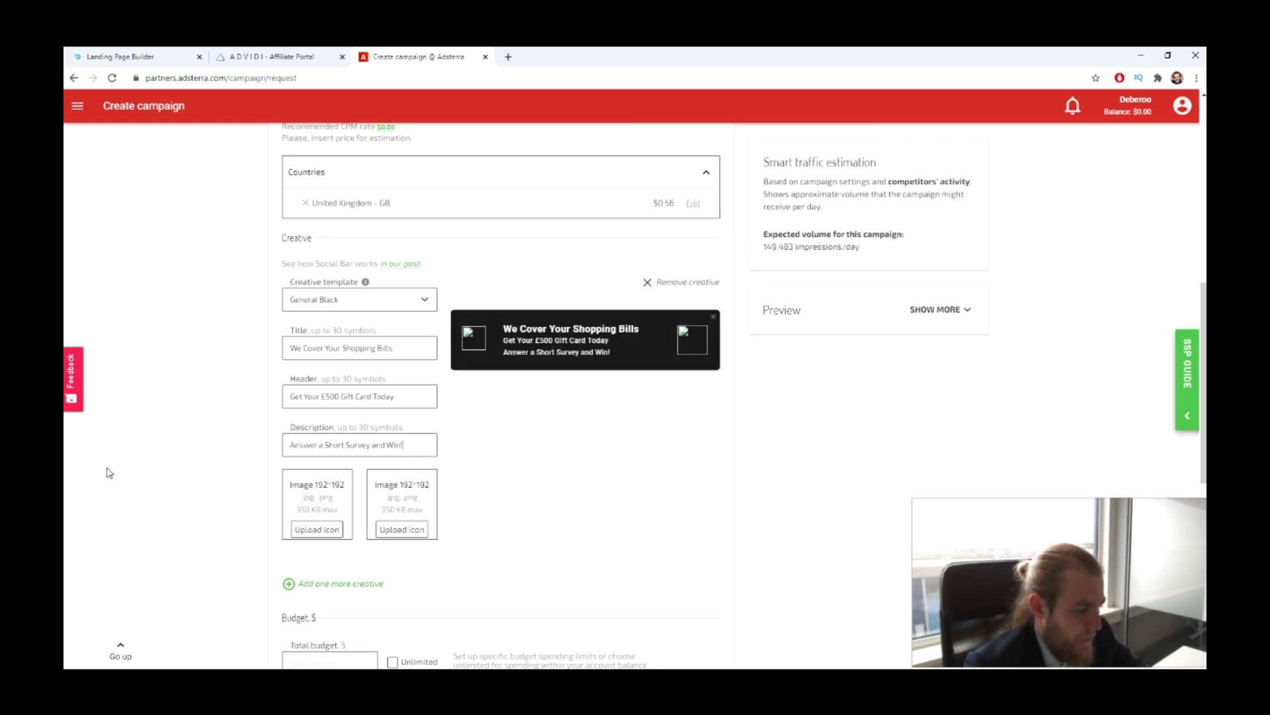
- Switch to the Deberoo landing page builder and save the Lidl logo image to the Downloads folder
{"action": "scroll", "coordinate": [159, 472], "scroll_direction": "down", "scroll_amount": 2}
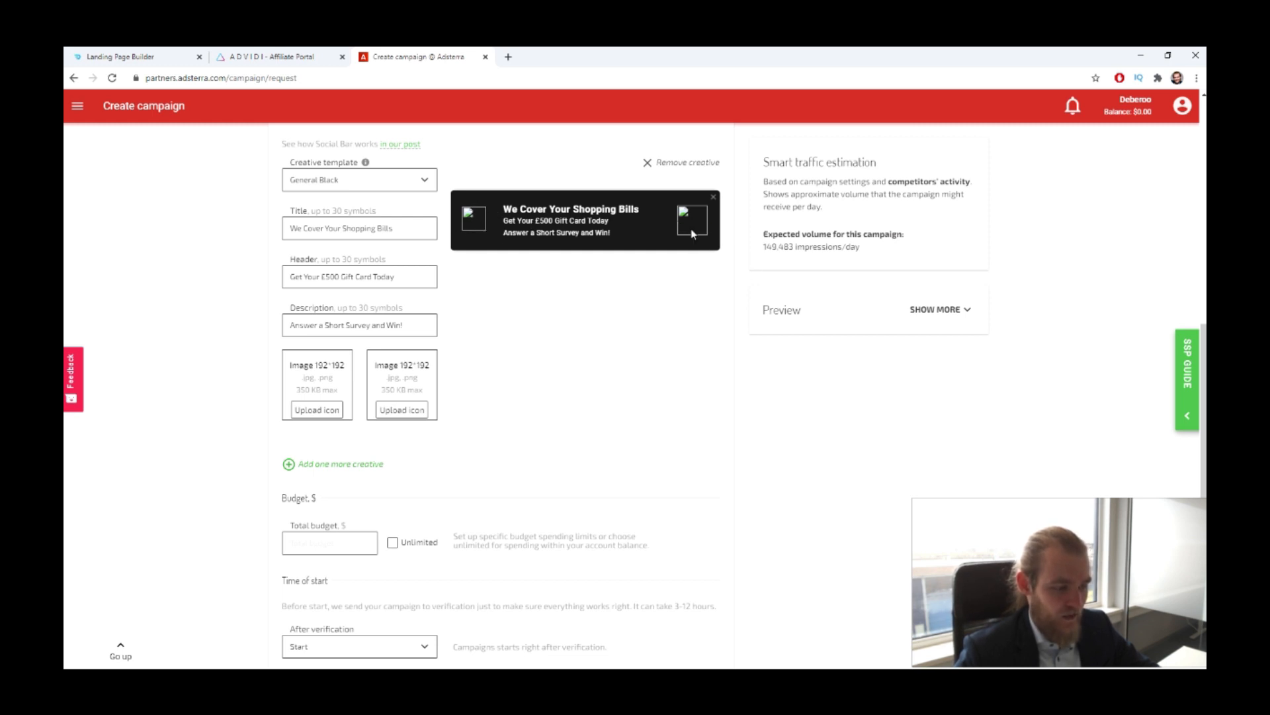
{"action": "left_click", "coordinate": [119, 56]}
{"action": "right_click", "coordinate": [421, 191]}
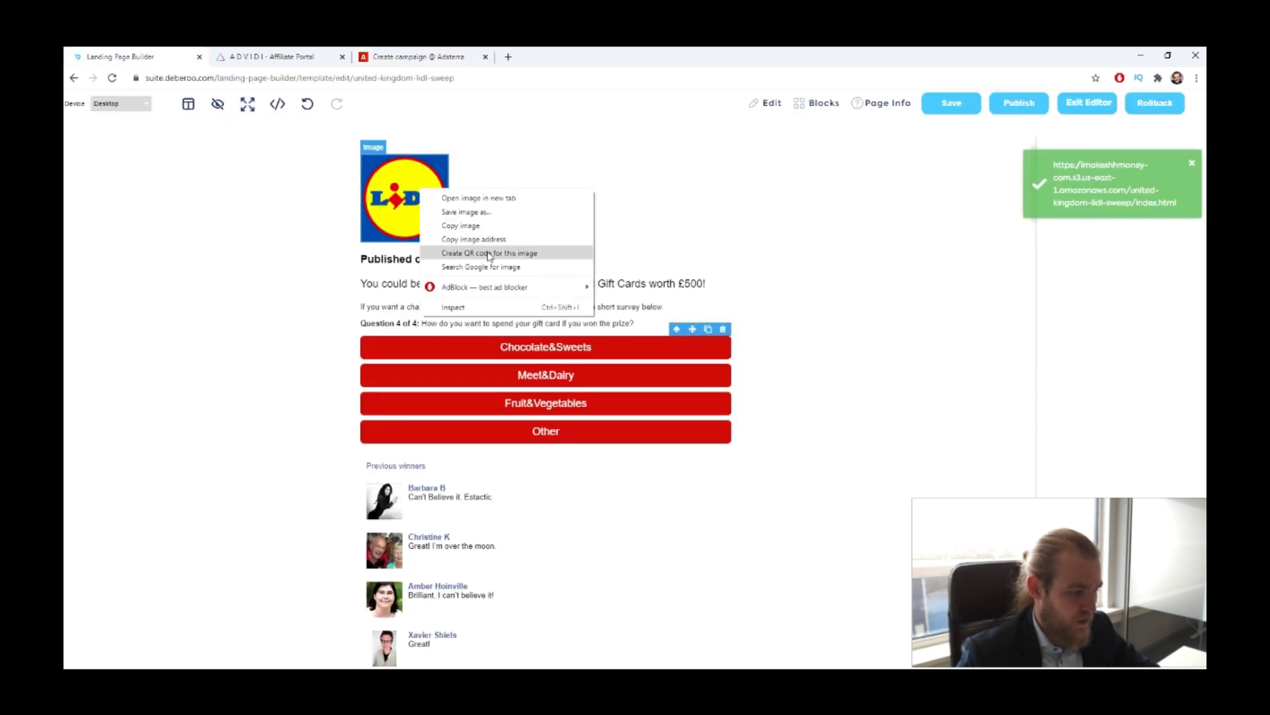
{"action": "left_click", "coordinate": [471, 212]}
{"action": "key", "text": "Return"}
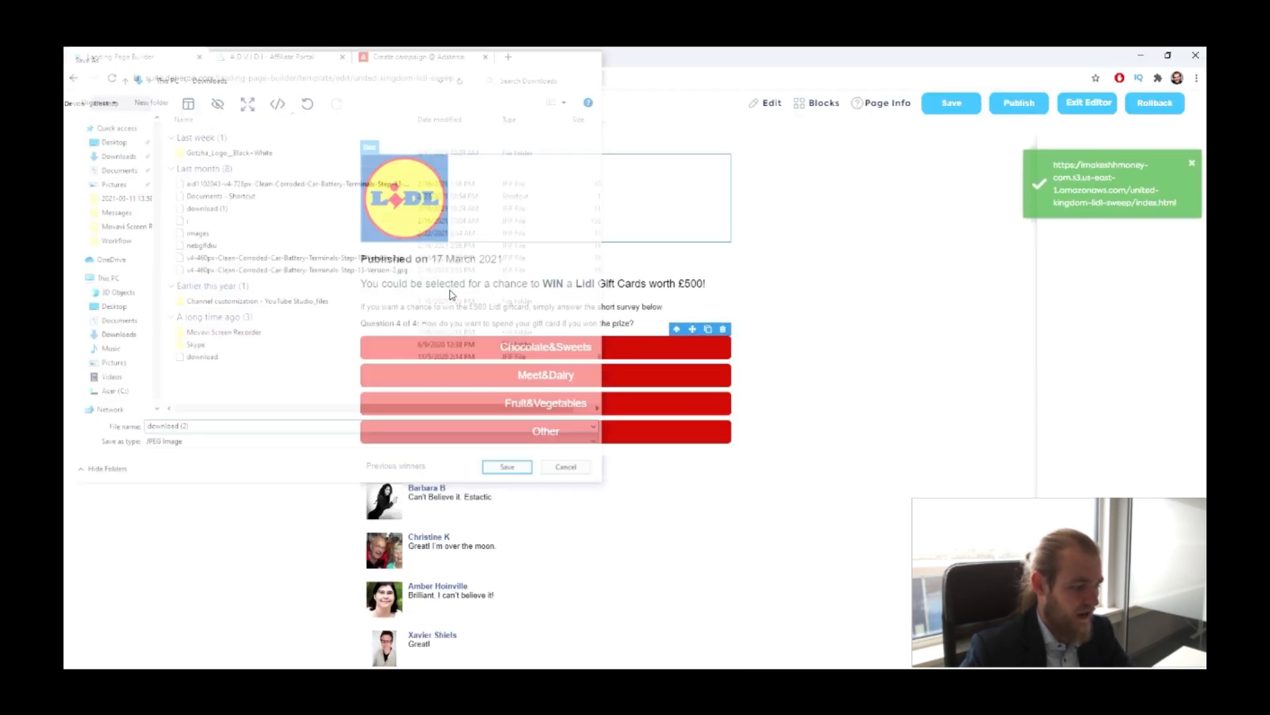
- Open canva.com in a new browser tab and create a new blank design of 192 x 192 px
{"action": "left_click", "coordinate": [506, 57]}
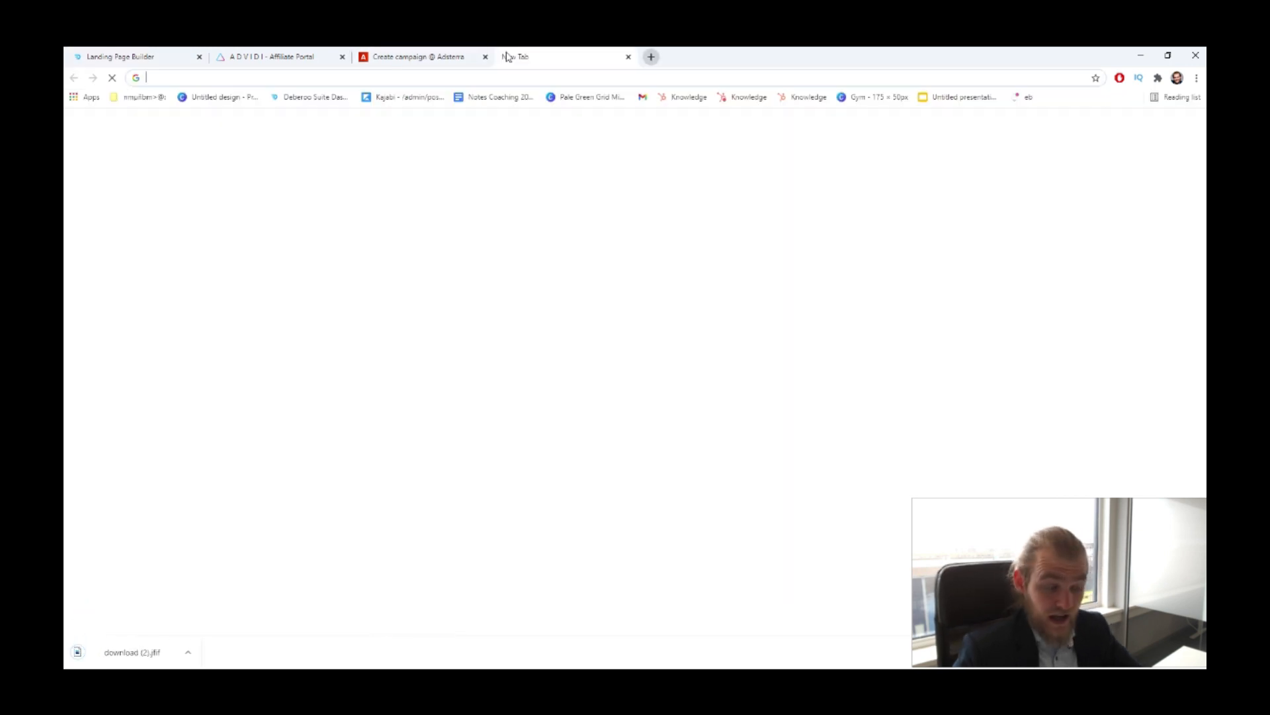
{"action": "type", "text": "canva.com"}
{"action": "key", "text": "Return"}
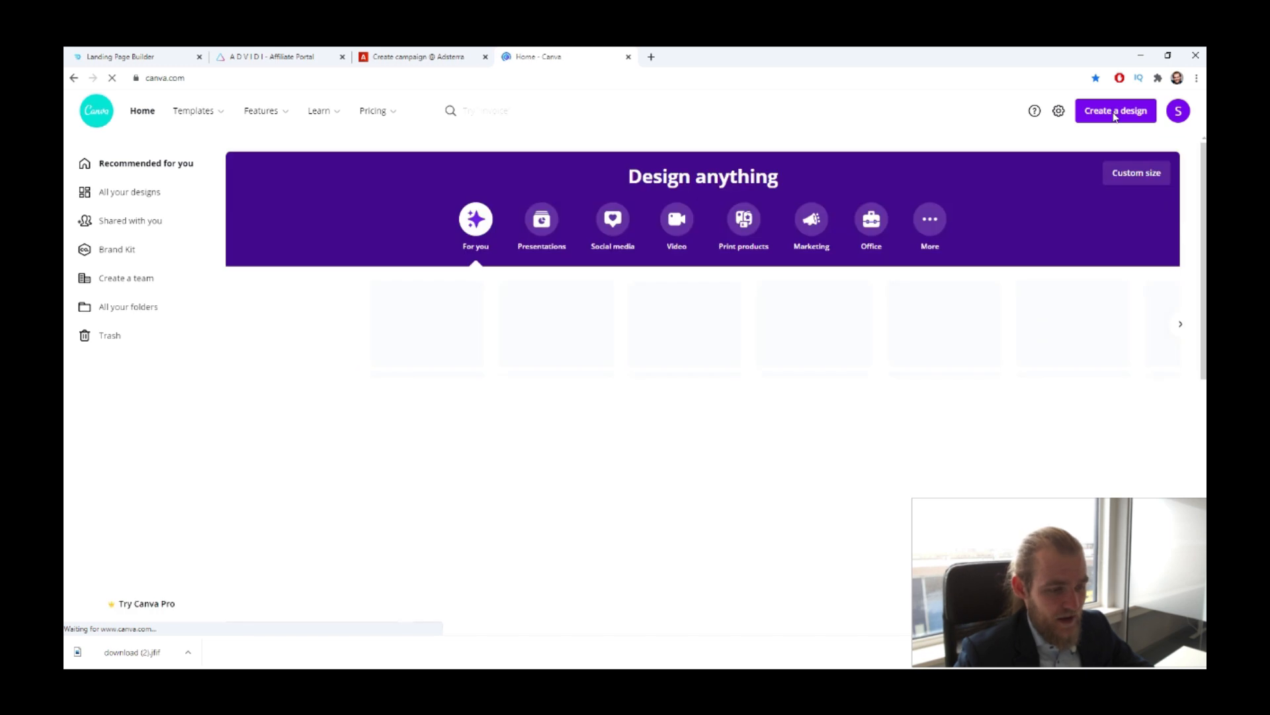
{"action": "left_click", "coordinate": [1114, 111]}
{"action": "left_click", "coordinate": [1055, 433]}
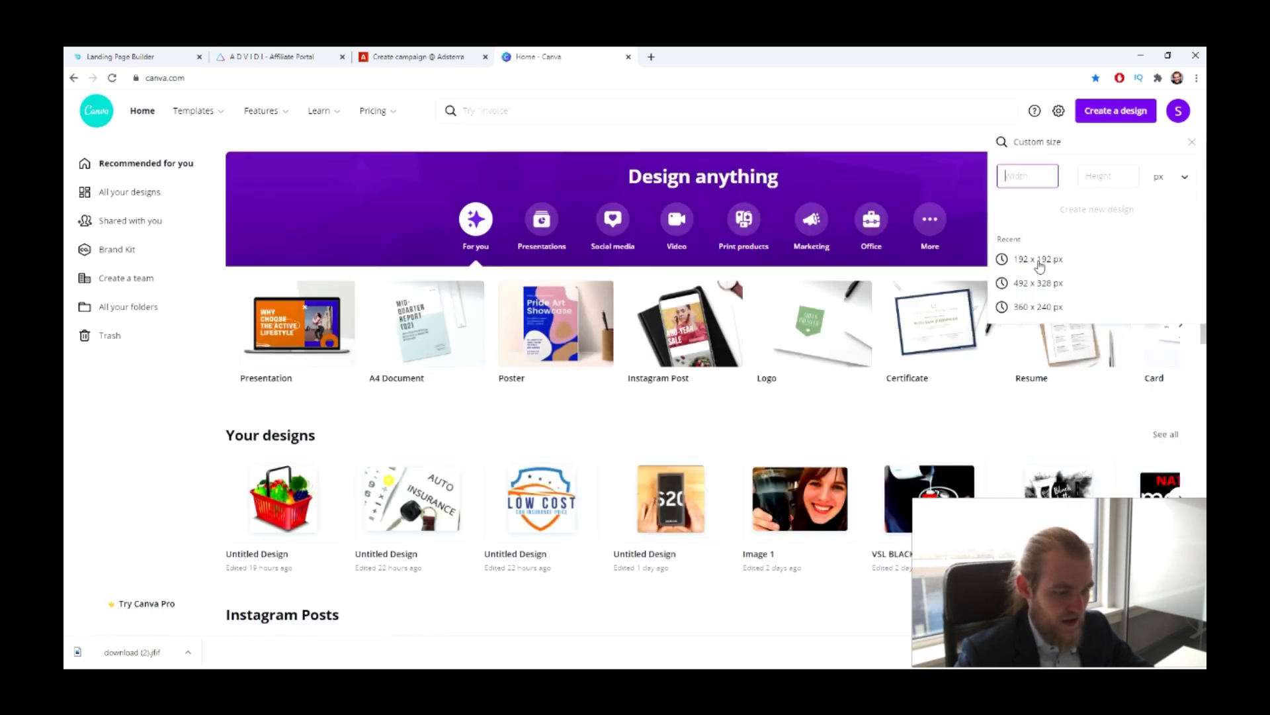
{"action": "left_click", "coordinate": [1090, 263]}
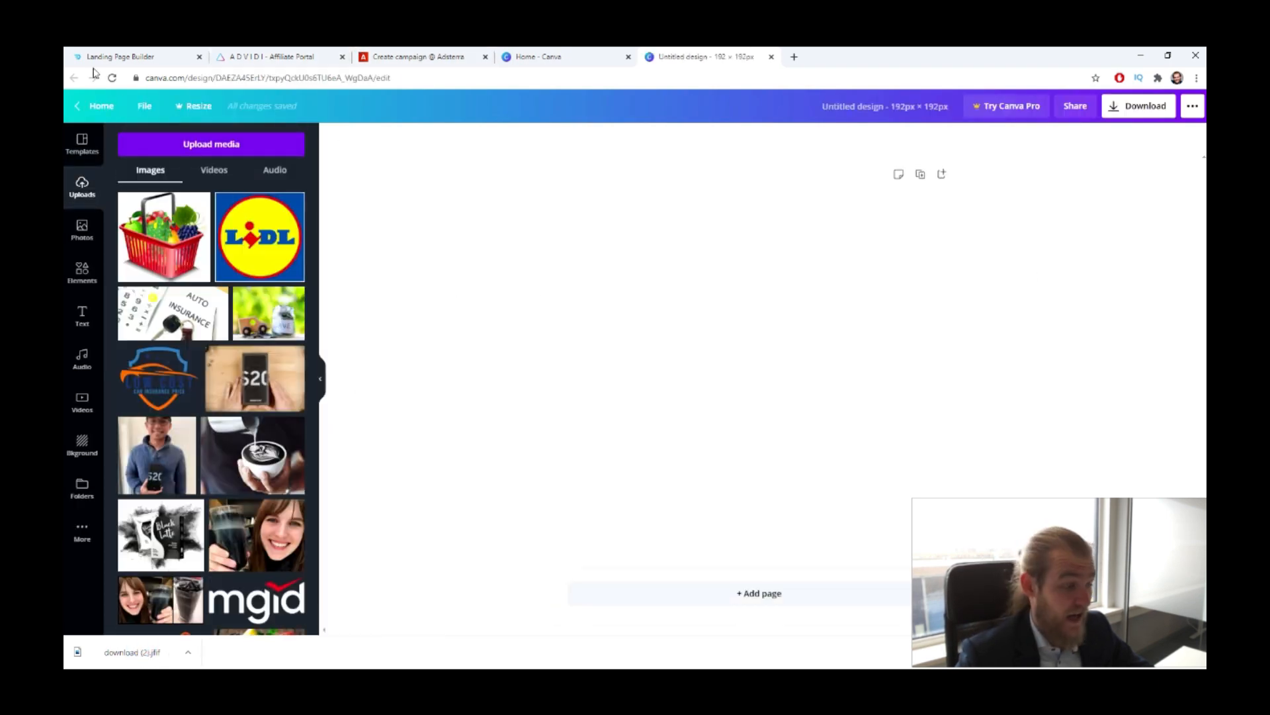
- Place the uploaded Lidl logo so it fills the 192 x 192 px design, and download the design as PNG
{"action": "left_click_drag", "start_coordinate": [383, 253], "coordinate": [581, 307]}
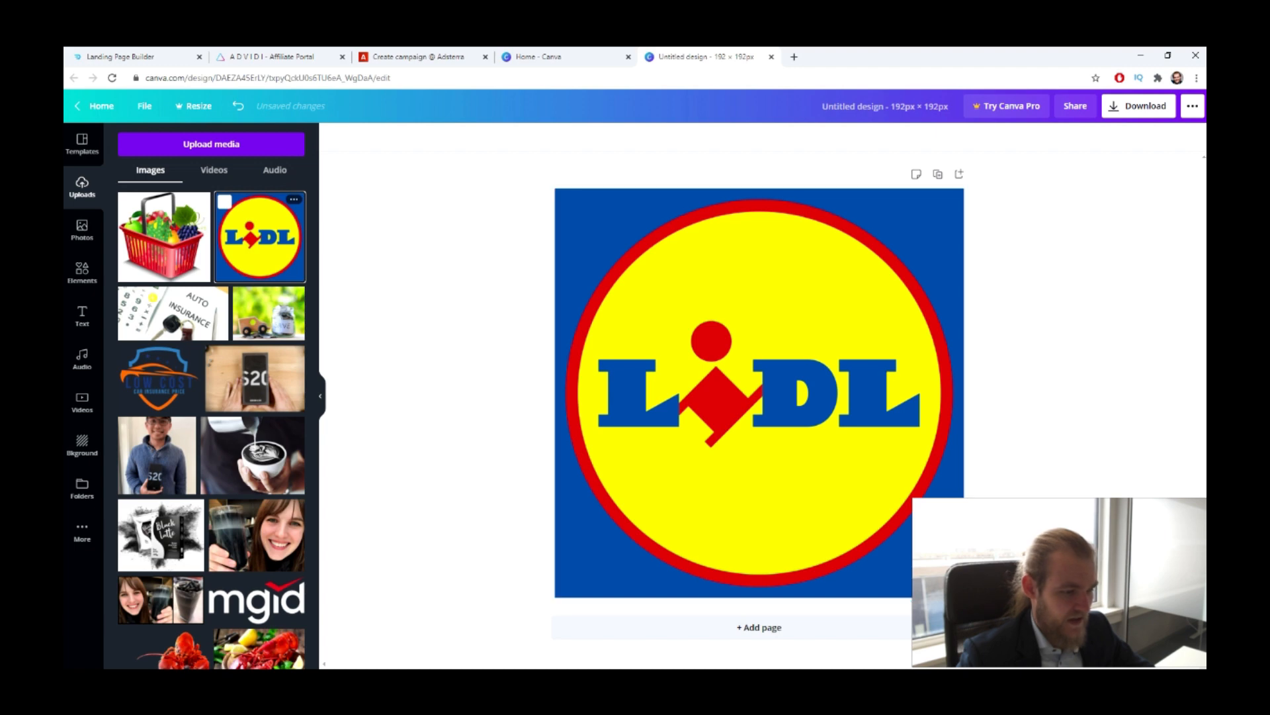
{"action": "left_click", "coordinate": [1133, 108]}
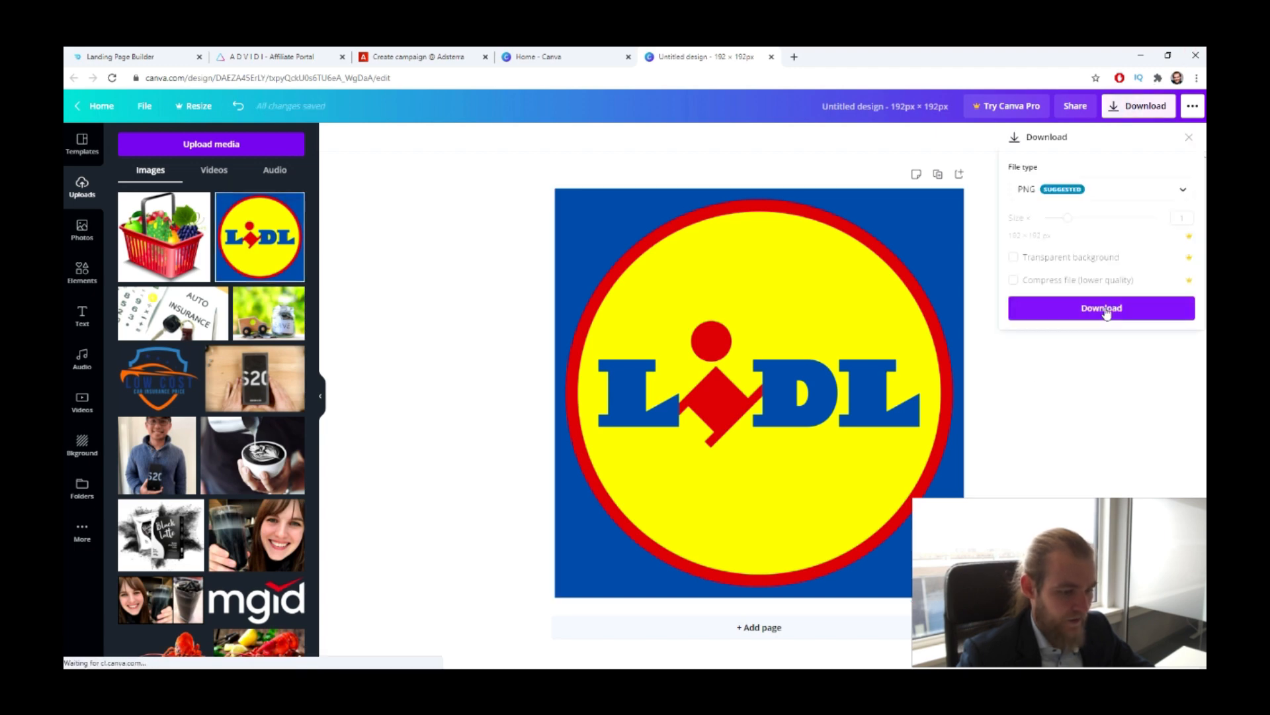
{"action": "left_click", "coordinate": [1102, 308]}
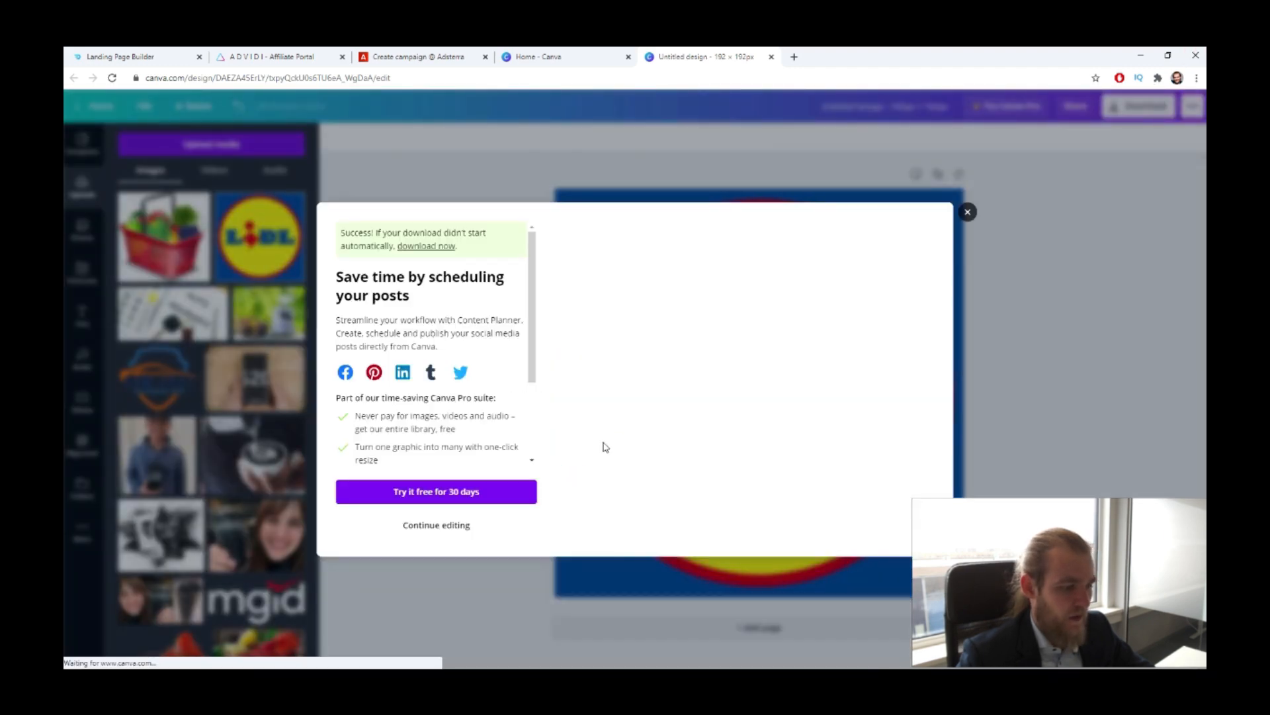
- Return to the Adsterra campaign and upload "Untitled design (14)" as the creative's first 192 x 192 icon, accepting the default crop
{"action": "left_click", "coordinate": [966, 196]}
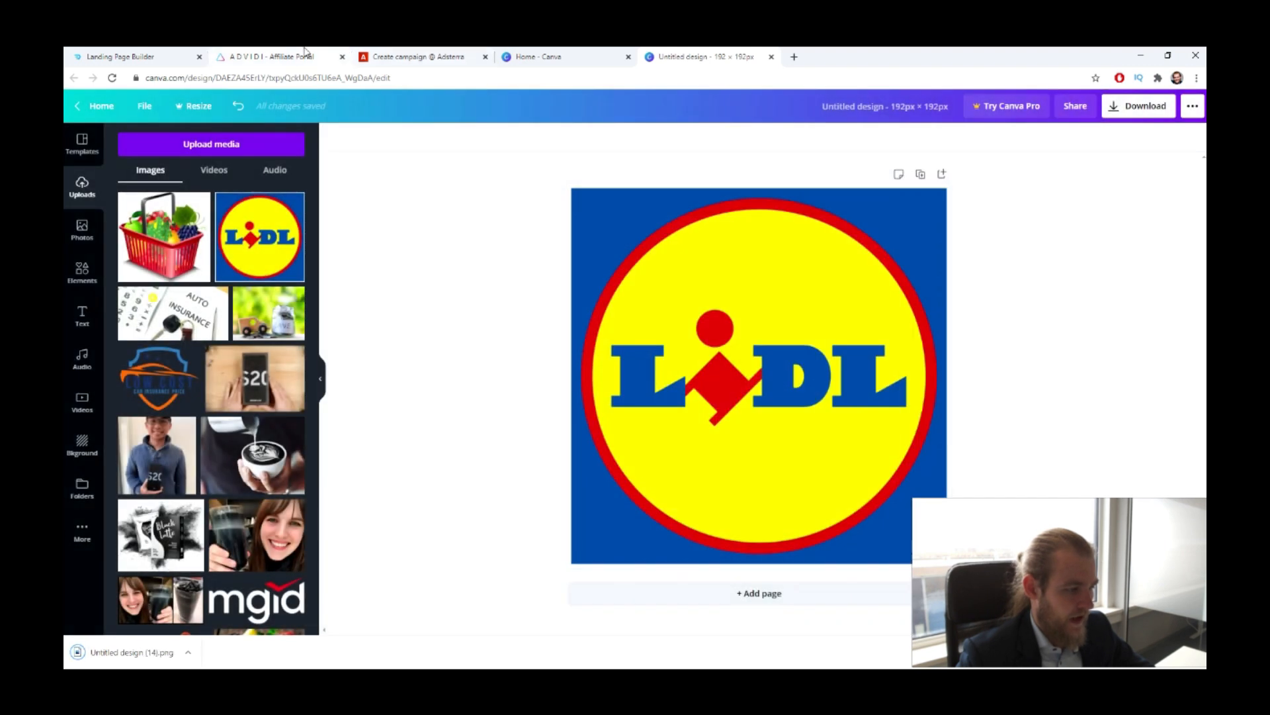
{"action": "left_click", "coordinate": [417, 57]}
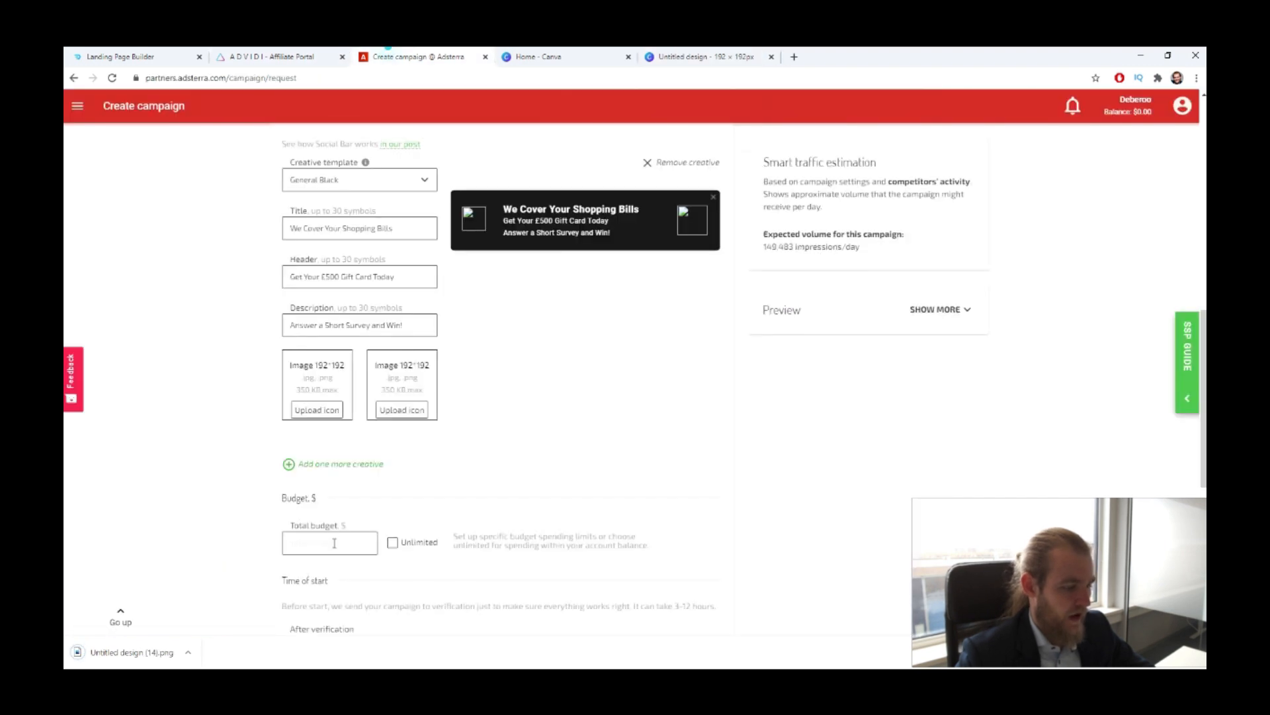
{"action": "left_click", "coordinate": [316, 407]}
{"action": "left_click", "coordinate": [236, 153]}
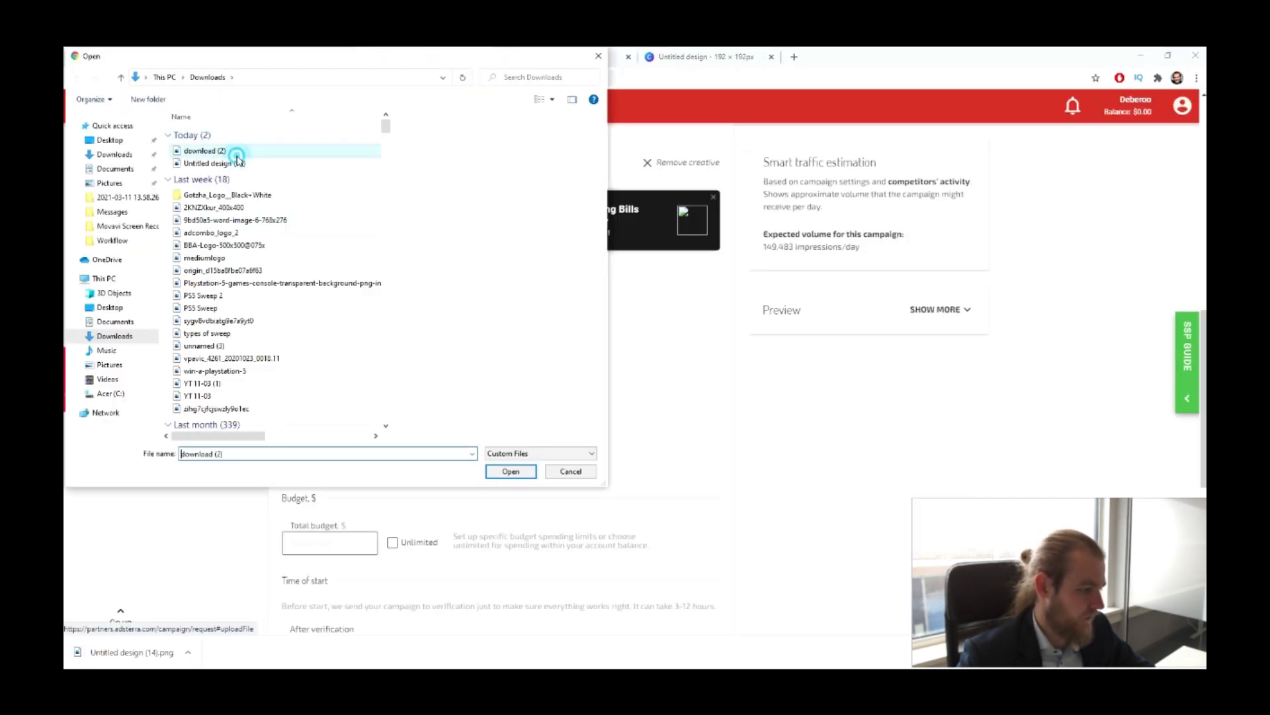
{"action": "left_click", "coordinate": [241, 163]}
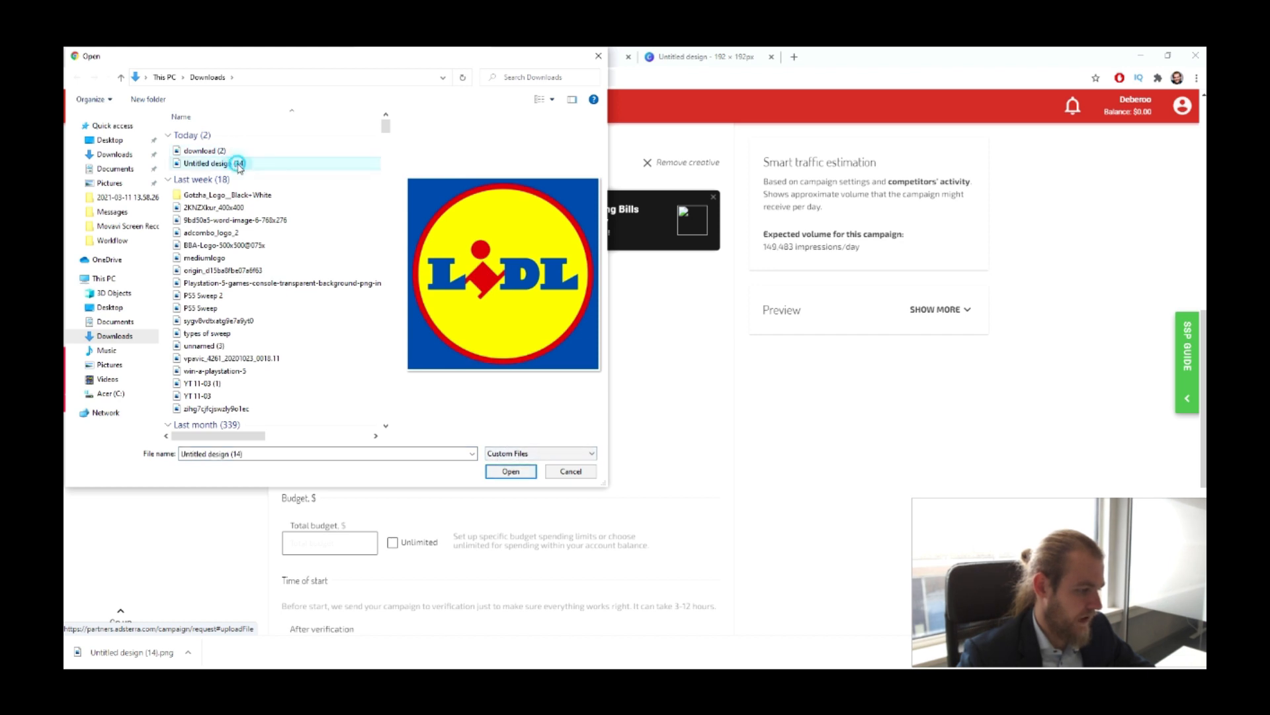
{"action": "left_click", "coordinate": [524, 475]}
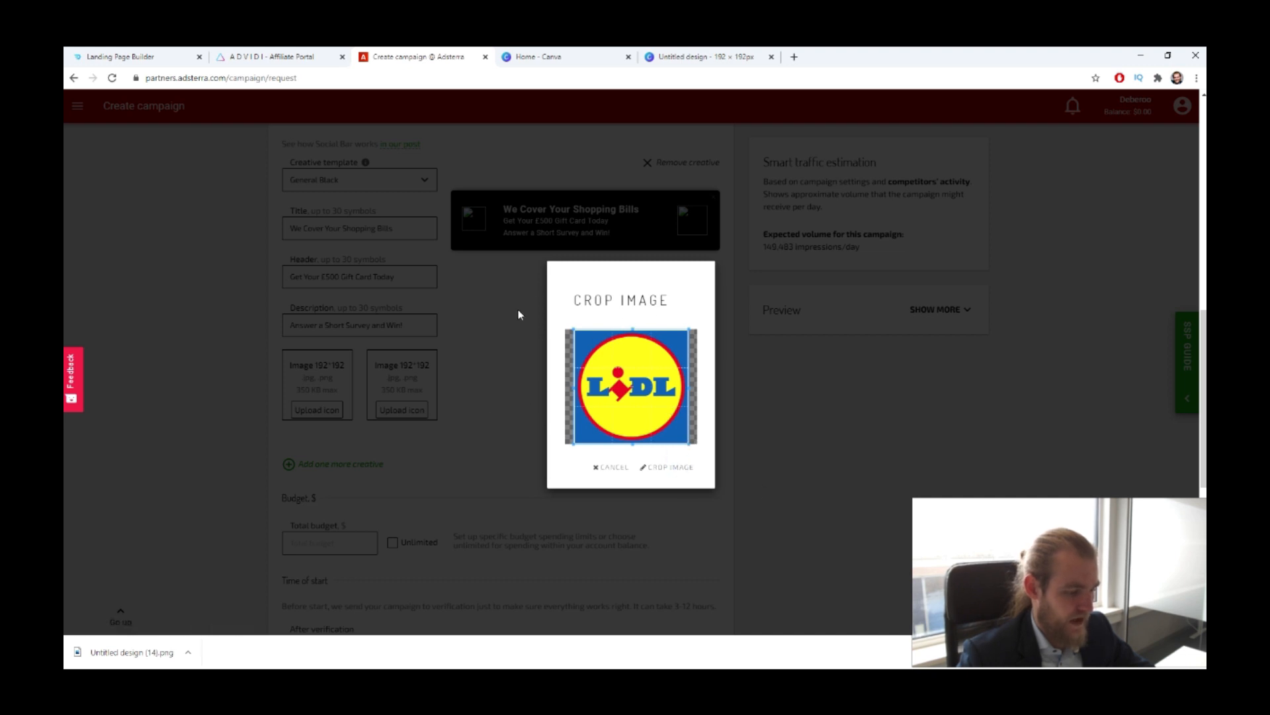
{"action": "left_click", "coordinate": [664, 466]}
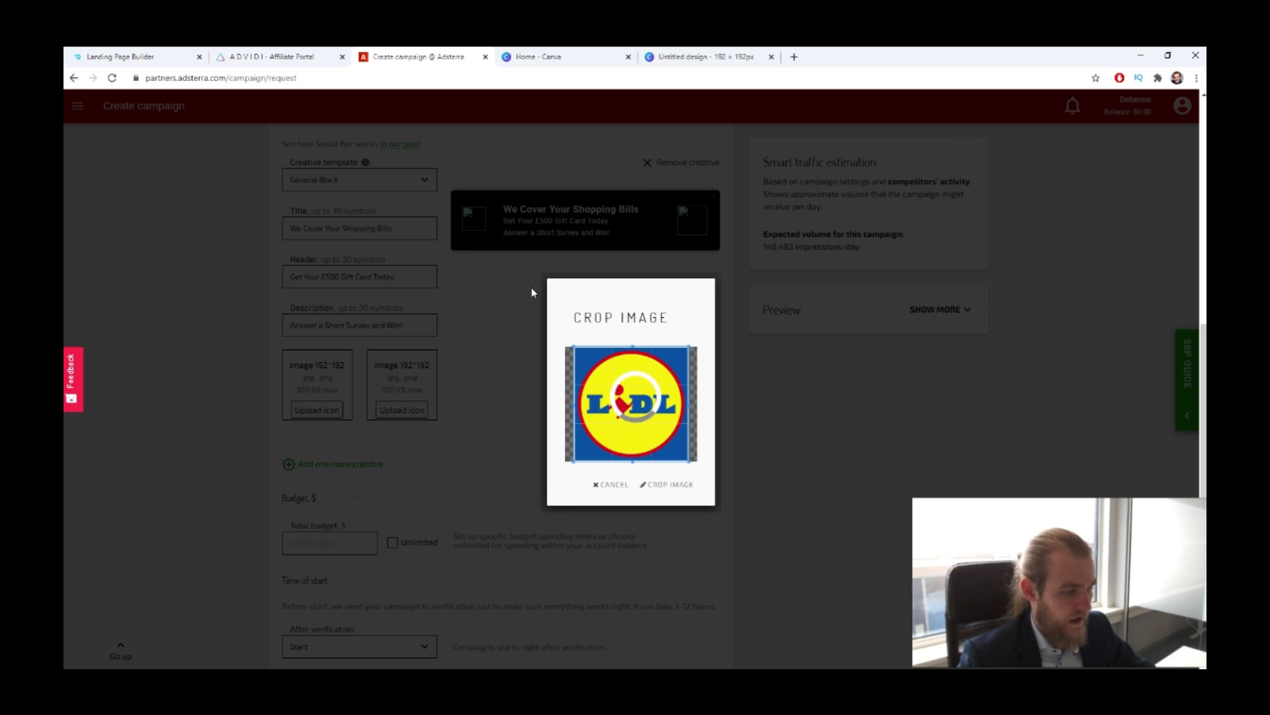
- Search Google for "shopping cart" in a new browser tab
{"action": "left_click", "coordinate": [794, 57]}
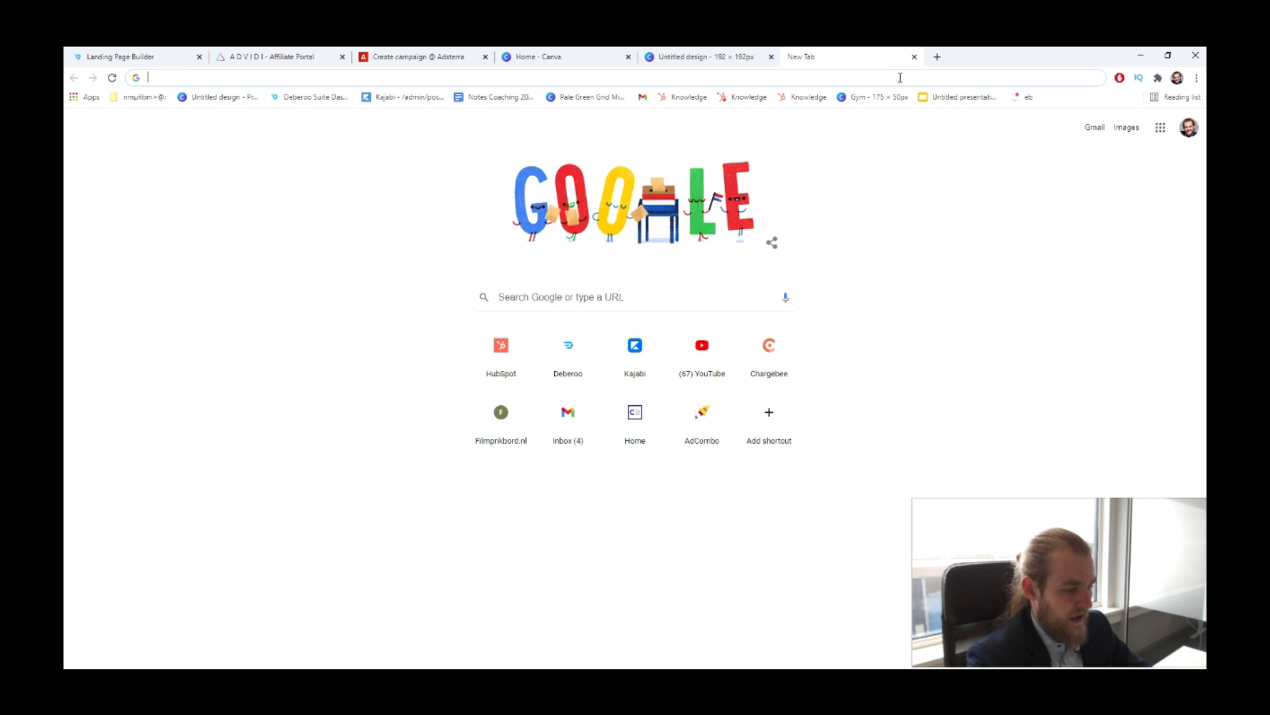
{"action": "type", "text": "shopping "}
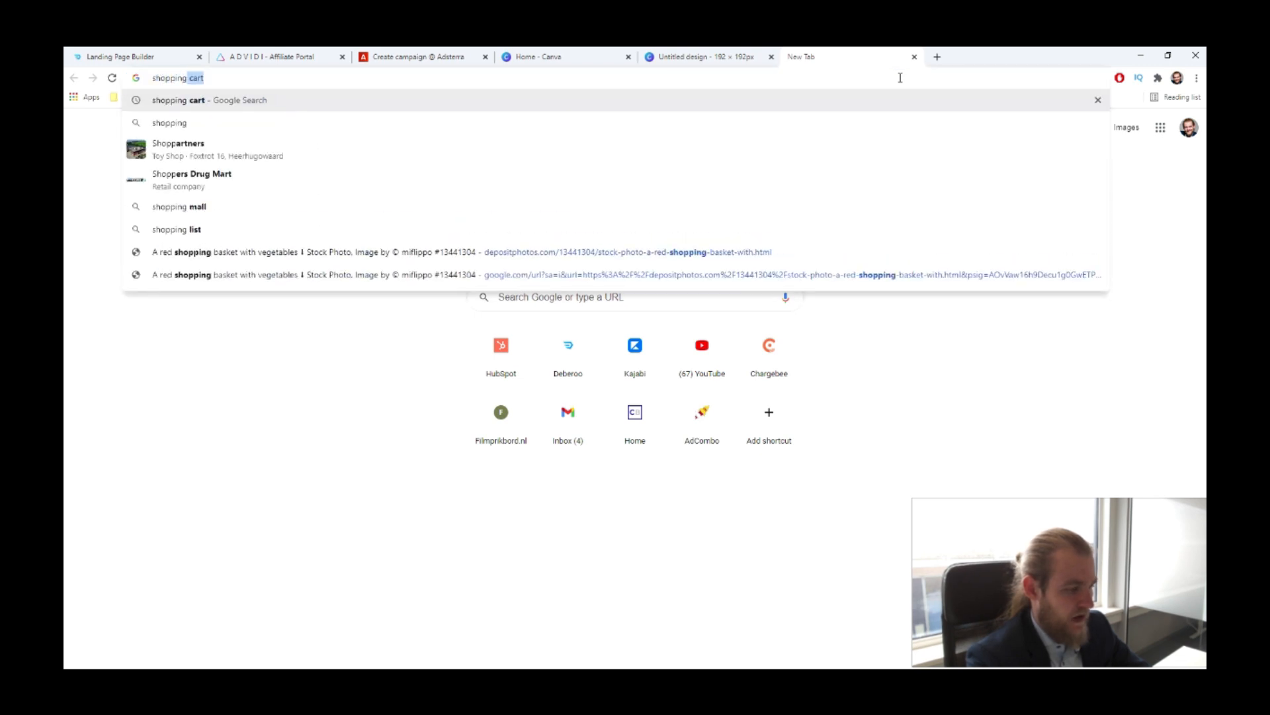
{"action": "type", "text": "cart"}
{"action": "key", "text": "Return"}
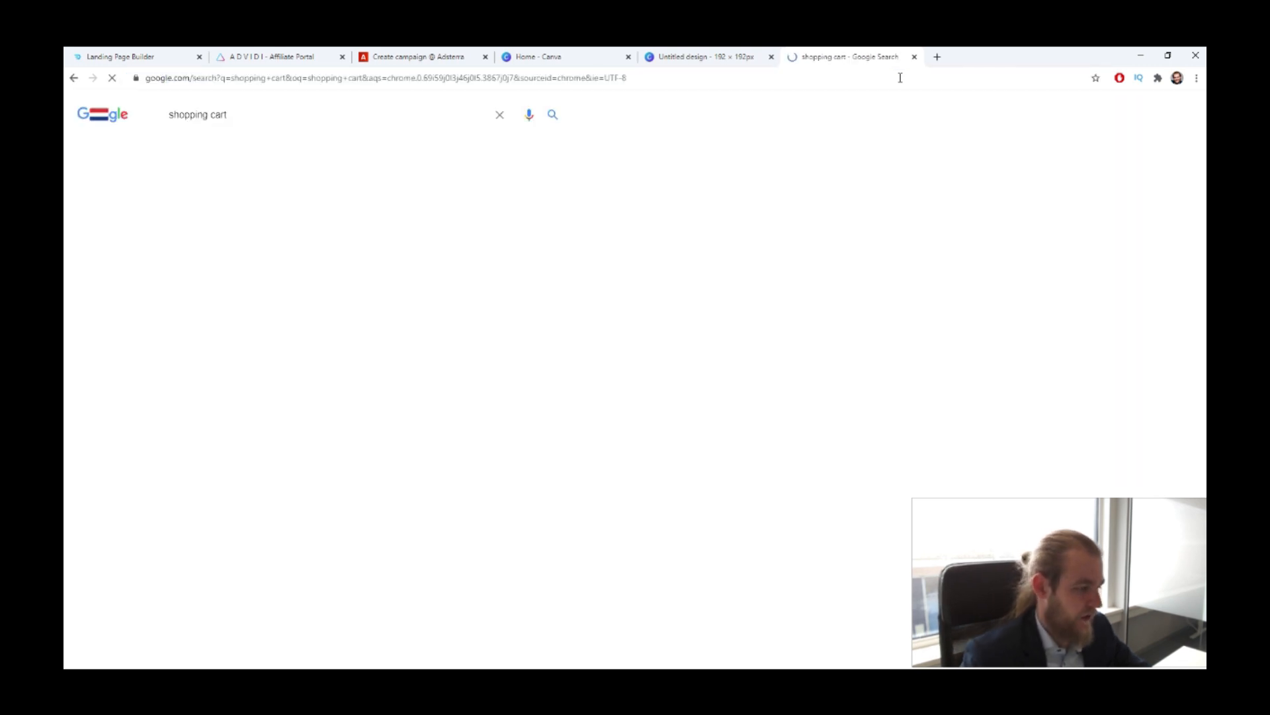
- Change the Google search to "lidl gift card" and show the image results
{"action": "left_click", "coordinate": [304, 114]}
{"action": "key", "text": "ctrl+a"}
{"action": "type", "text": "lidl "}
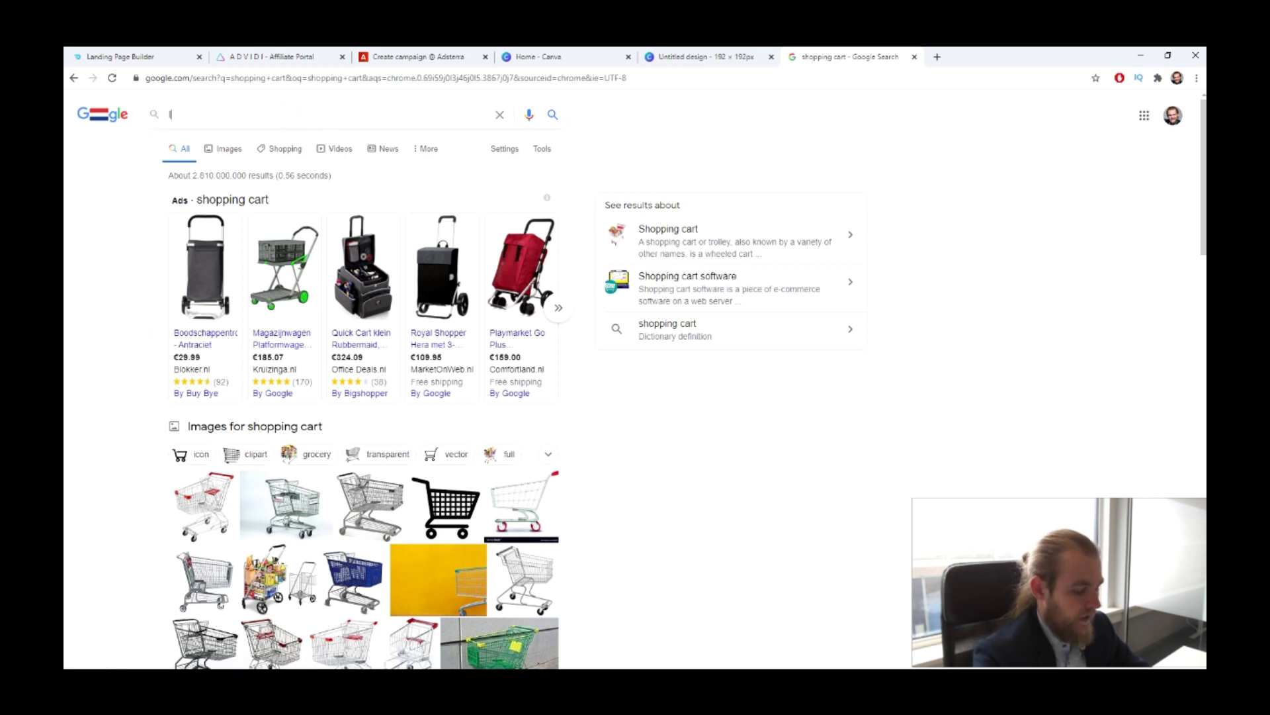
{"action": "type", "text": "gist"}
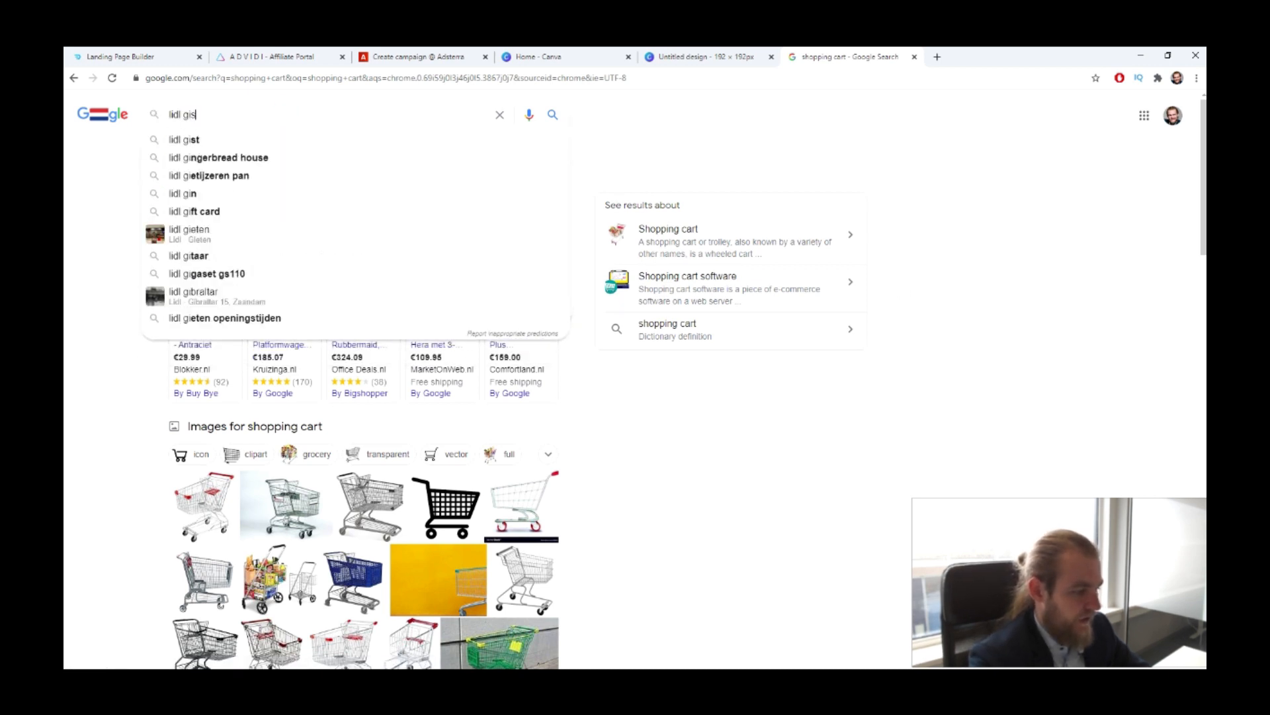
{"action": "key", "text": "BackSpace"}
{"action": "key", "text": "BackSpace"}
{"action": "type", "text": "ft"}
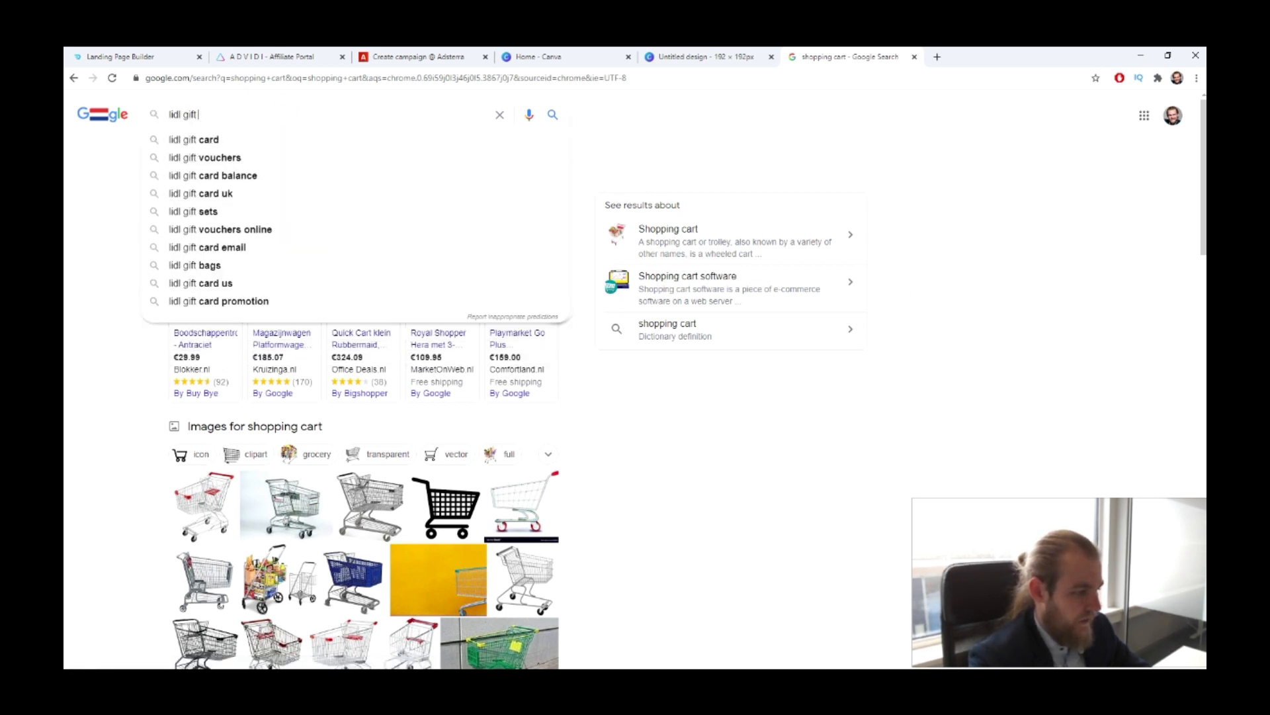
{"action": "type", "text": " card"}
{"action": "key", "text": "Return"}
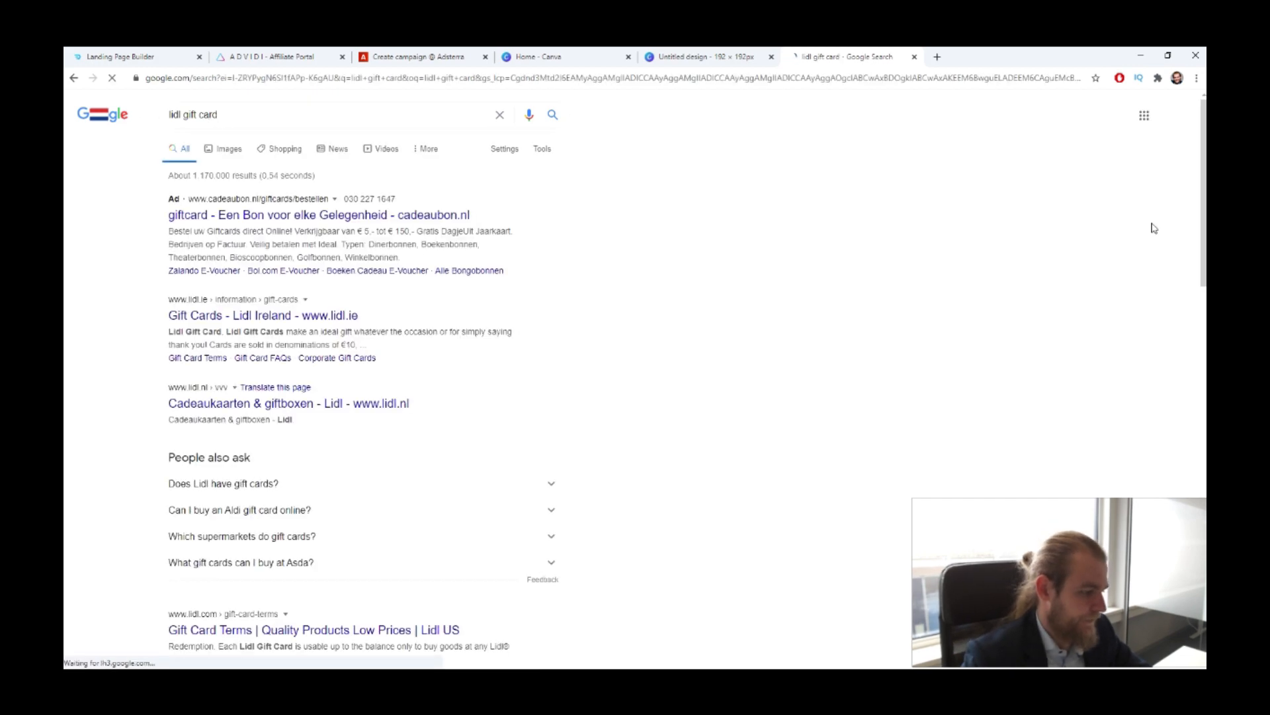
{"action": "left_click", "coordinate": [224, 151]}
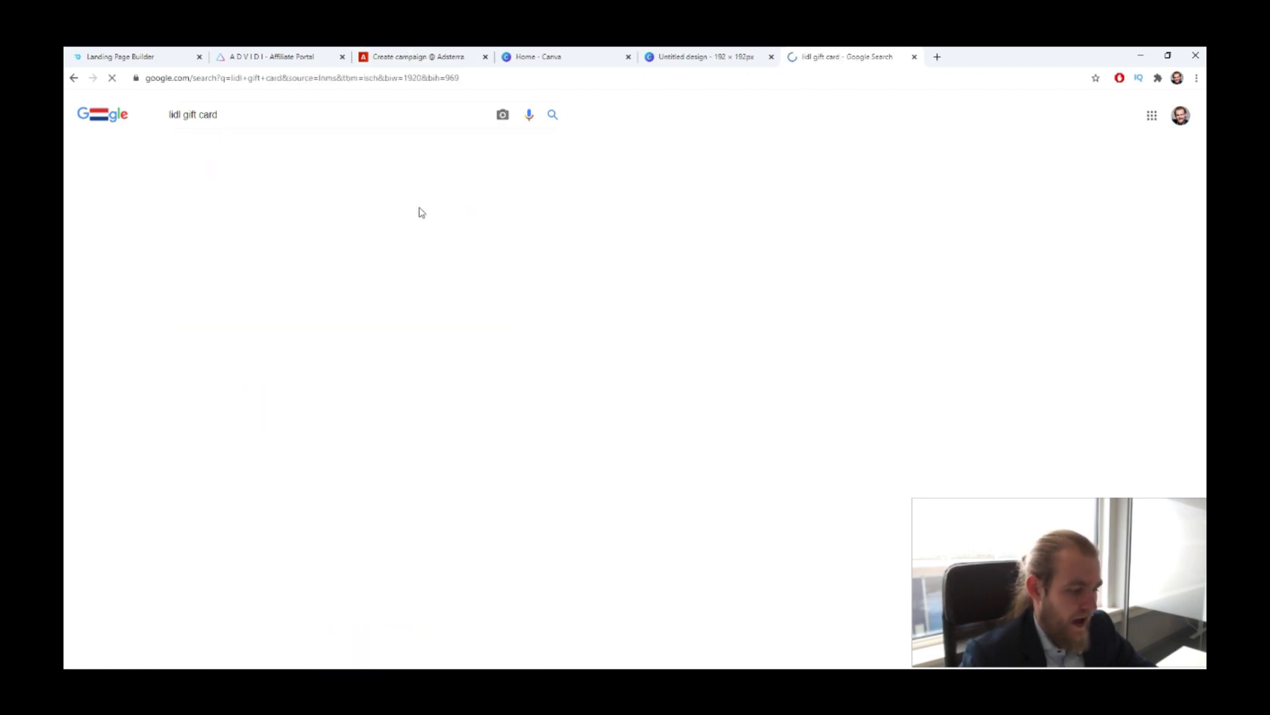
- Find the "Worth £500" Lidl shopping bags picture in the image results and save it as lidl-giftcard-uk.png
{"action": "scroll", "coordinate": [496, 185], "scroll_direction": "down", "scroll_amount": 5}
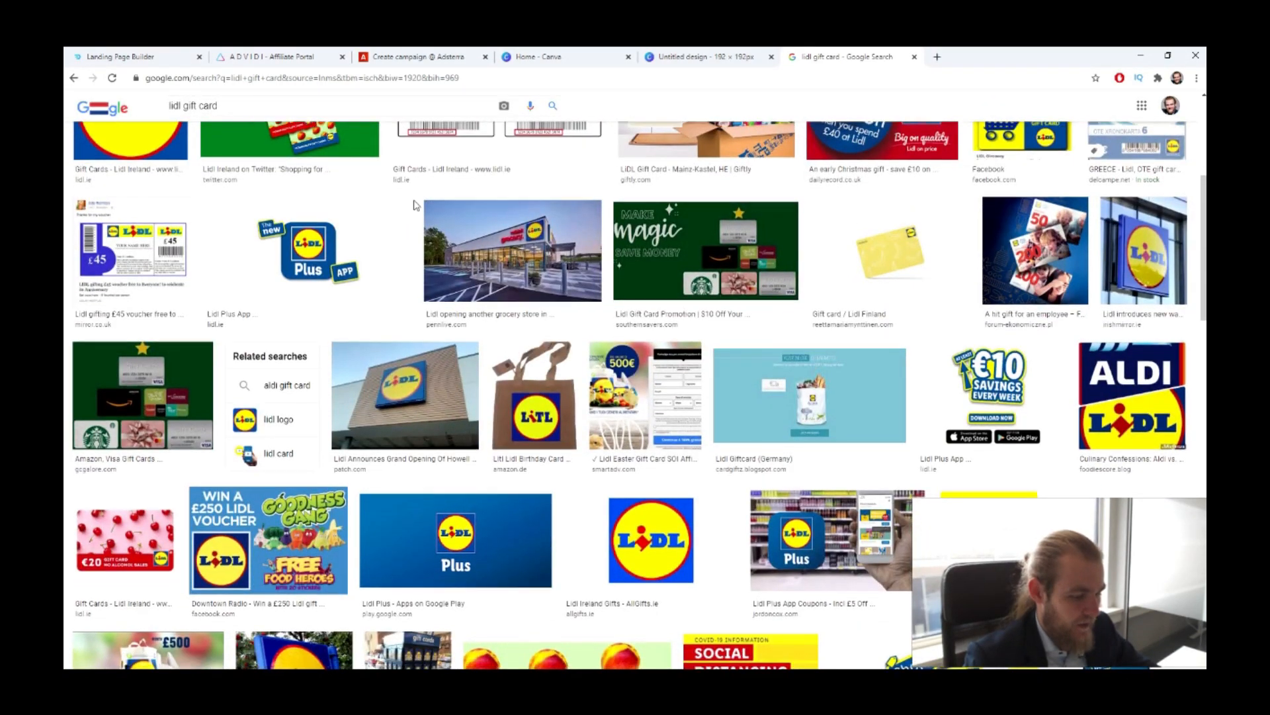
{"action": "scroll", "coordinate": [488, 412], "scroll_direction": "down", "scroll_amount": 7}
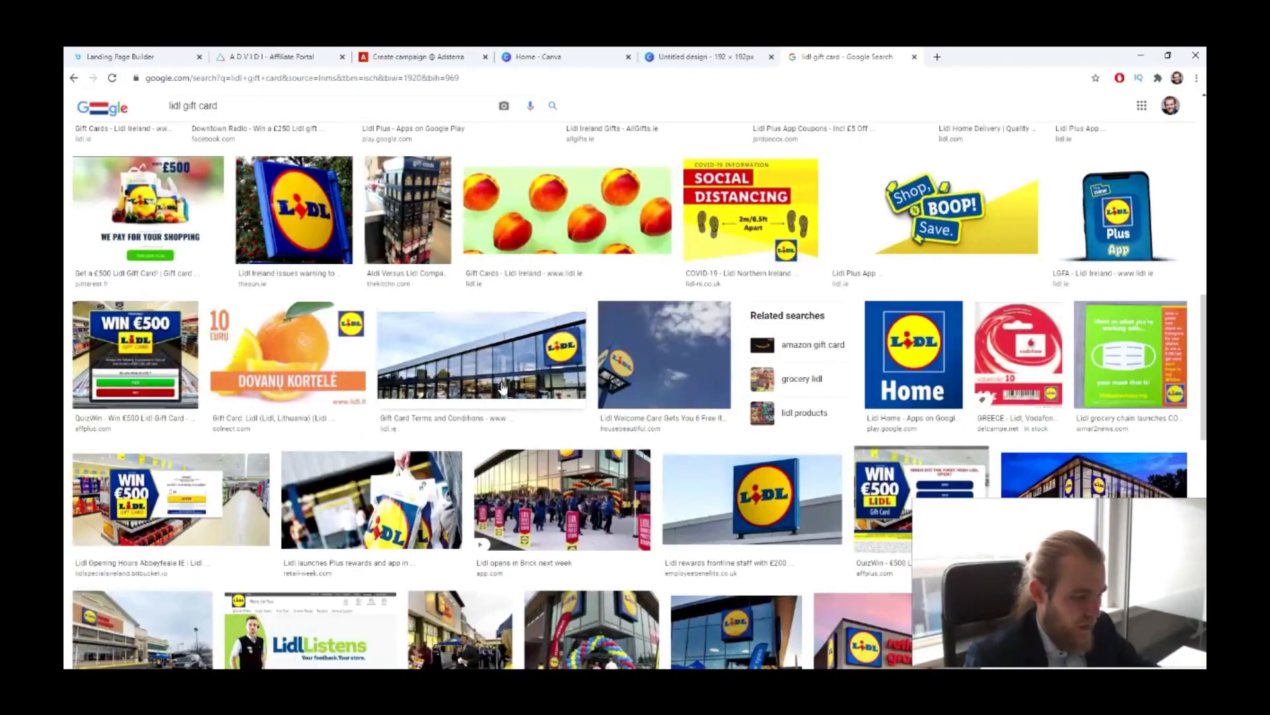
{"action": "scroll", "coordinate": [535, 324], "scroll_direction": "down", "scroll_amount": 3}
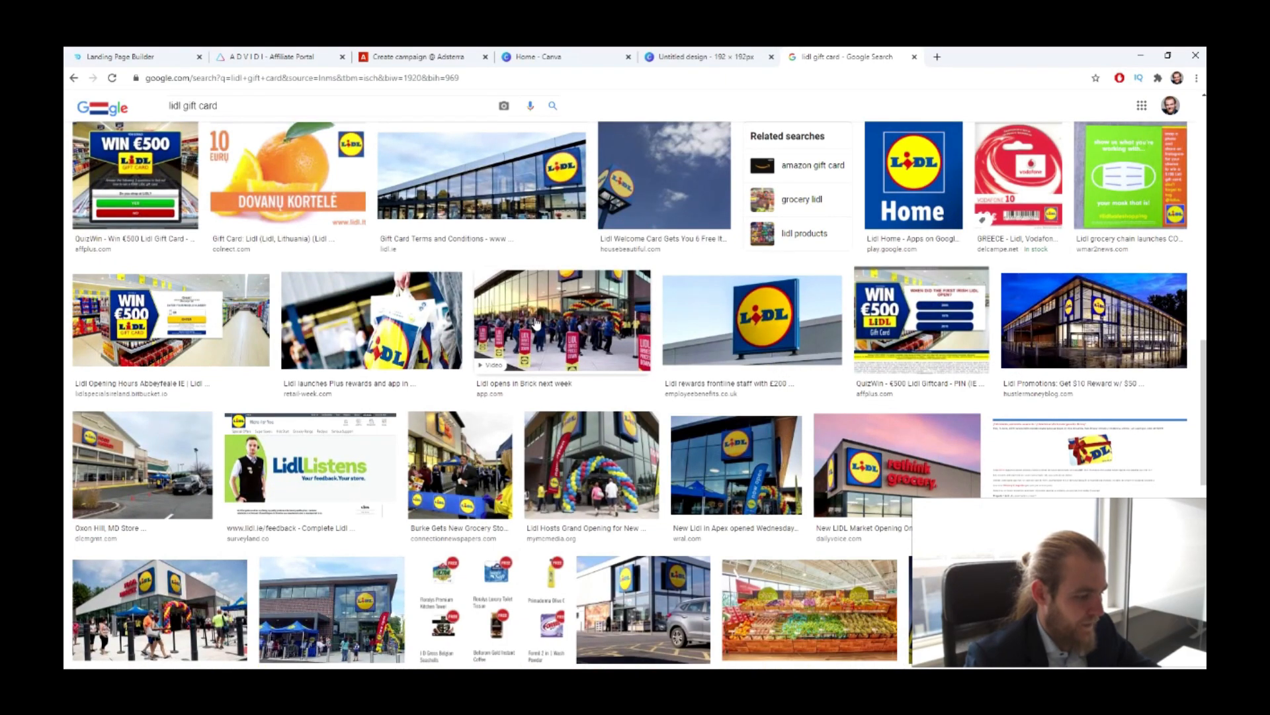
{"action": "scroll", "coordinate": [536, 321], "scroll_direction": "down", "scroll_amount": 5}
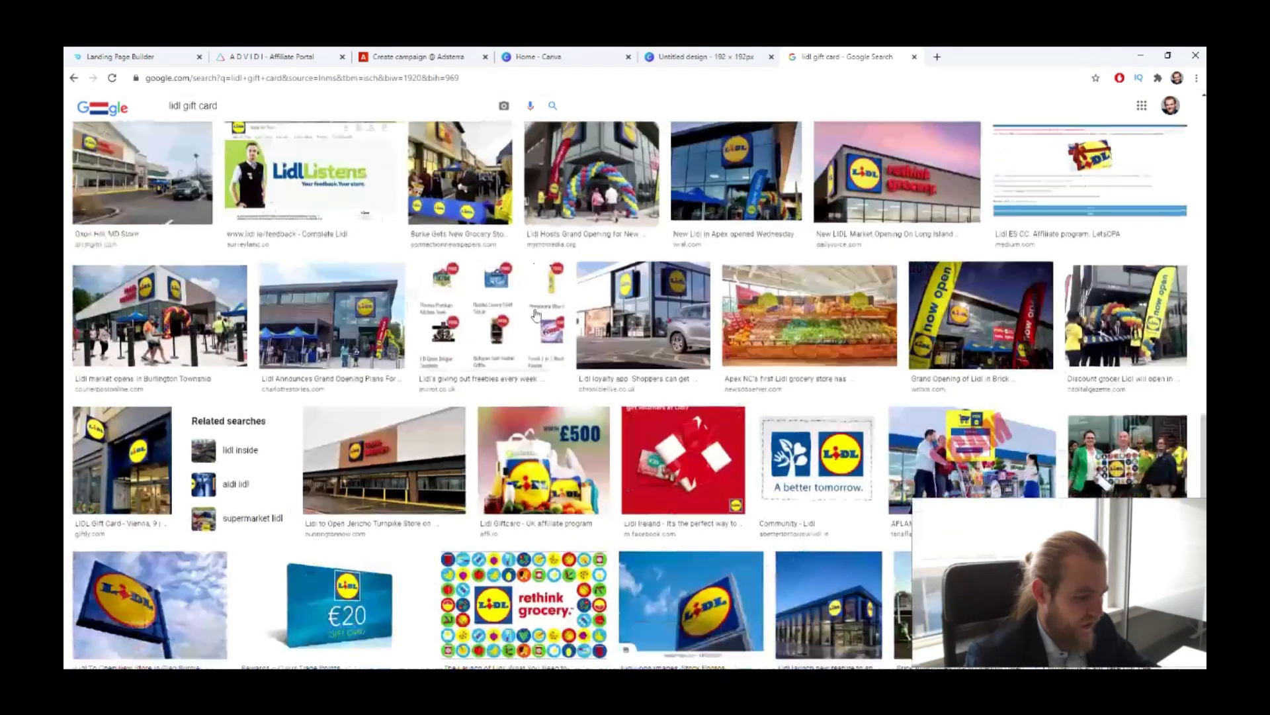
{"action": "scroll", "coordinate": [535, 315], "scroll_direction": "down", "scroll_amount": 3}
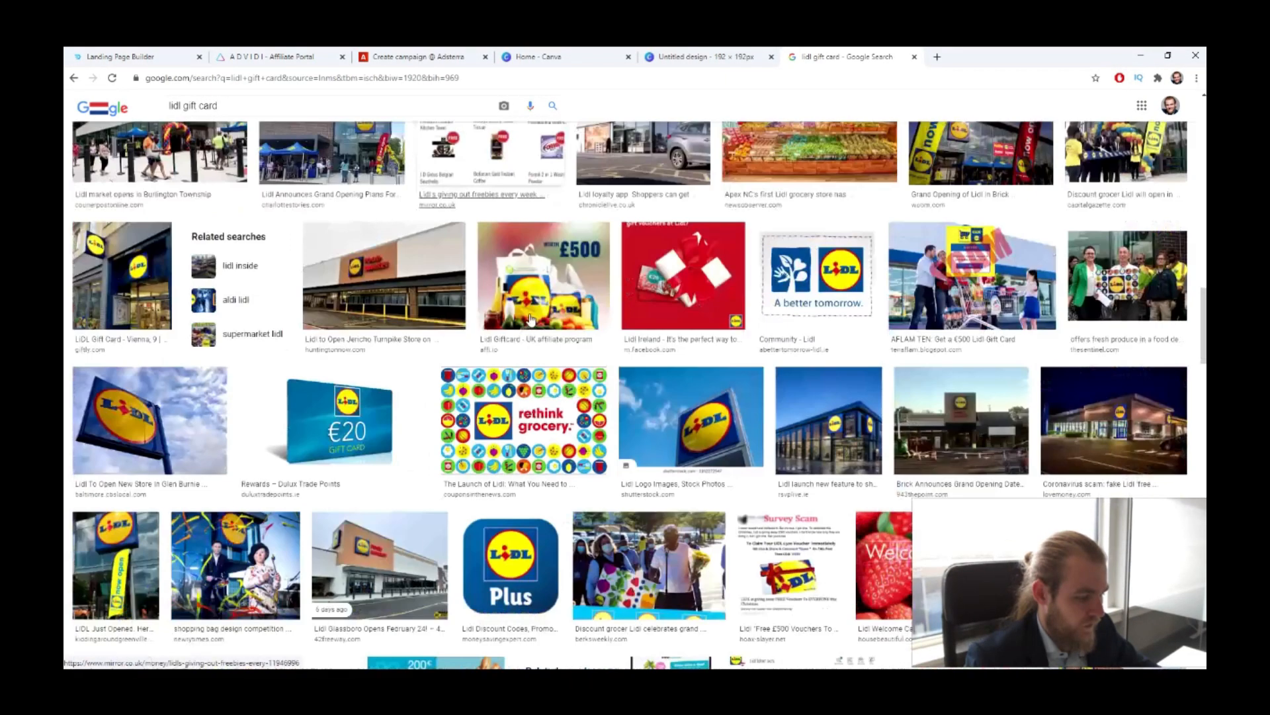
{"action": "left_click", "coordinate": [541, 303]}
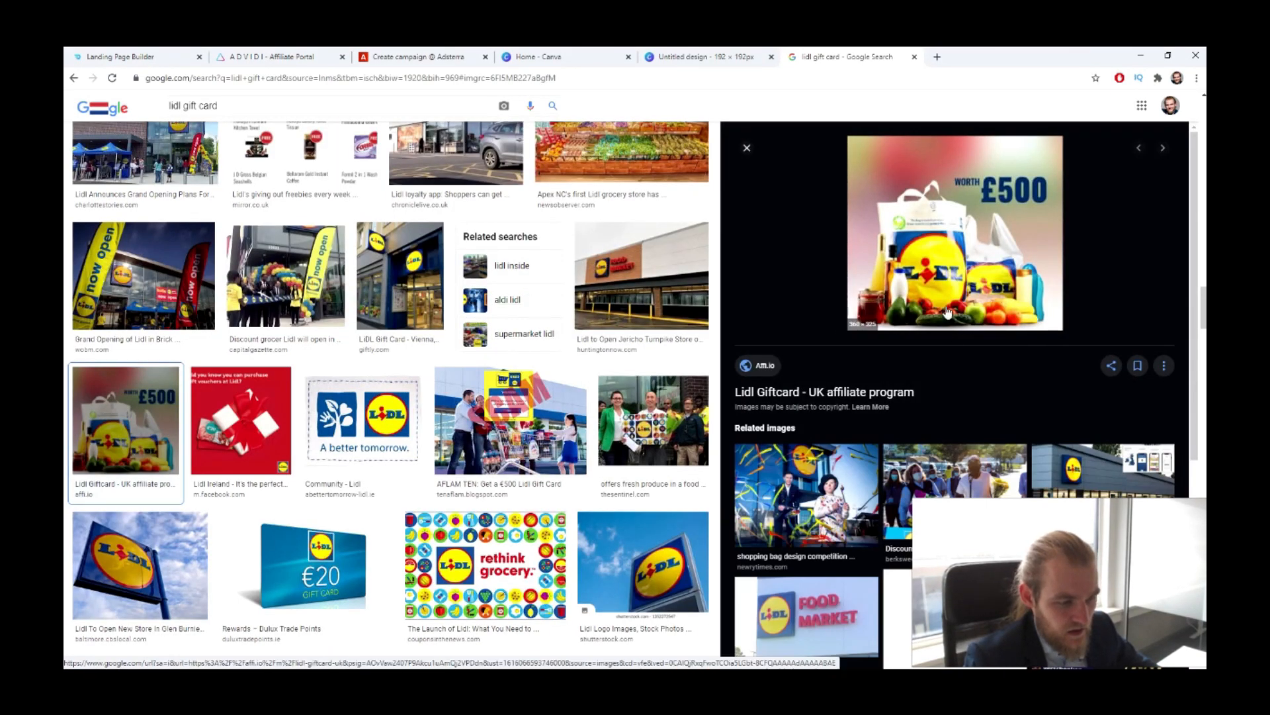
{"action": "right_click", "coordinate": [926, 240]}
{"action": "left_click", "coordinate": [987, 366]}
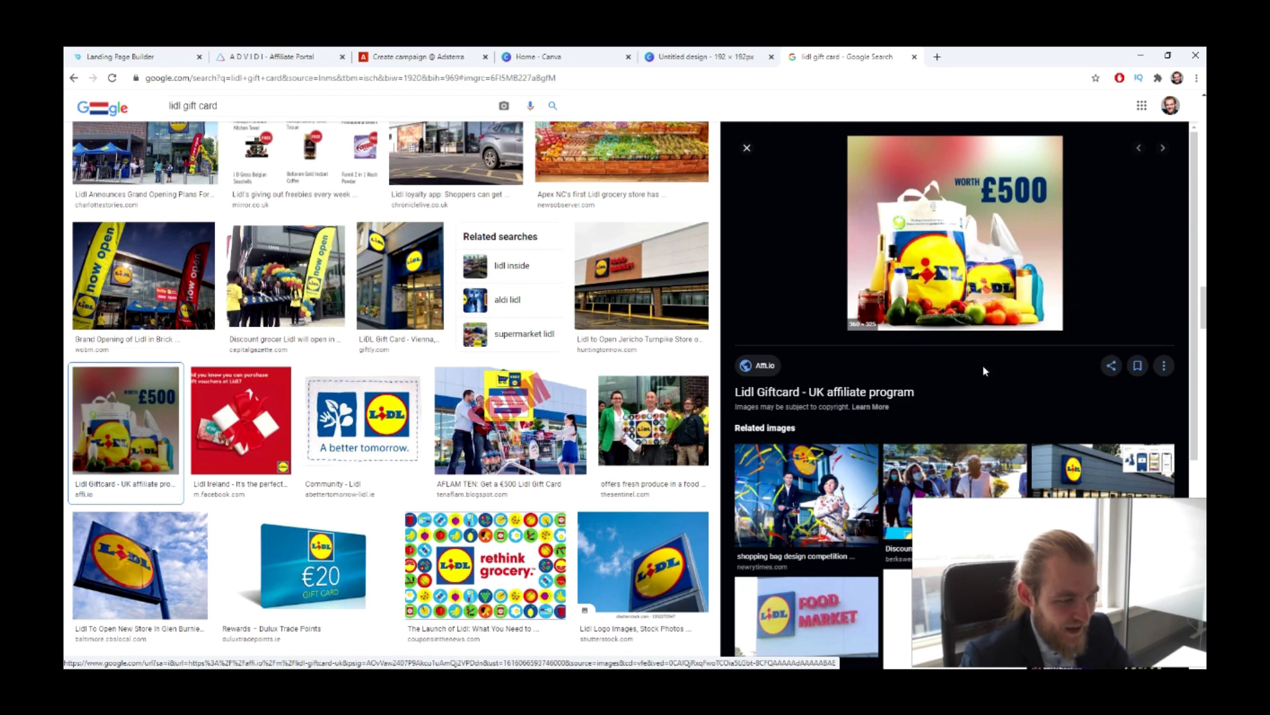
{"action": "key", "text": "Return"}
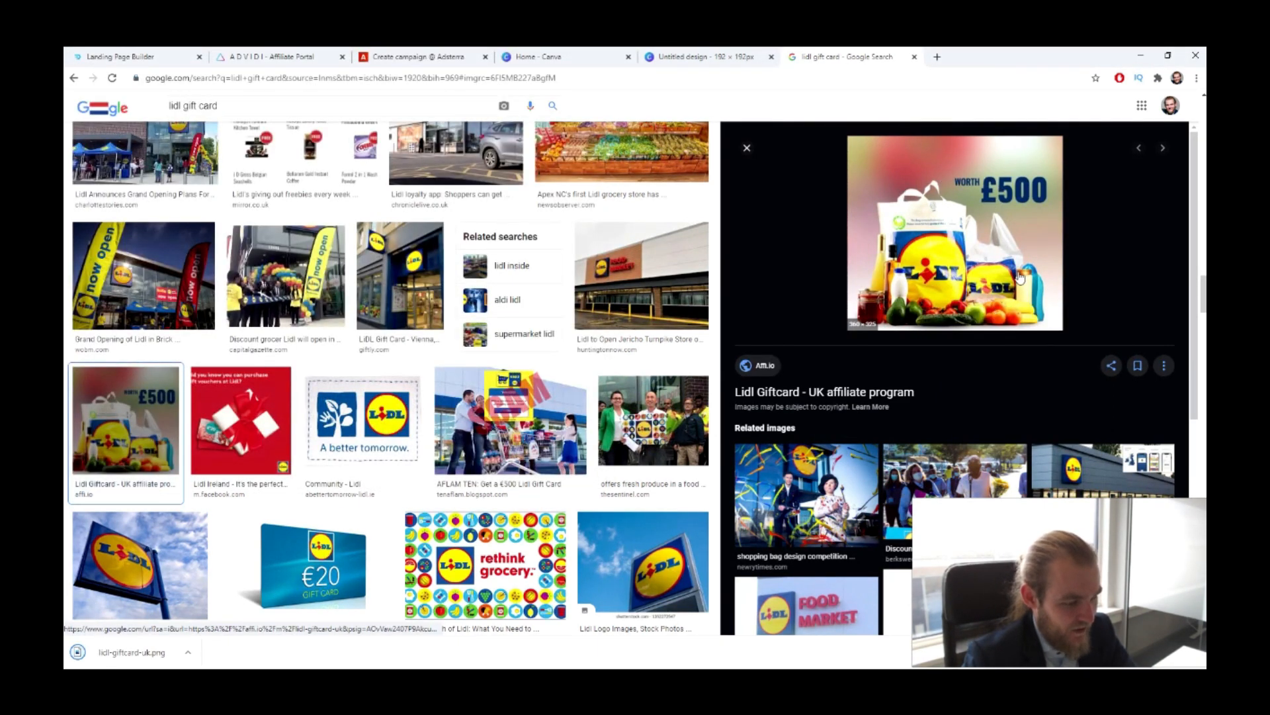
- In the 192 x 192 px Canva design, delete the Lidl logo, upload lidl-giftcard-uk.png and place it on the page
{"action": "left_click", "coordinate": [681, 56]}
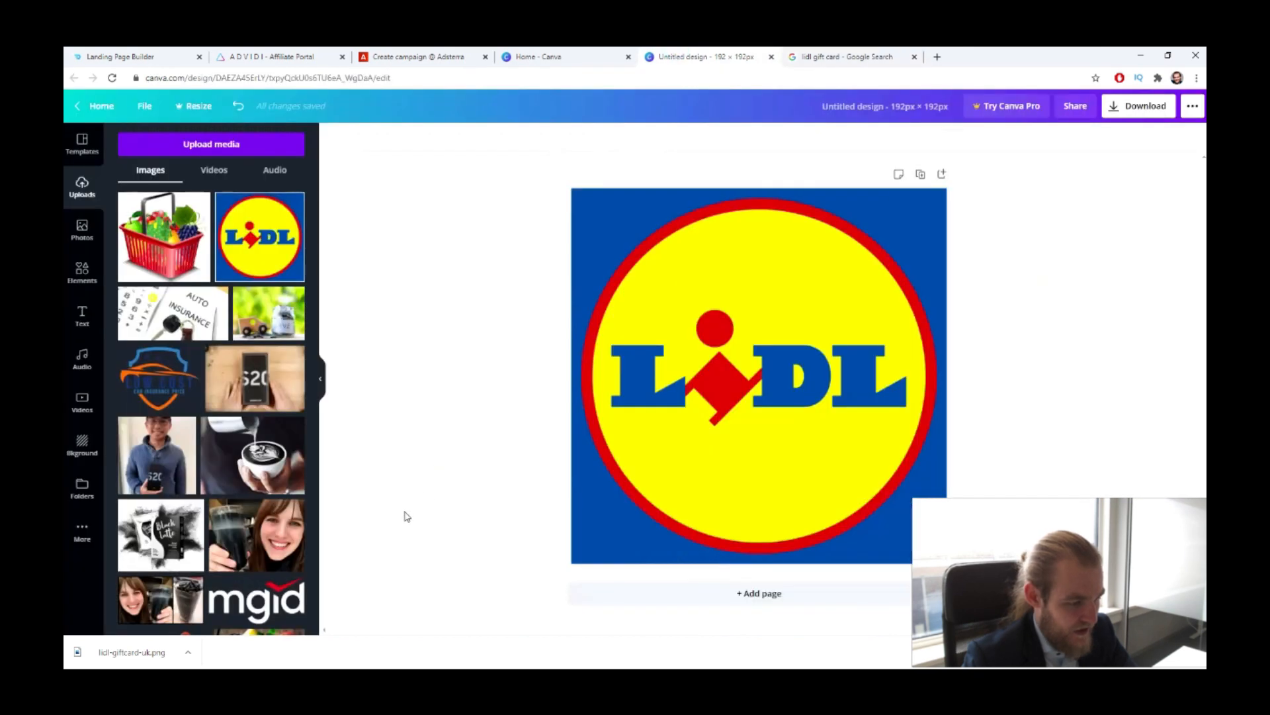
{"action": "left_click", "coordinate": [731, 371]}
{"action": "key", "text": "Delete"}
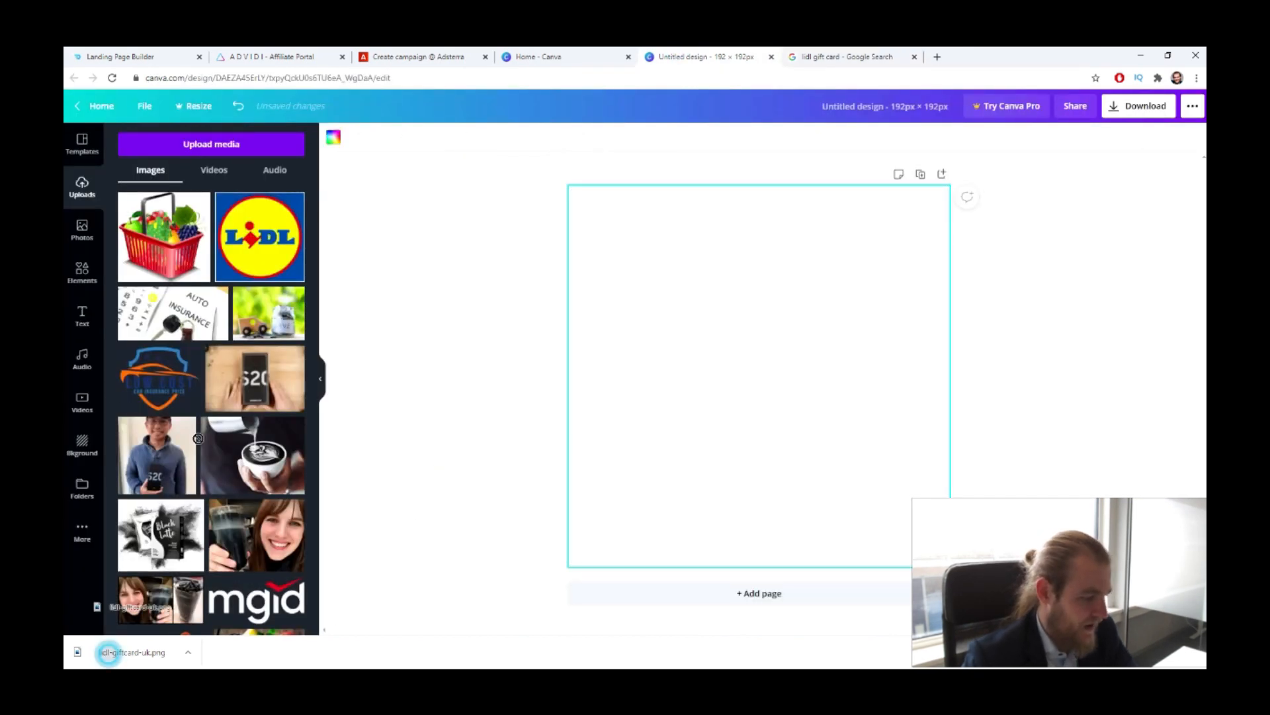
{"action": "left_click_drag", "start_coordinate": [207, 495], "coordinate": [214, 355]}
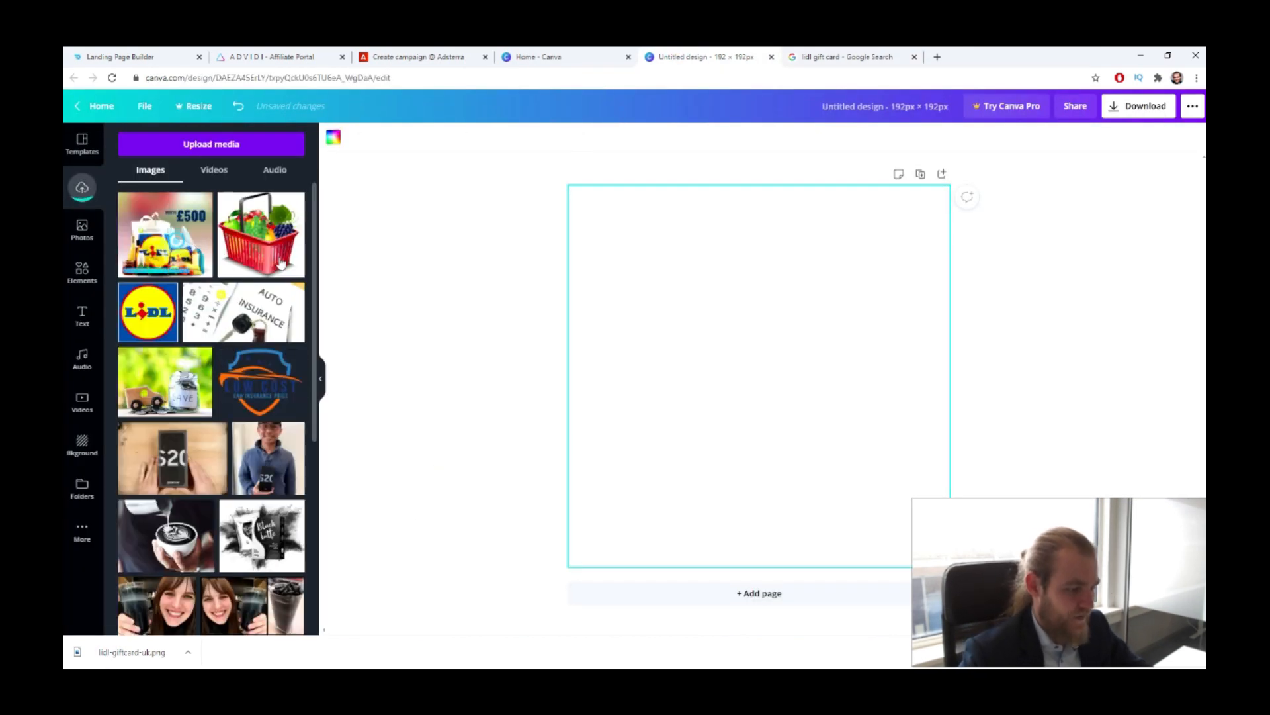
{"action": "left_click", "coordinate": [173, 236]}
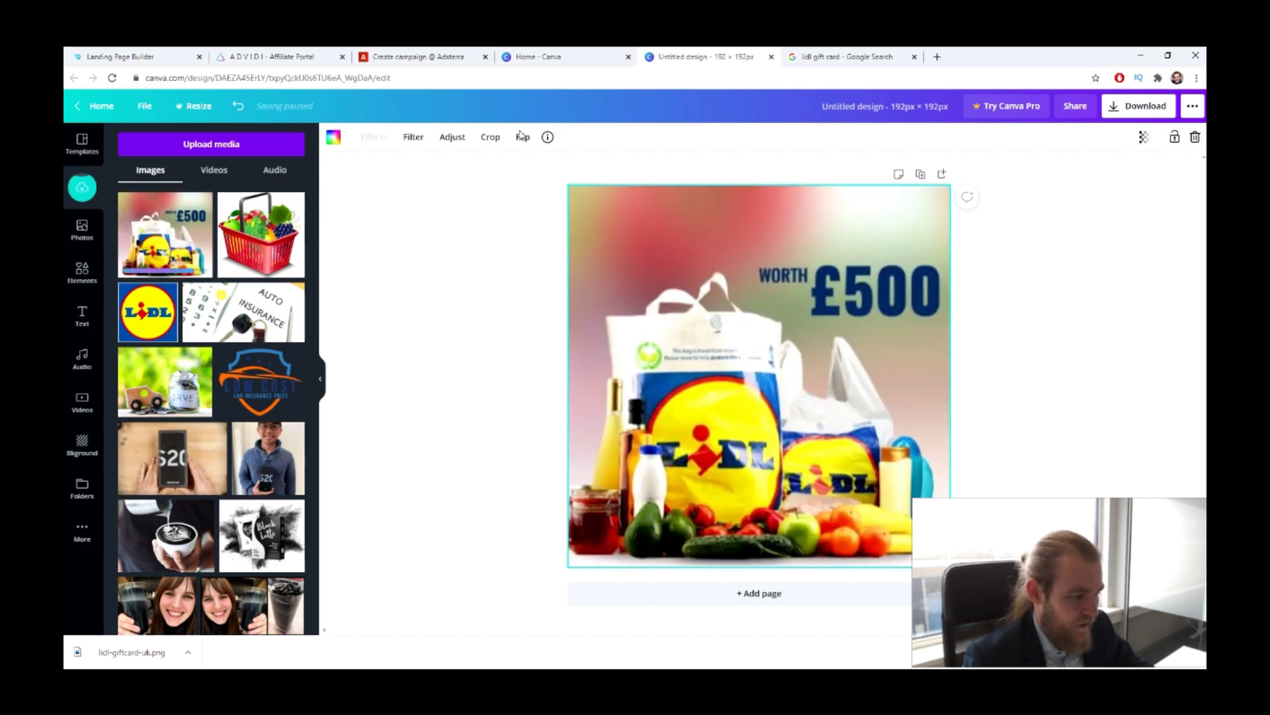
- Set the picture's brightness to -2, contrast to 21, saturation to 50 and blur to -16, and download the design
{"action": "left_click", "coordinate": [455, 139]}
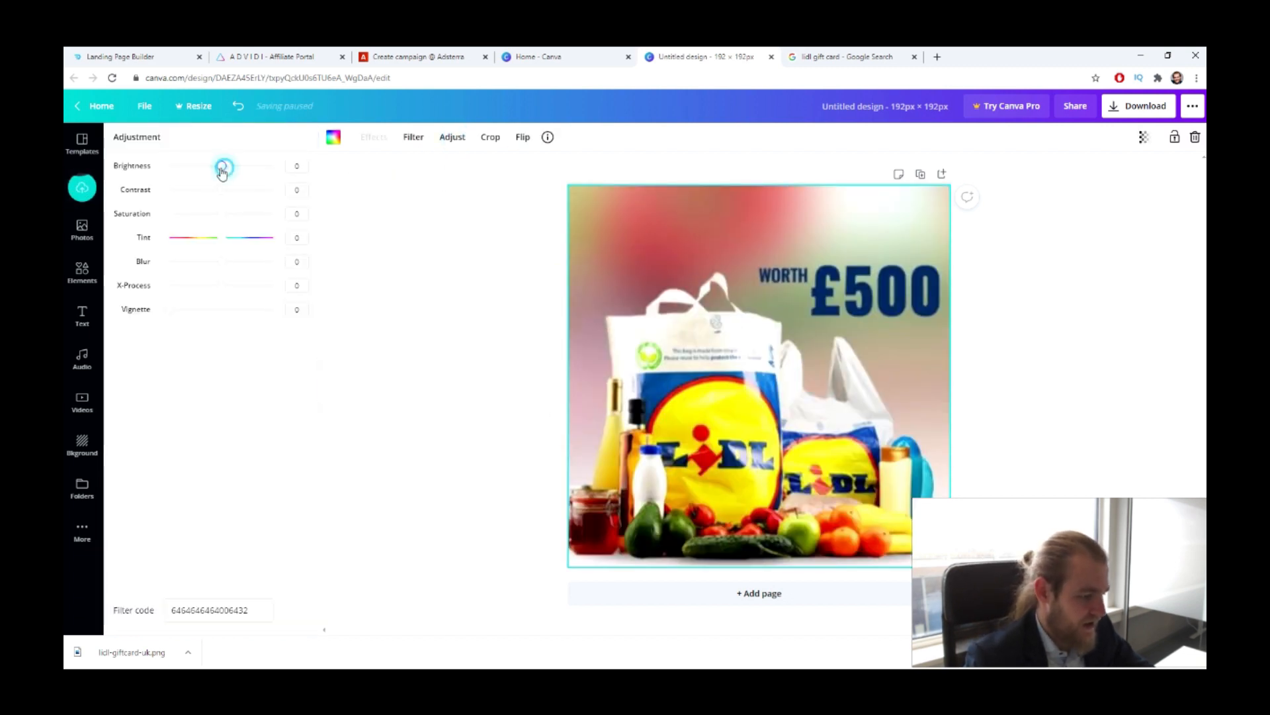
{"action": "left_click_drag", "start_coordinate": [221, 166], "coordinate": [249, 217]}
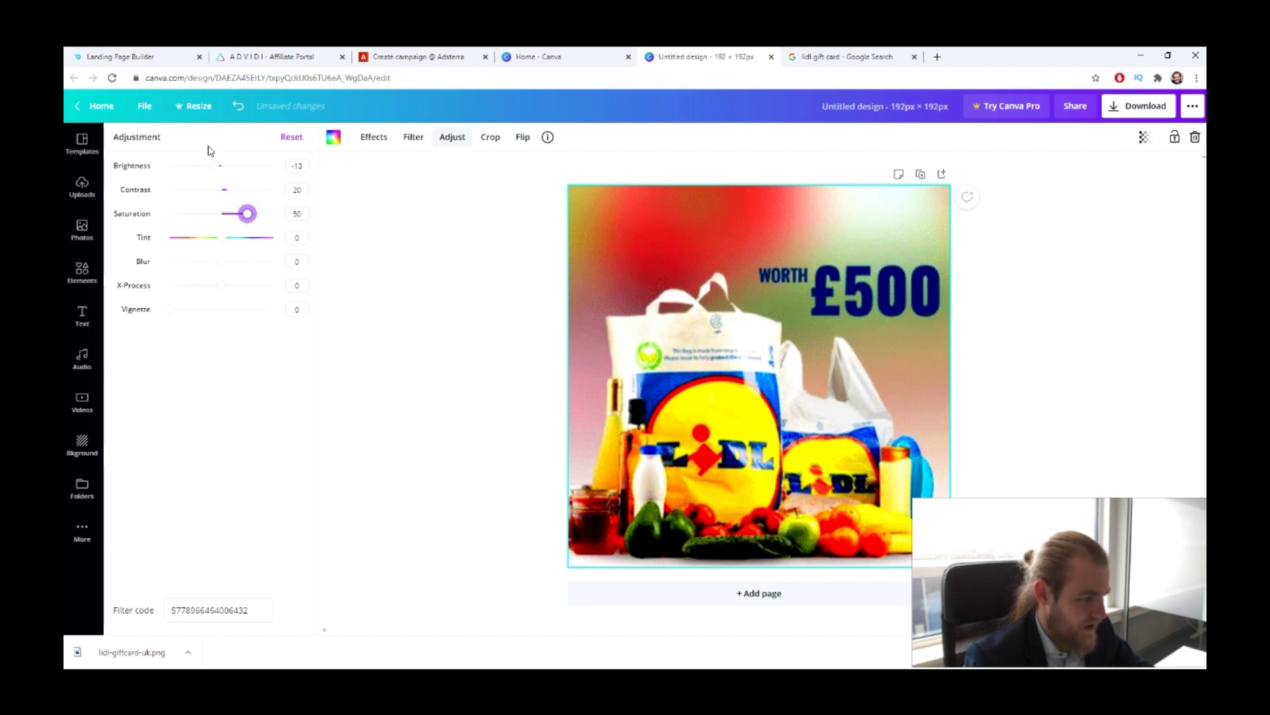
{"action": "left_click_drag", "start_coordinate": [218, 165], "coordinate": [231, 190]}
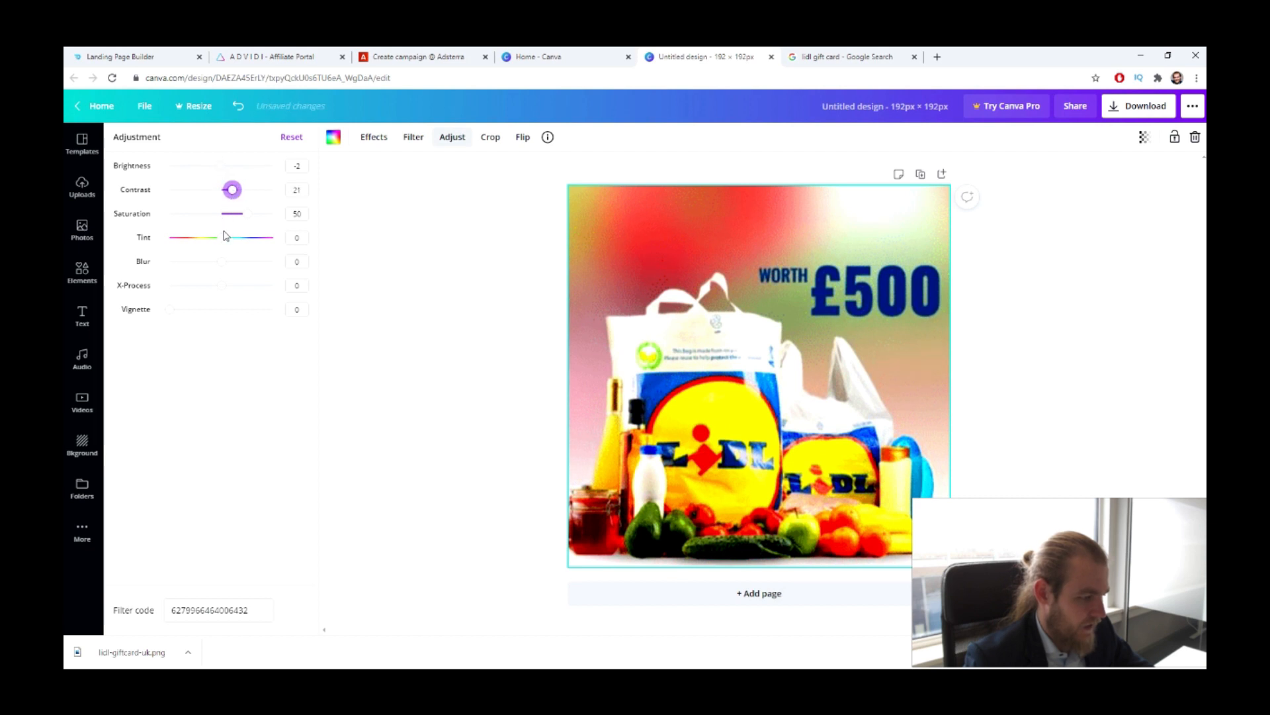
{"action": "left_click_drag", "start_coordinate": [222, 261], "coordinate": [214, 263]}
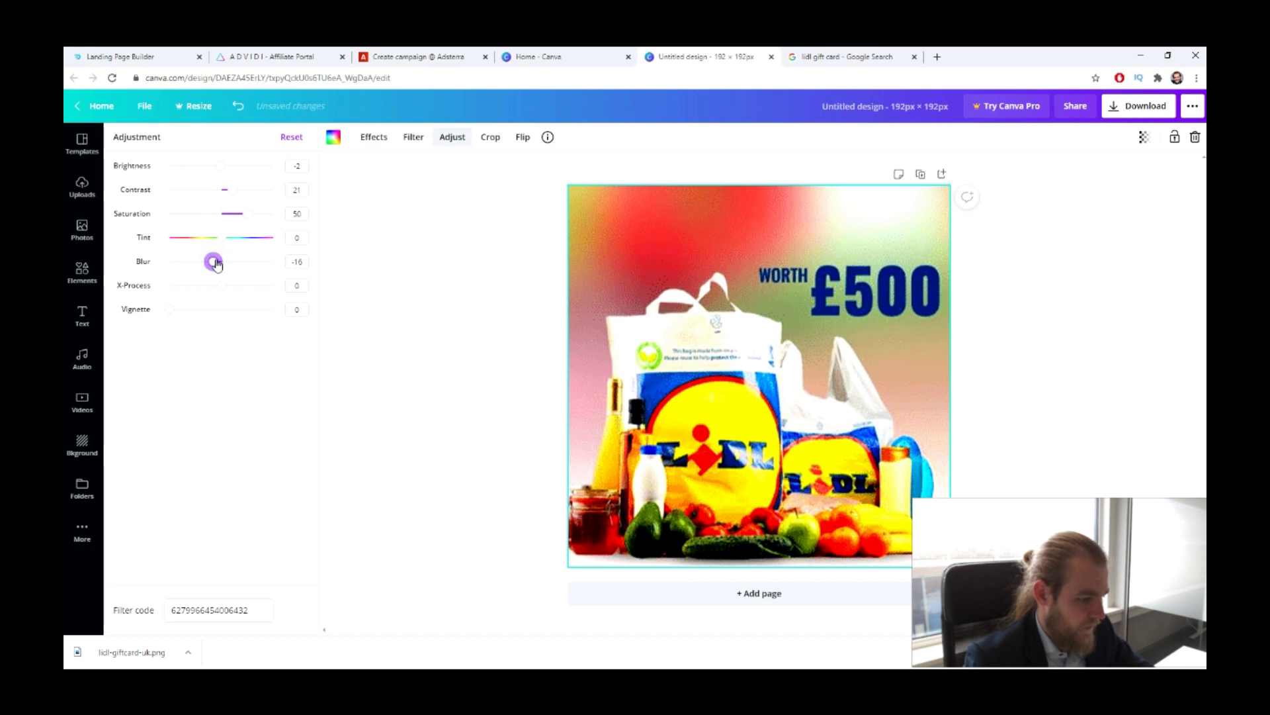
{"action": "left_click", "coordinate": [408, 409]}
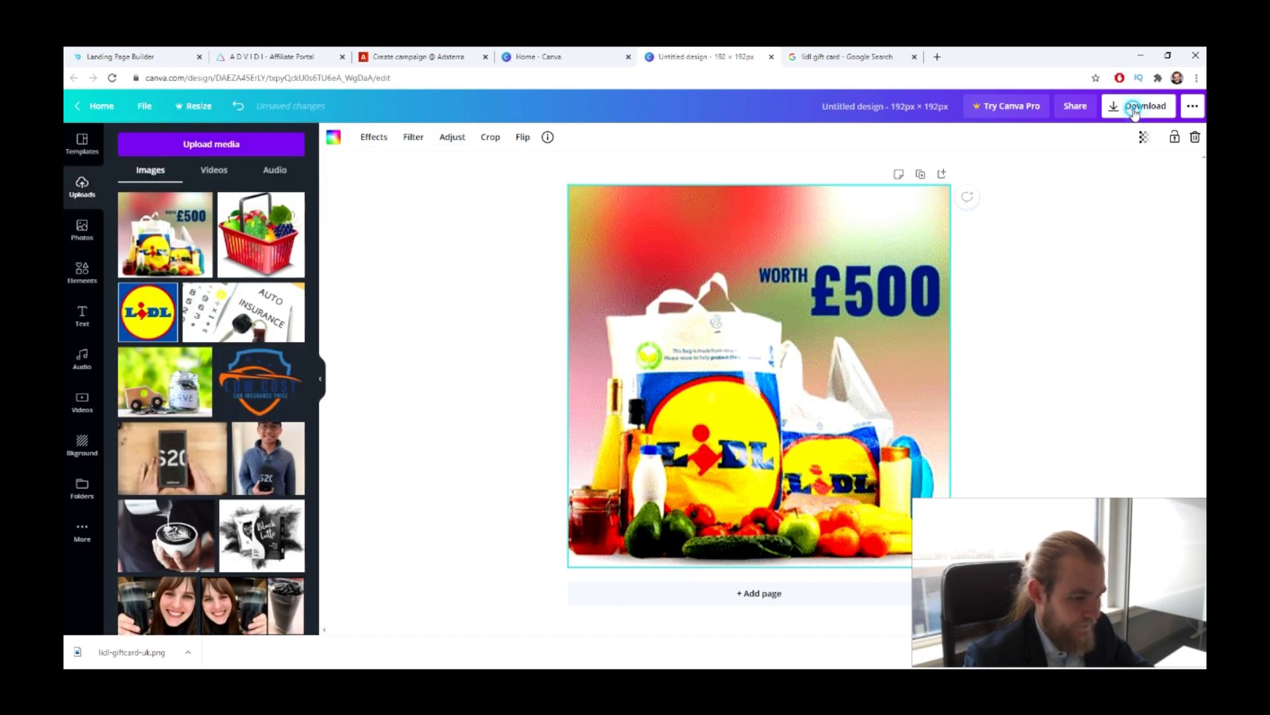
{"action": "left_click", "coordinate": [1134, 109]}
{"action": "left_click", "coordinate": [1125, 309]}
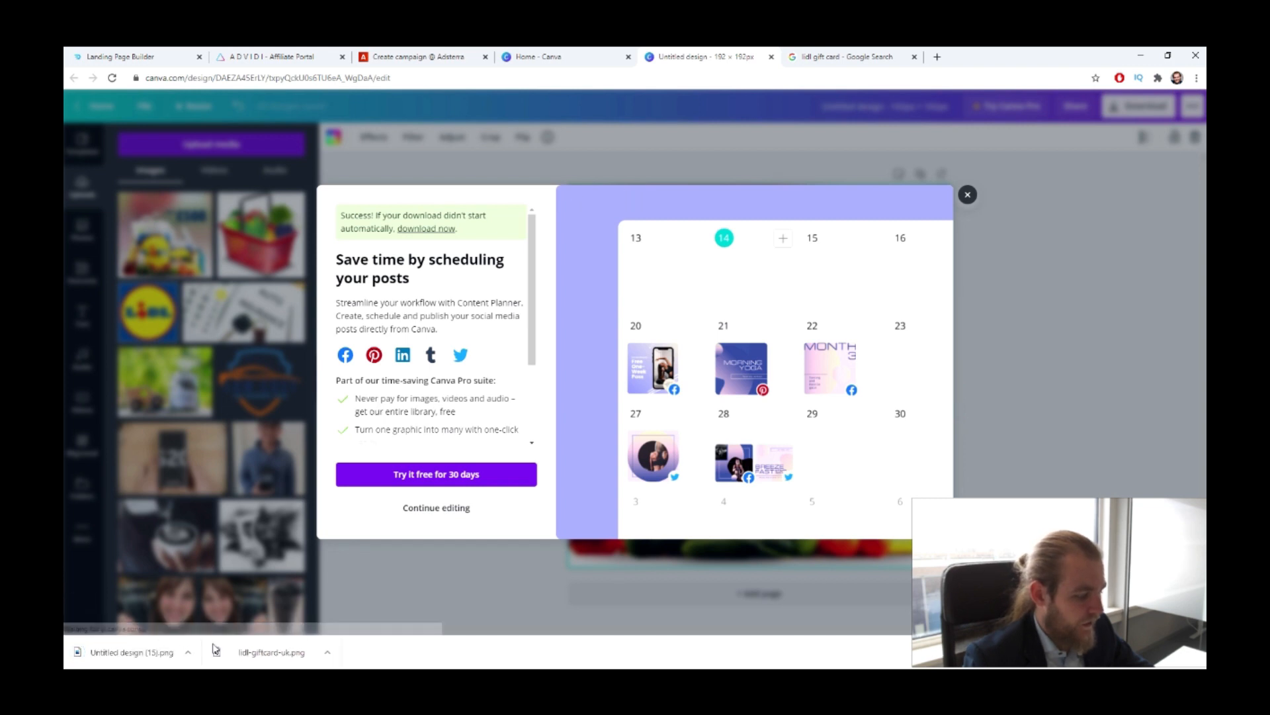
- In the Adsterra campaign, upload Untitled design (15) as the creative's second 192 x 192 image and accept the full crop
{"action": "left_click", "coordinate": [399, 53]}
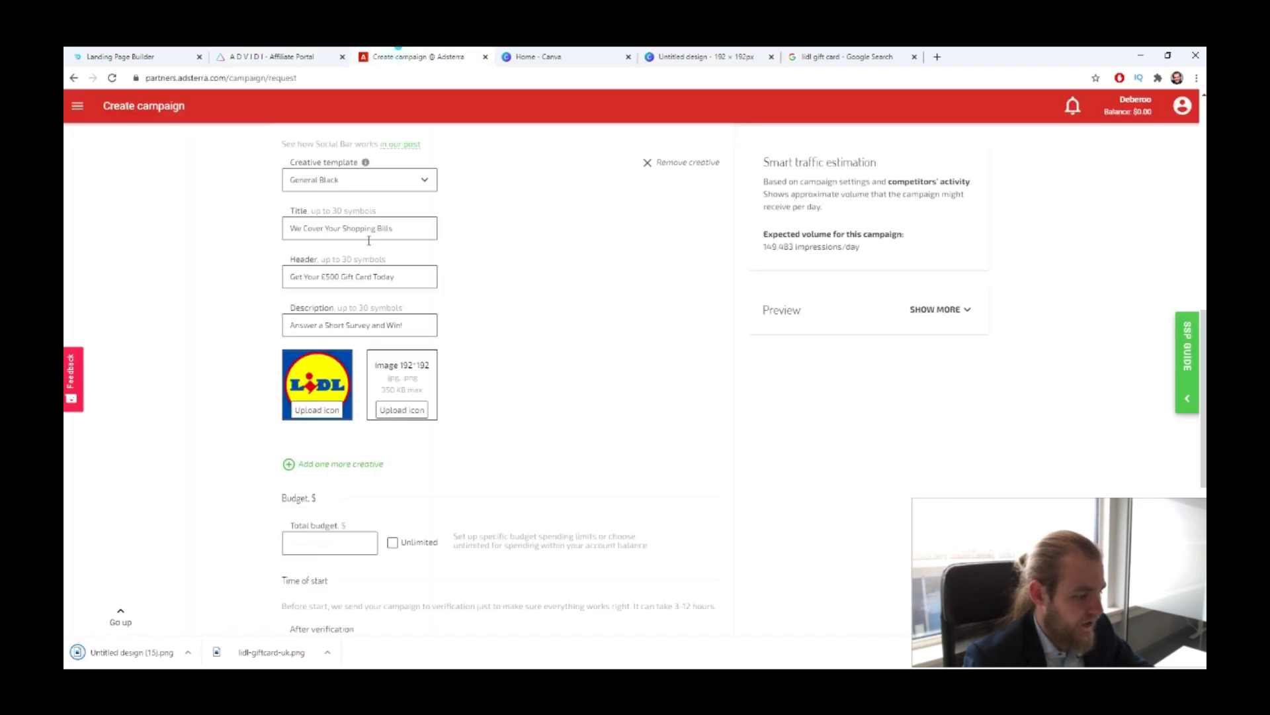
{"action": "left_click", "coordinate": [386, 412]}
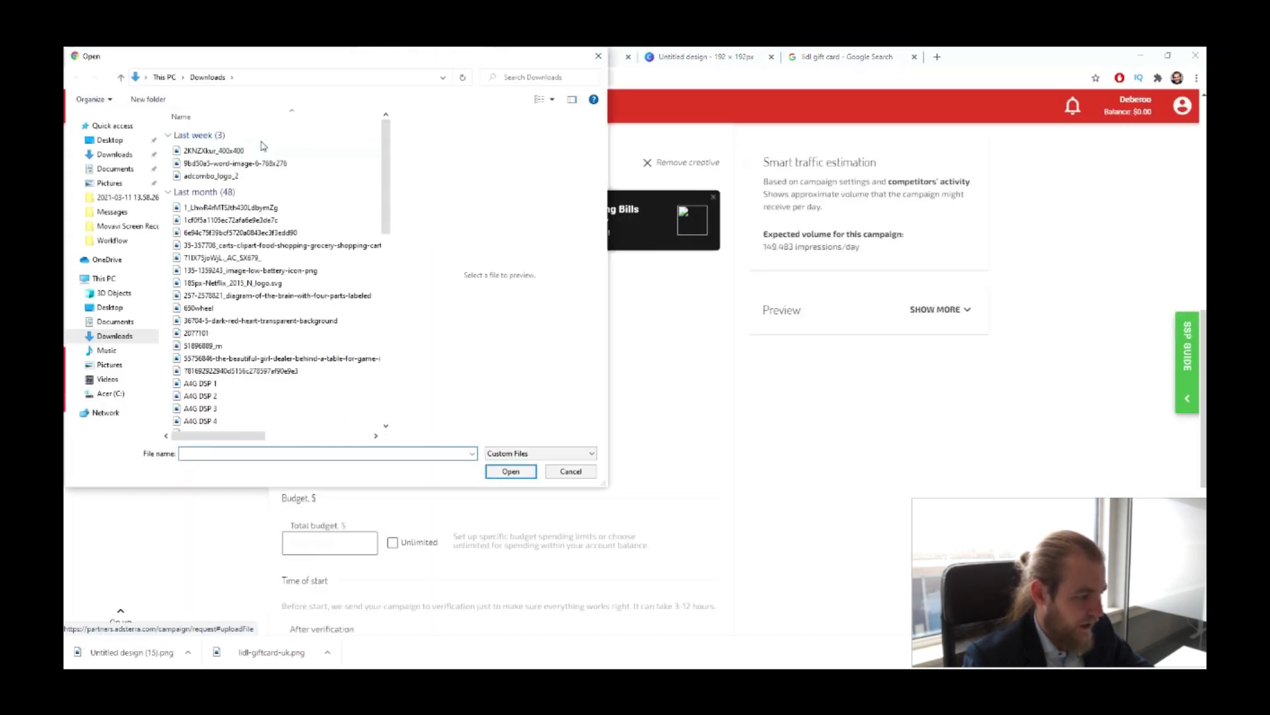
{"action": "left_click", "coordinate": [262, 189]}
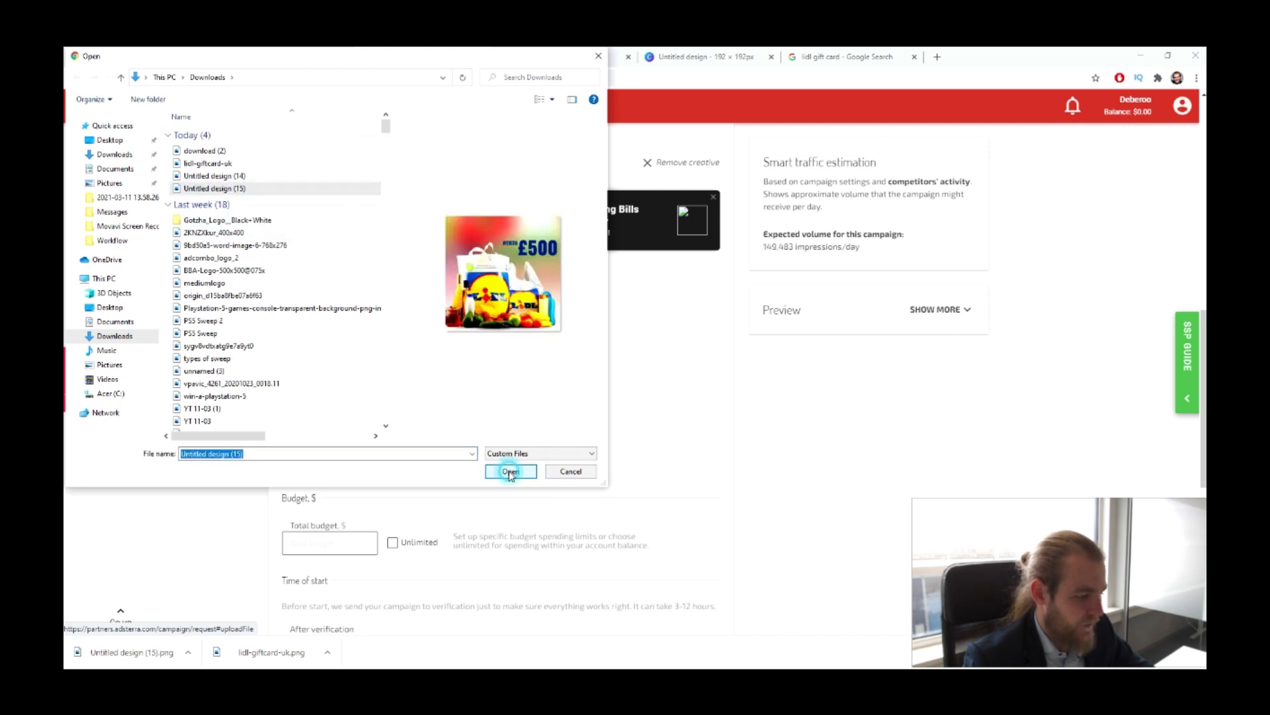
{"action": "left_click", "coordinate": [510, 471]}
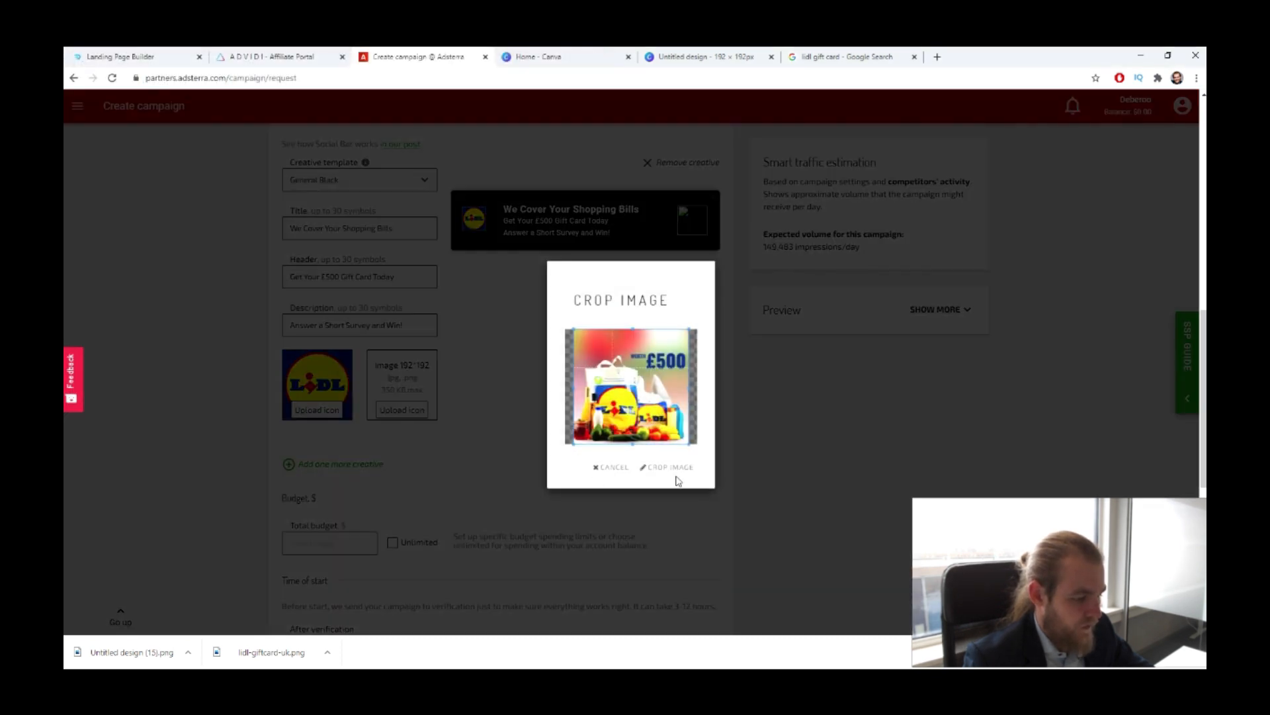
{"action": "left_click", "coordinate": [672, 467]}
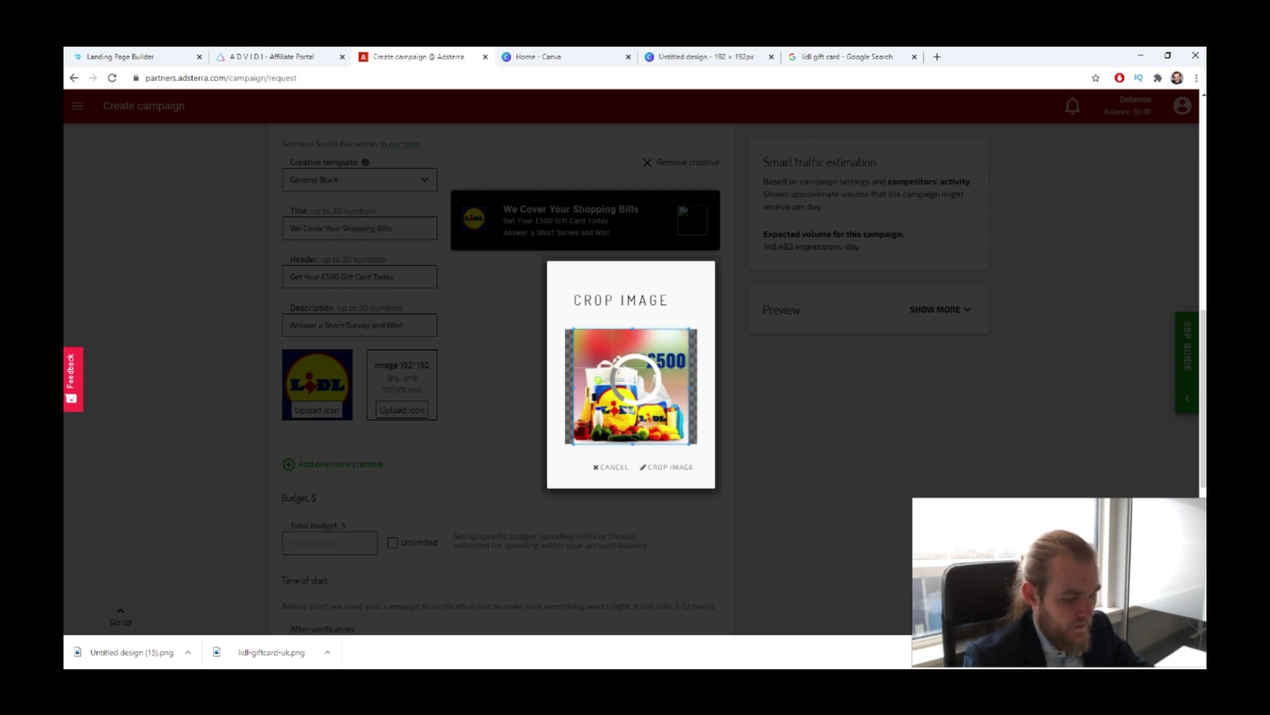
{"action": "left_click", "coordinate": [1195, 652]}
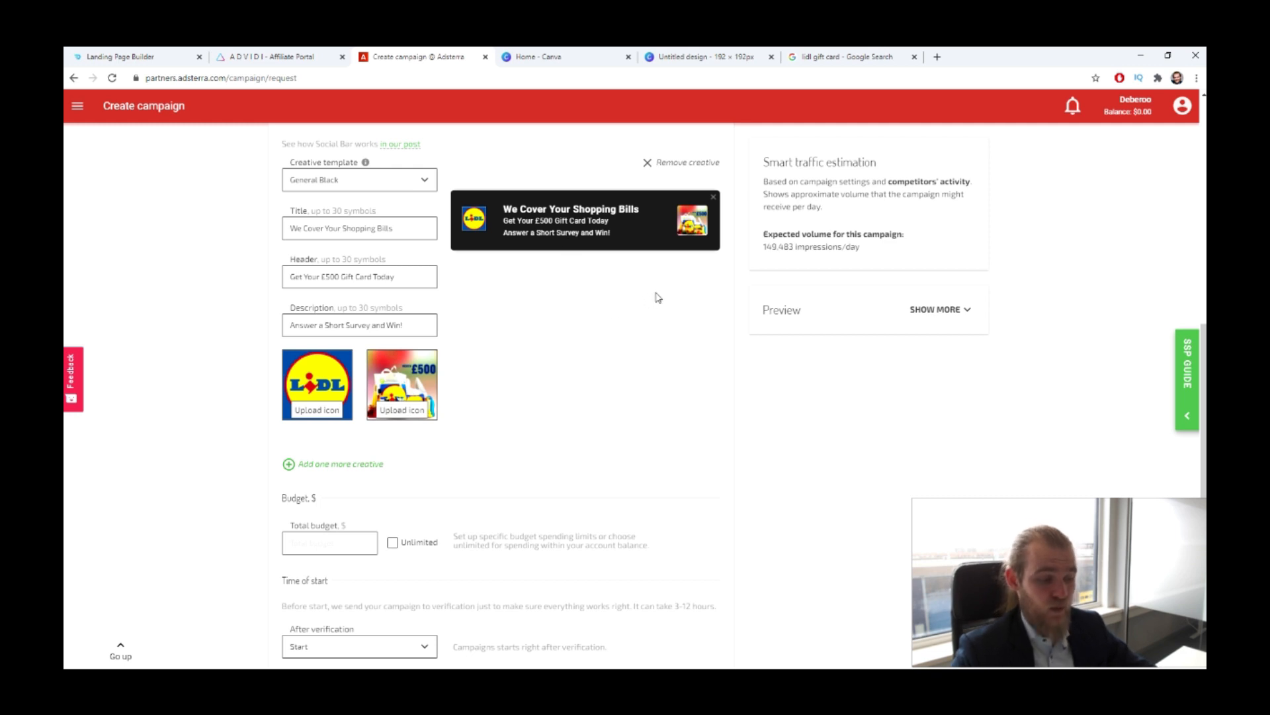
- In the Canva design, enlarge the Lidl picture inside its frame and shift it so the bags and "Worth £500" fill the page
{"action": "left_click", "coordinate": [745, 55]}
{"action": "left_click", "coordinate": [967, 211]}
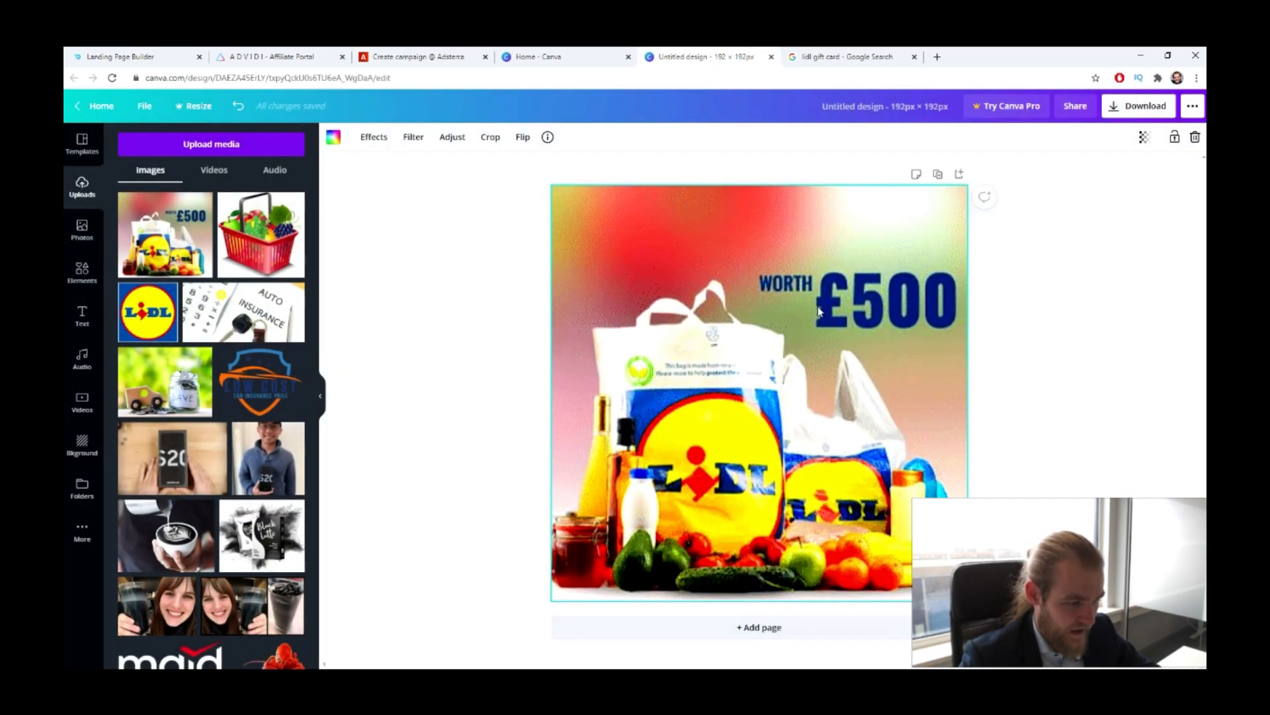
{"action": "left_click", "coordinate": [632, 249]}
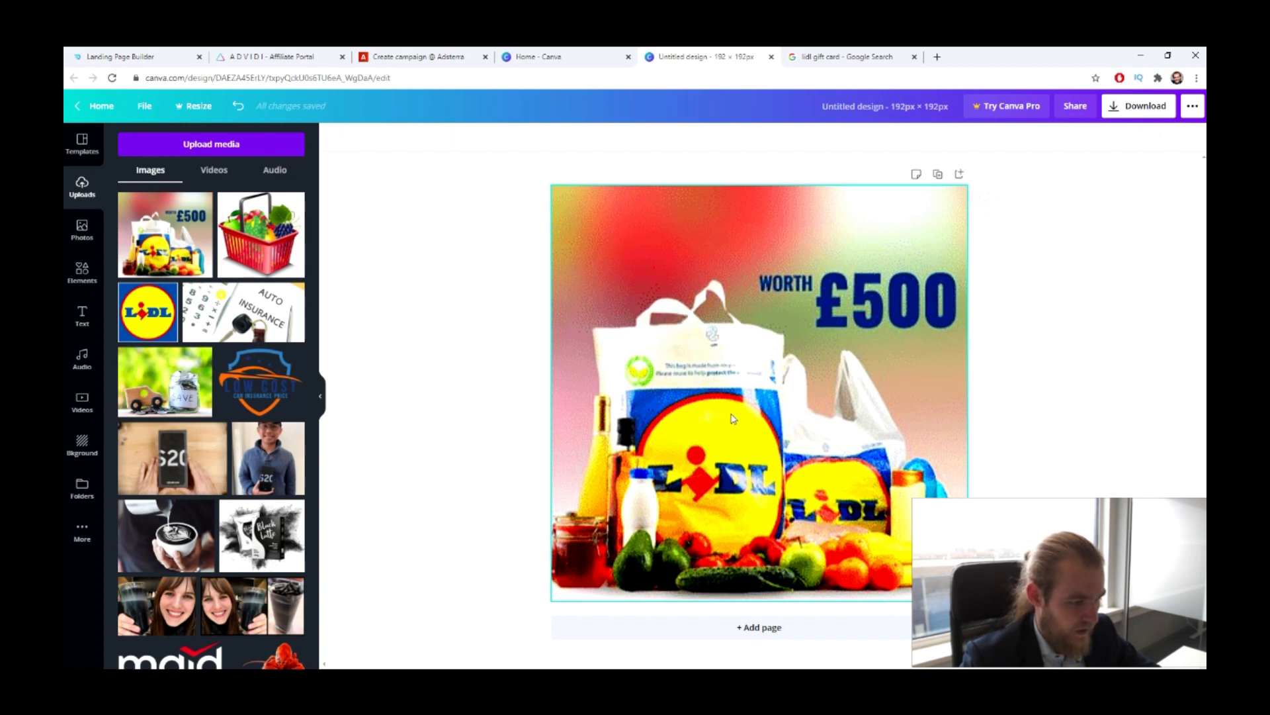
{"action": "left_click_drag", "start_coordinate": [723, 378], "coordinate": [762, 461]}
{"action": "double_click", "coordinate": [778, 450]}
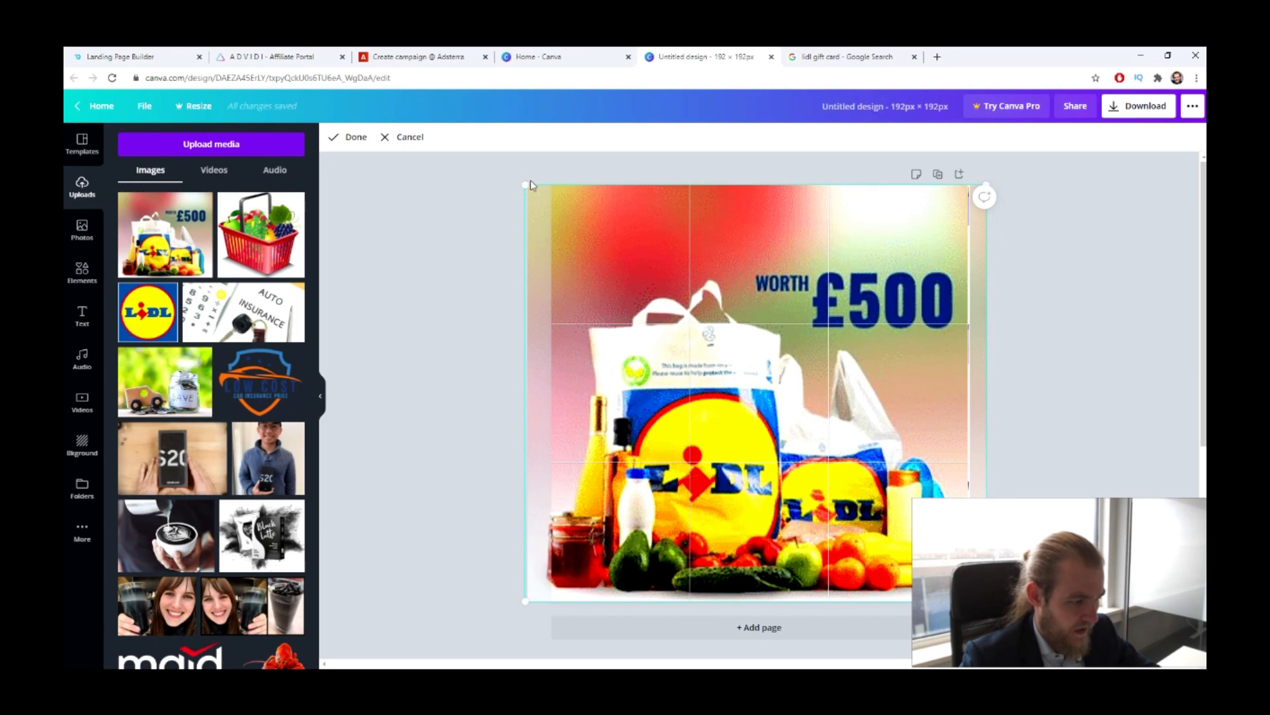
{"action": "left_click_drag", "start_coordinate": [521, 187], "coordinate": [363, 135]}
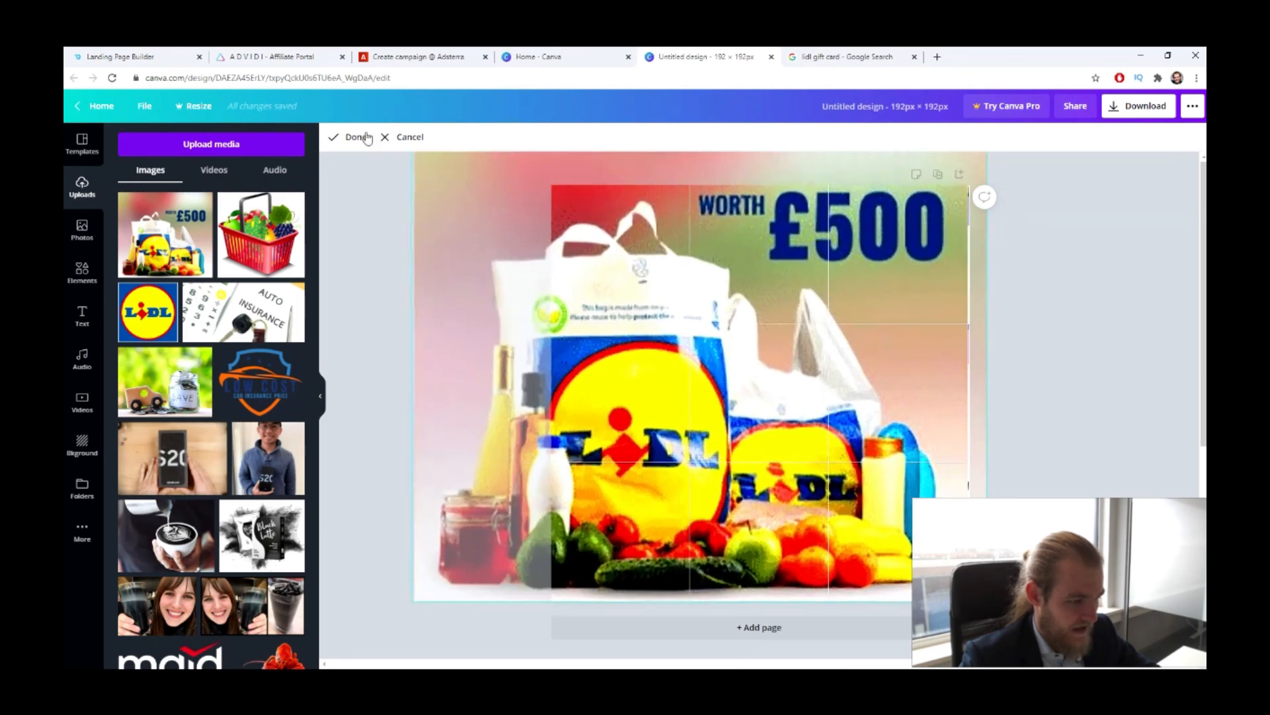
{"action": "left_click_drag", "start_coordinate": [800, 314], "coordinate": [851, 335]}
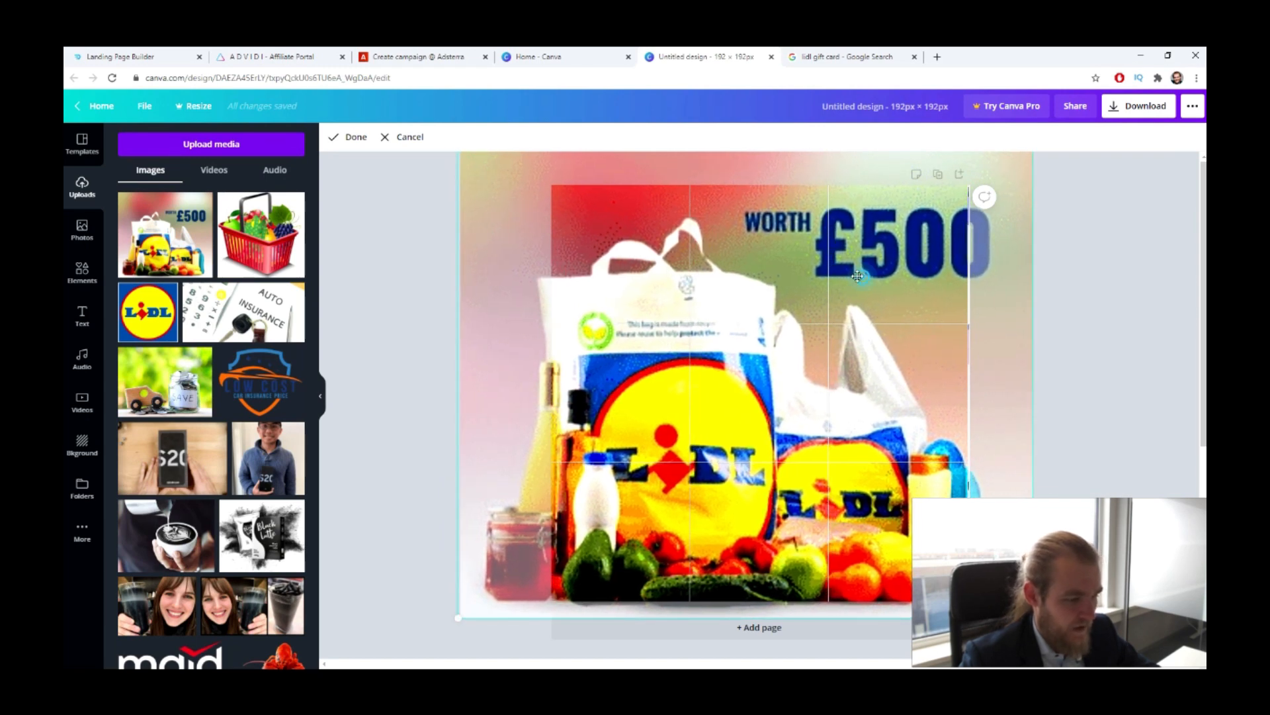
{"action": "left_click_drag", "start_coordinate": [857, 278], "coordinate": [818, 277]}
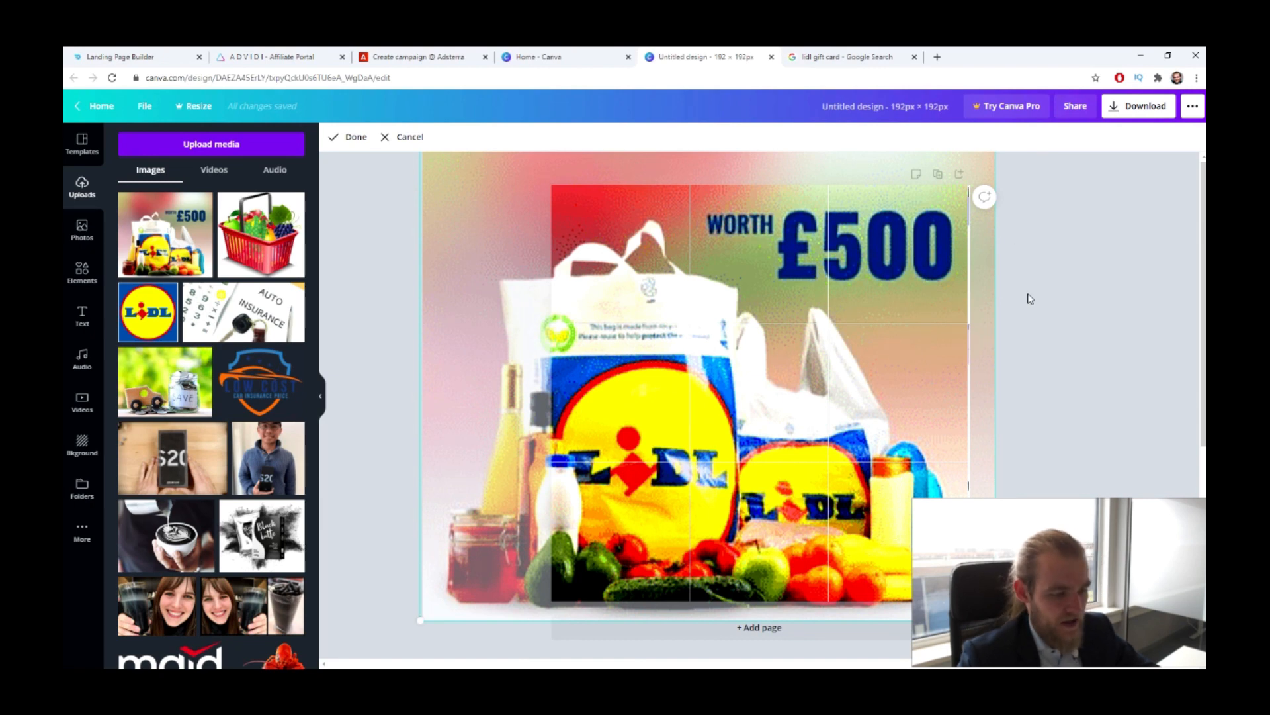
{"action": "left_click", "coordinate": [1081, 358]}
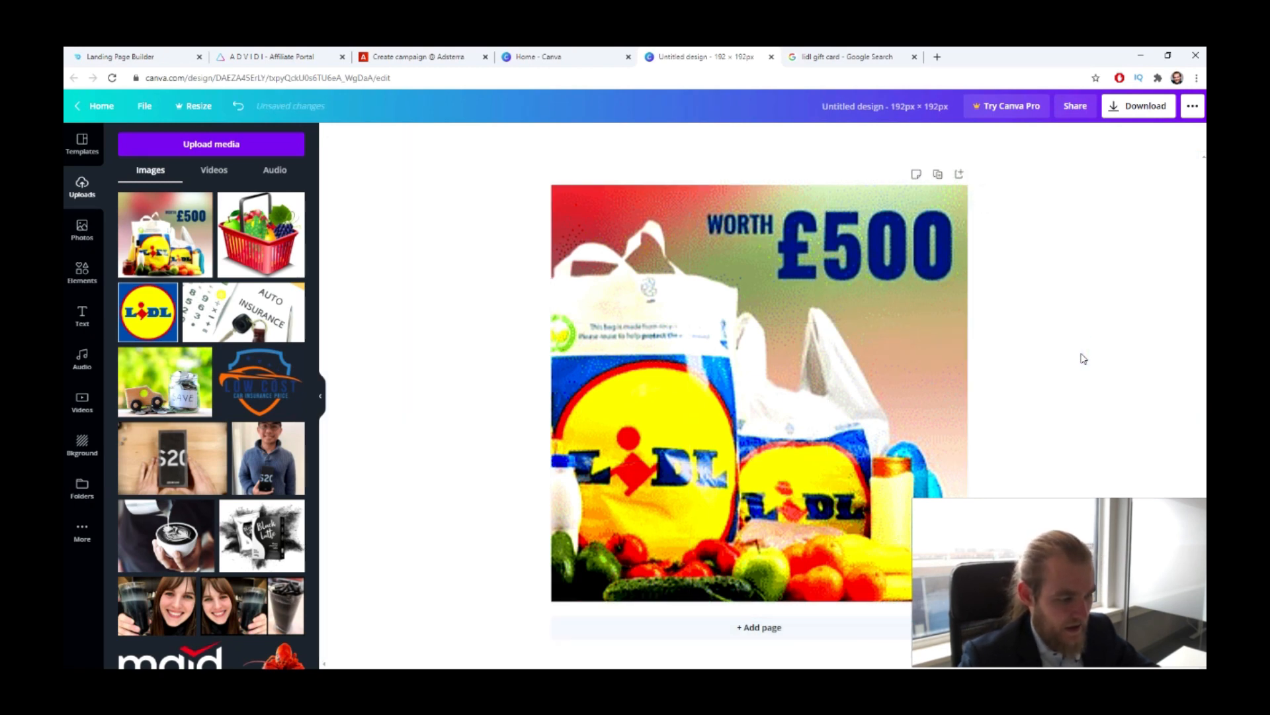
{"action": "left_click", "coordinate": [1106, 332]}
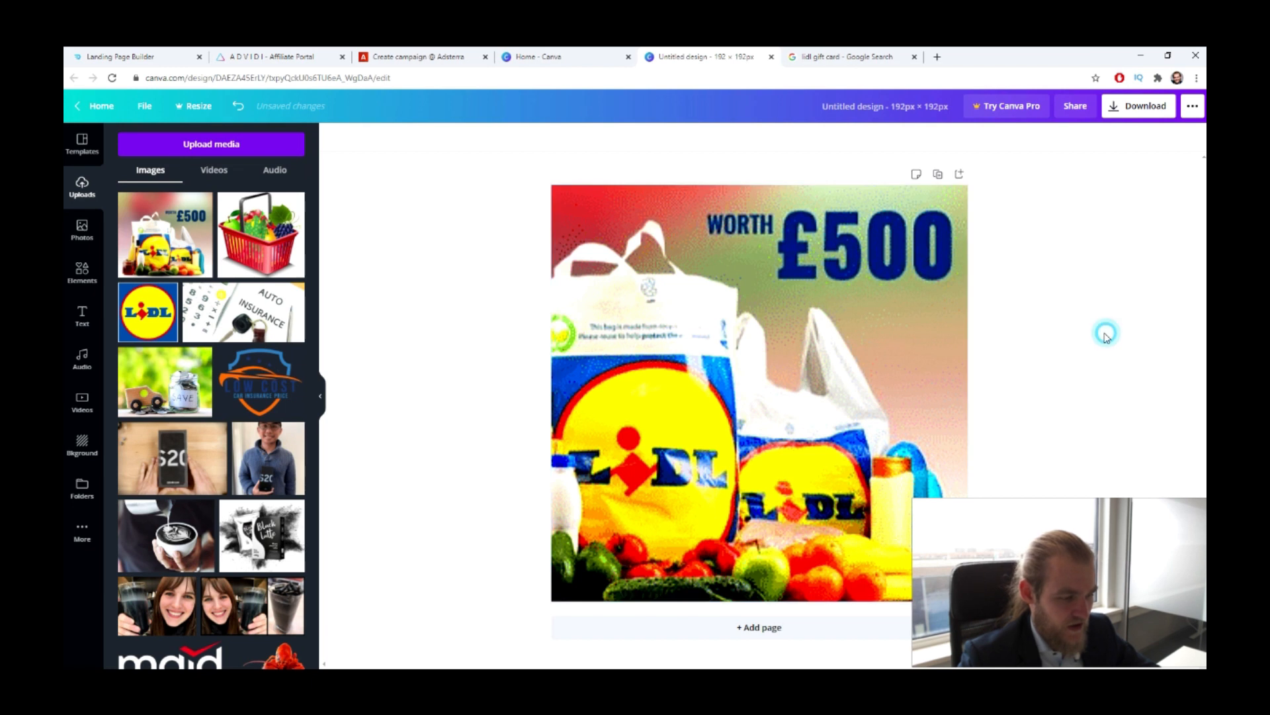
{"action": "left_click", "coordinate": [771, 56]}
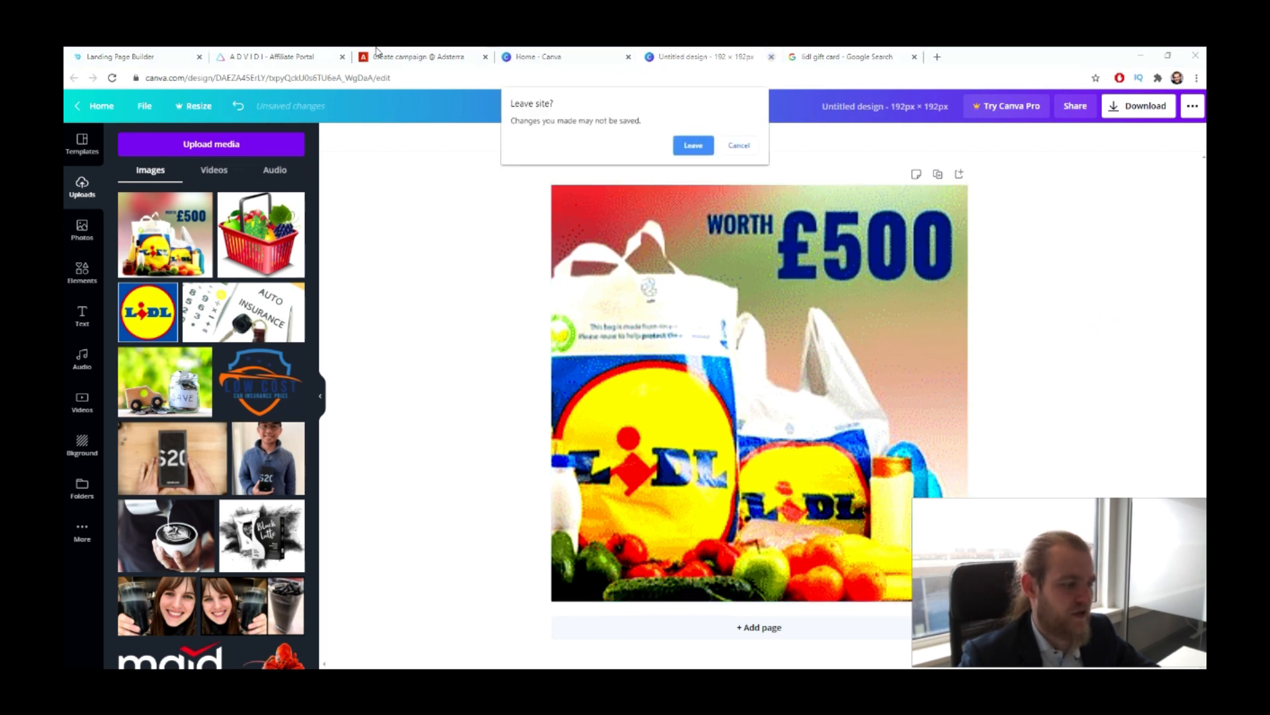
{"action": "left_click", "coordinate": [739, 145]}
- Back in the Adsterra campaign, add another blank creative below the Lidl one and remove it again
{"action": "left_click", "coordinate": [416, 56]}
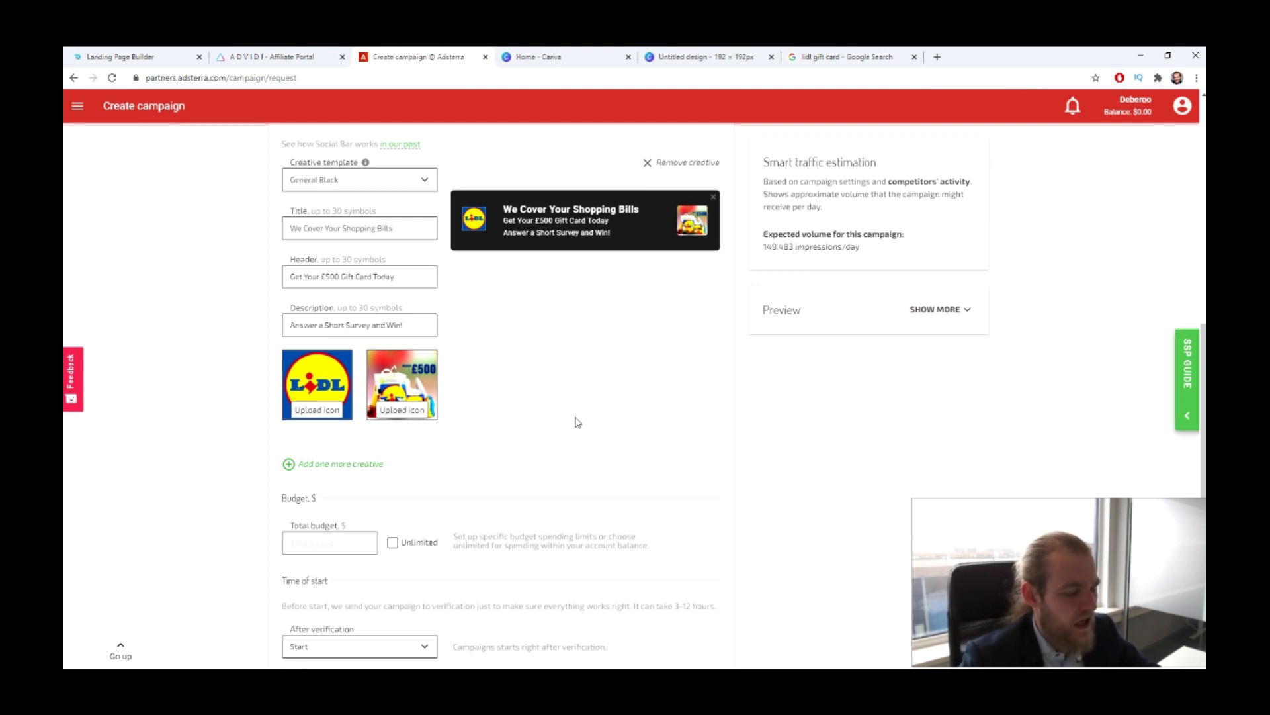
{"action": "scroll", "coordinate": [577, 422], "scroll_direction": "down", "scroll_amount": 2}
{"action": "scroll", "coordinate": [582, 315], "scroll_direction": "up", "scroll_amount": 3}
{"action": "scroll", "coordinate": [654, 299], "scroll_direction": "down", "scroll_amount": 3}
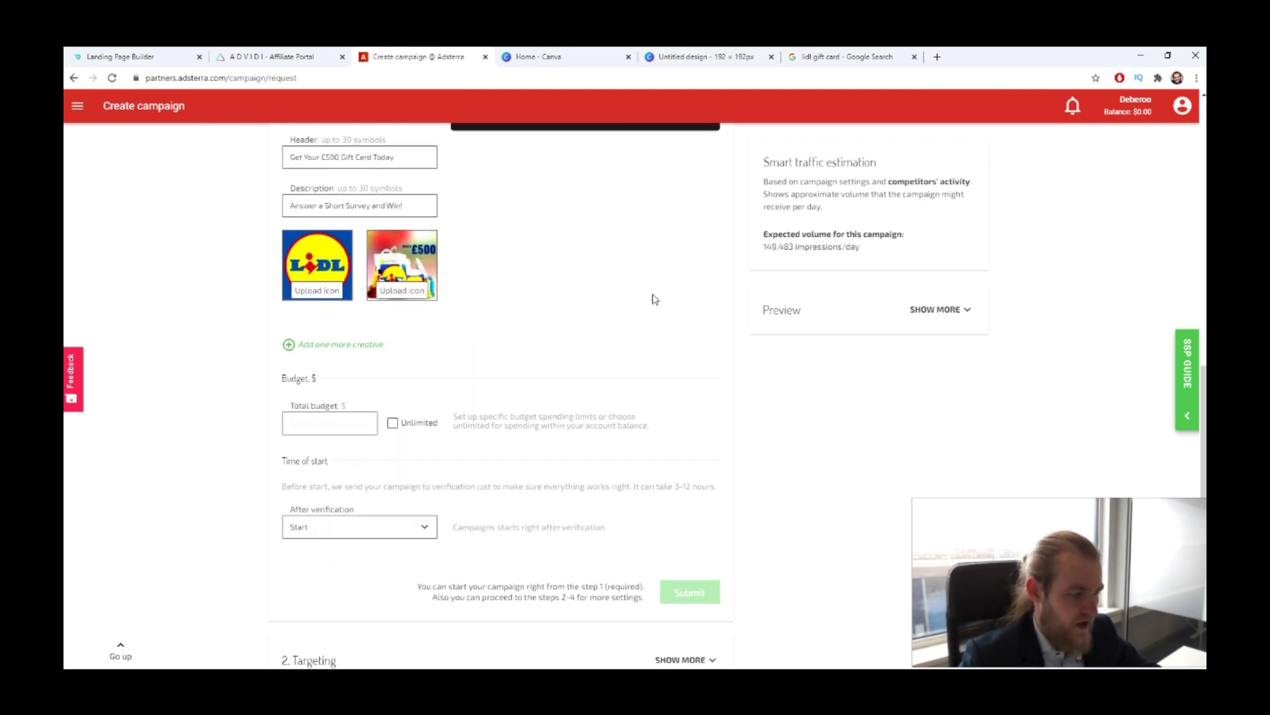
{"action": "scroll", "coordinate": [653, 299], "scroll_direction": "up", "scroll_amount": 6}
{"action": "scroll", "coordinate": [570, 292], "scroll_direction": "down", "scroll_amount": 7}
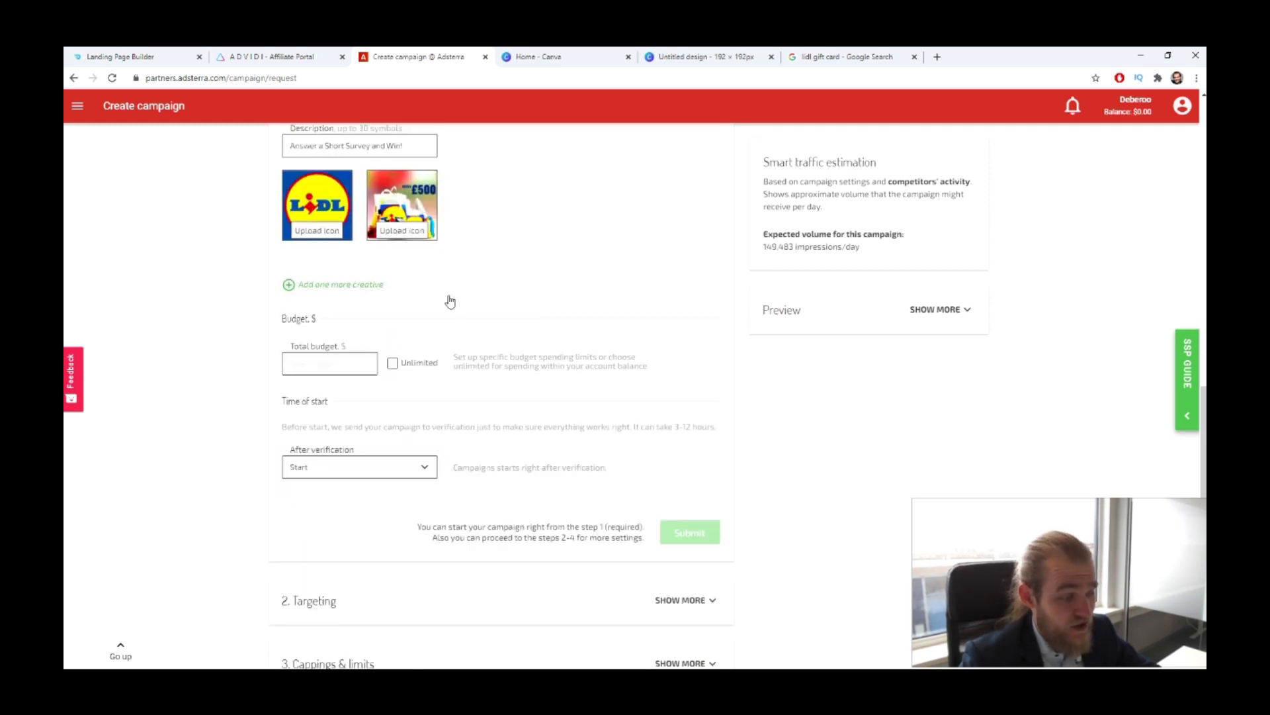
{"action": "left_click", "coordinate": [368, 285]}
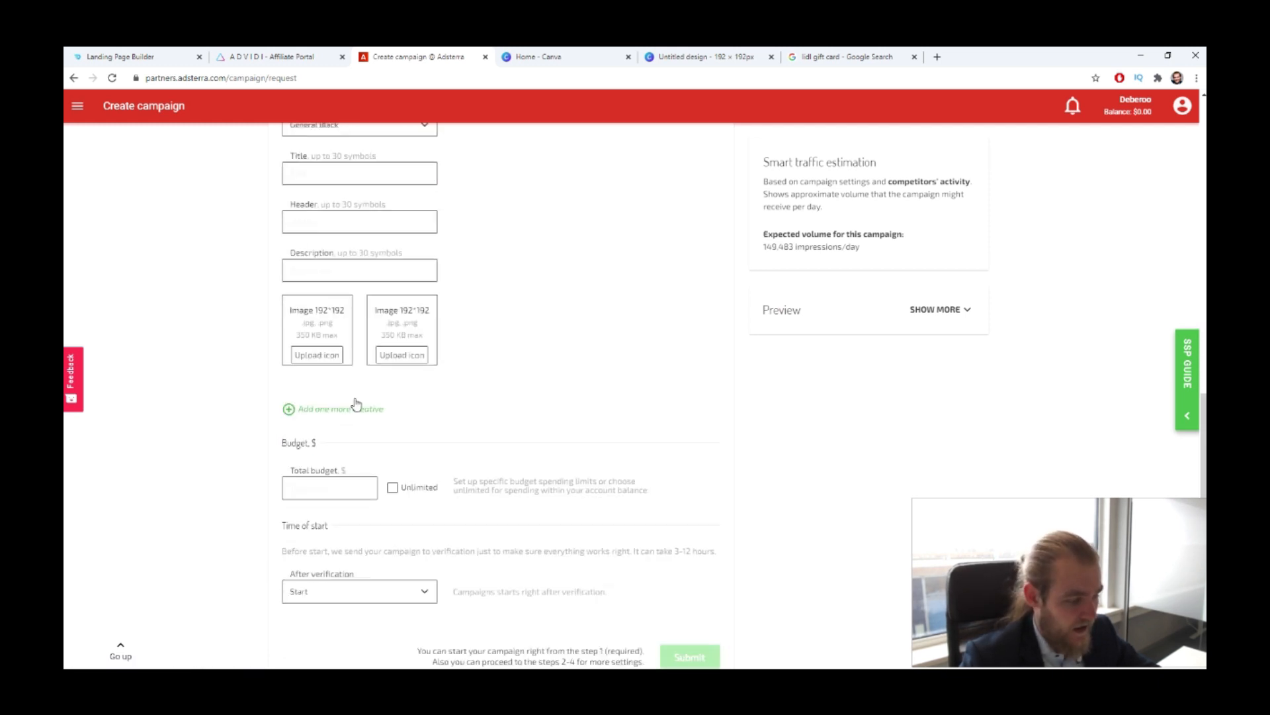
{"action": "left_click", "coordinate": [355, 405]}
{"action": "scroll", "coordinate": [550, 344], "scroll_direction": "down", "scroll_amount": 2}
{"action": "scroll", "coordinate": [661, 272], "scroll_direction": "down", "scroll_amount": 2}
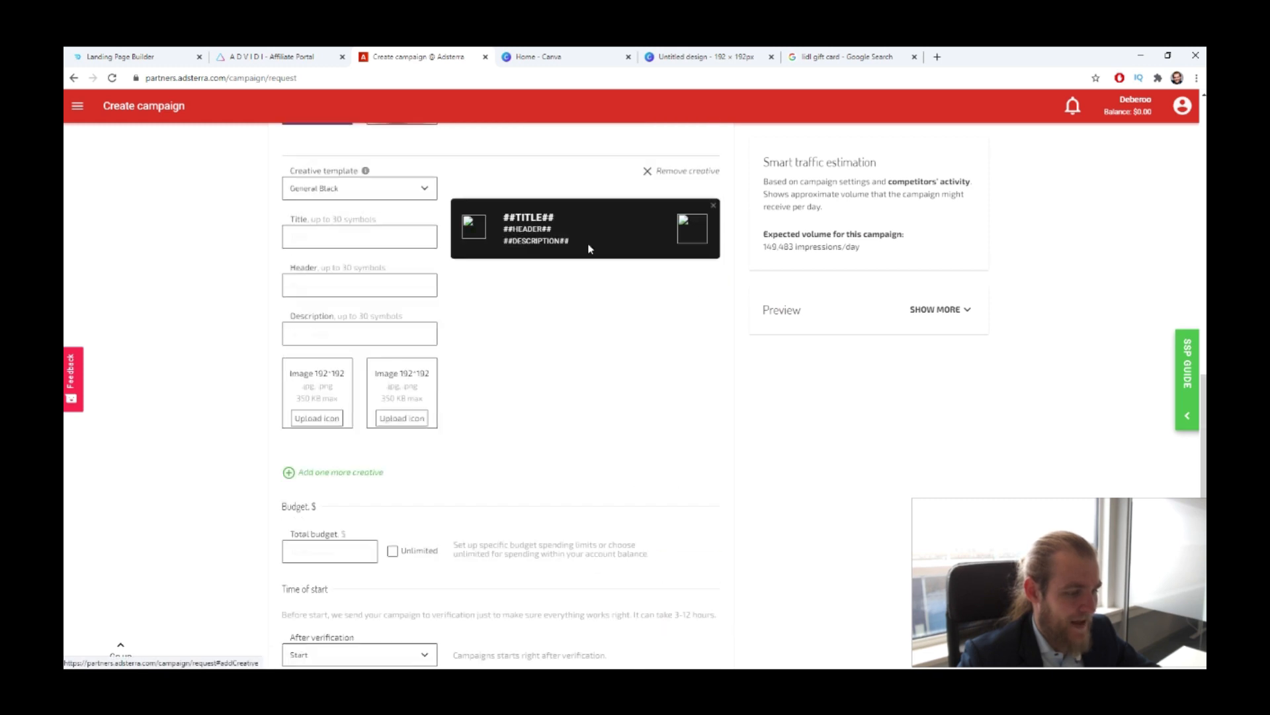
{"action": "scroll", "coordinate": [635, 278], "scroll_direction": "up", "scroll_amount": 2}
{"action": "left_click", "coordinate": [685, 285]}
{"action": "scroll", "coordinate": [562, 331], "scroll_direction": "up", "scroll_amount": 3}
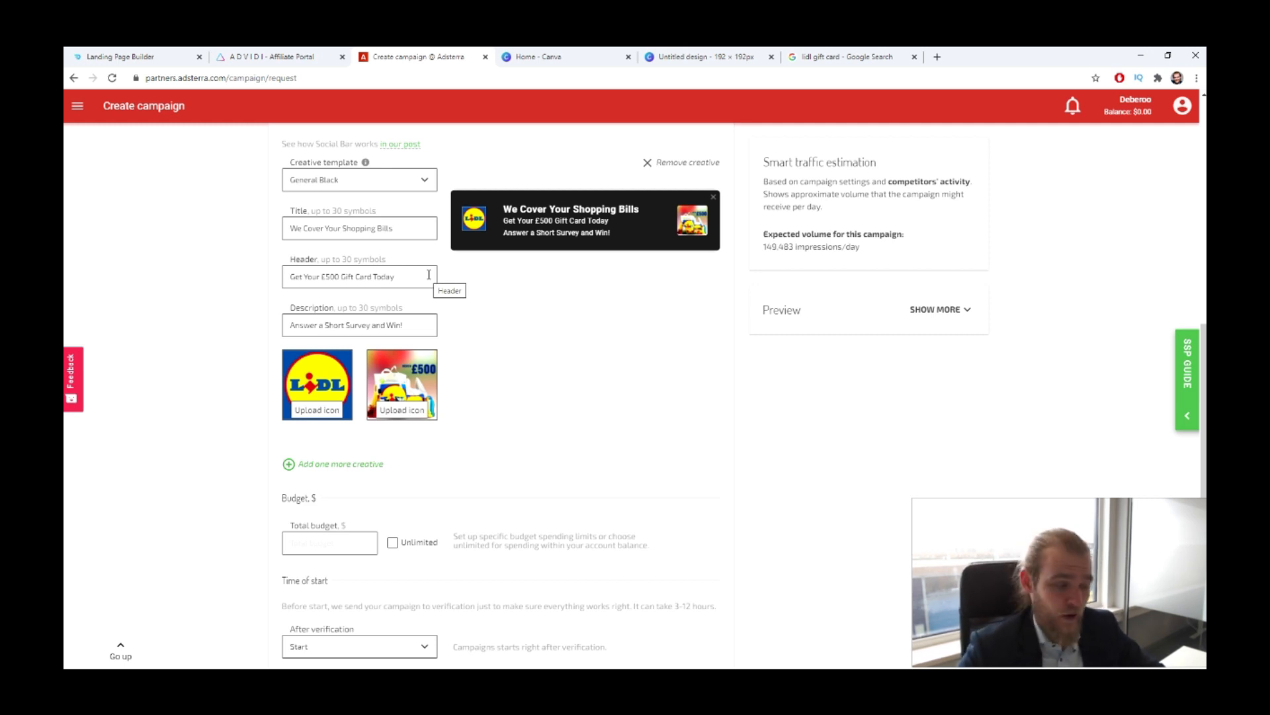
- Set the total budget to Unlimited and the after-verification option to Keep inactive
{"action": "scroll", "coordinate": [288, 308], "scroll_direction": "down", "scroll_amount": 3}
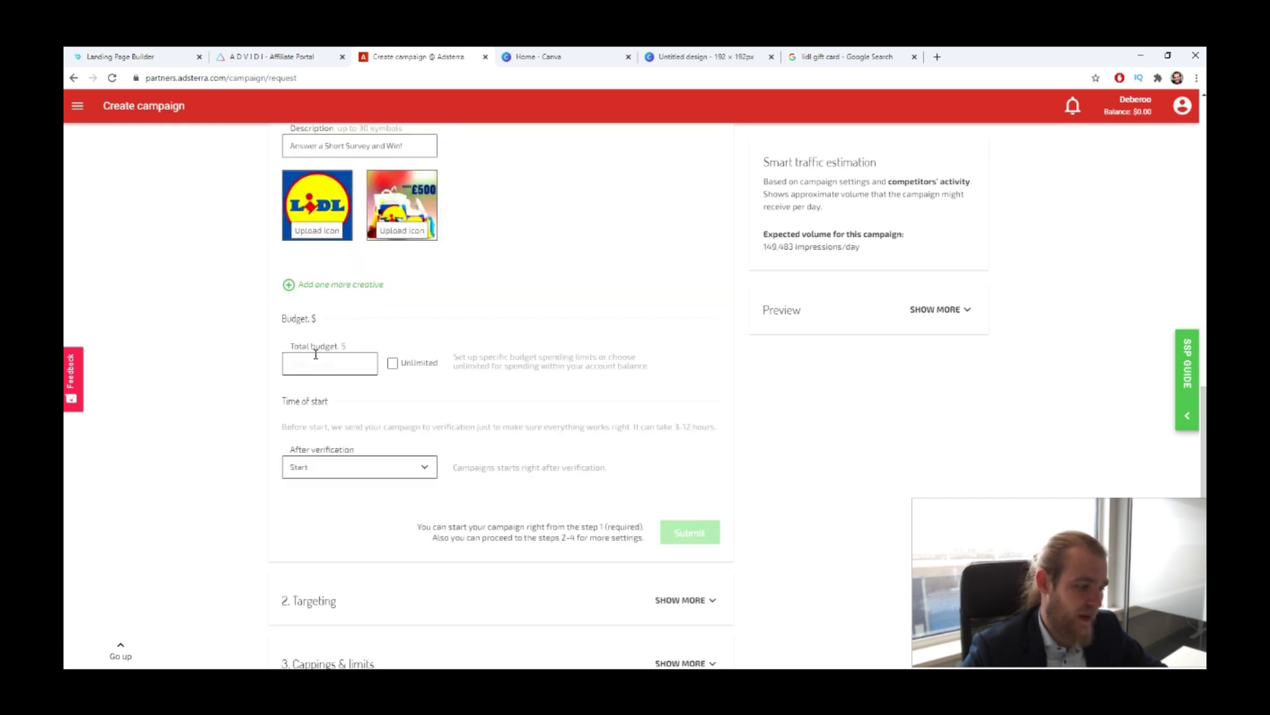
{"action": "scroll", "coordinate": [318, 351], "scroll_direction": "down", "scroll_amount": 1}
{"action": "left_click", "coordinate": [391, 303]}
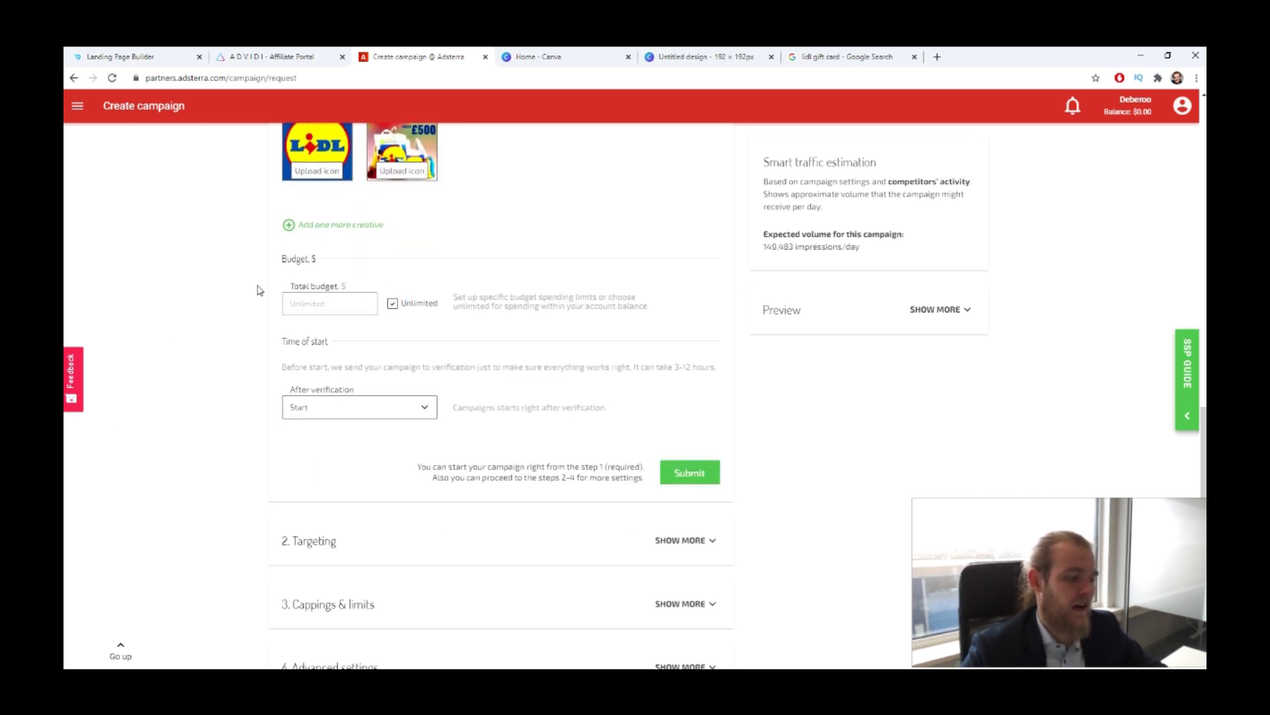
{"action": "scroll", "coordinate": [257, 291], "scroll_direction": "down", "scroll_amount": 1}
{"action": "scroll", "coordinate": [322, 274], "scroll_direction": "down", "scroll_amount": 1}
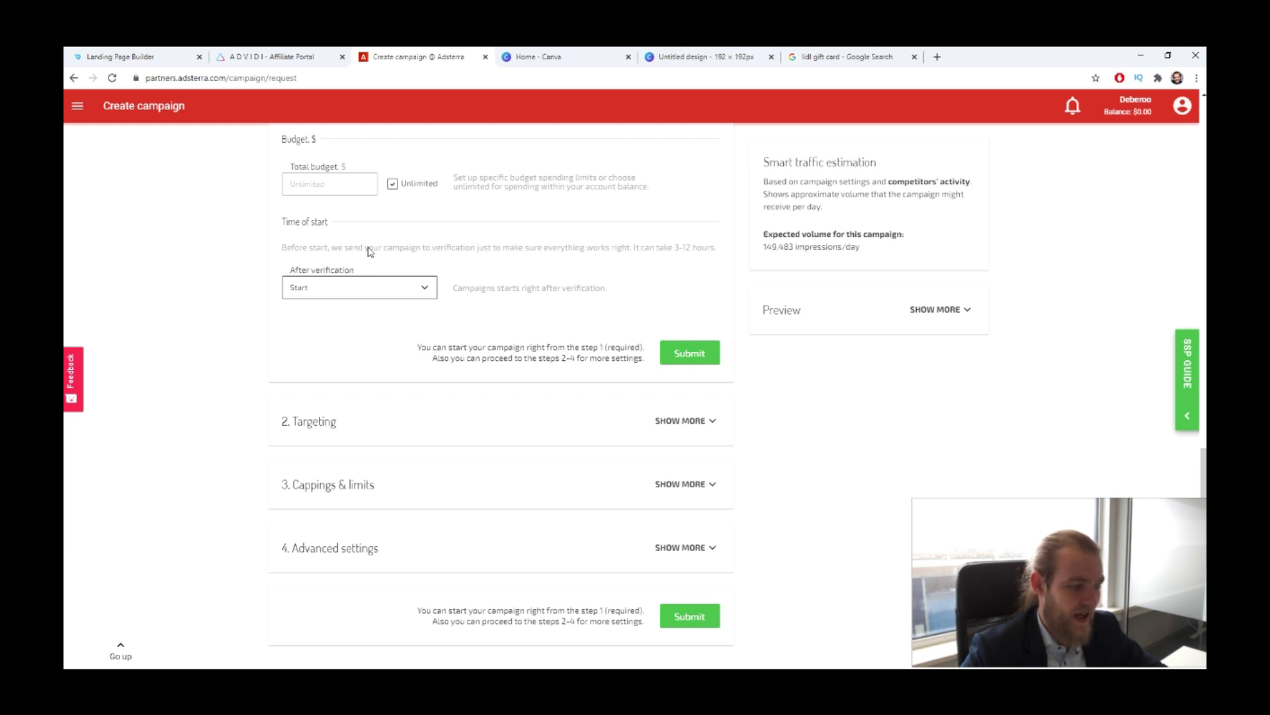
{"action": "left_click", "coordinate": [424, 287]}
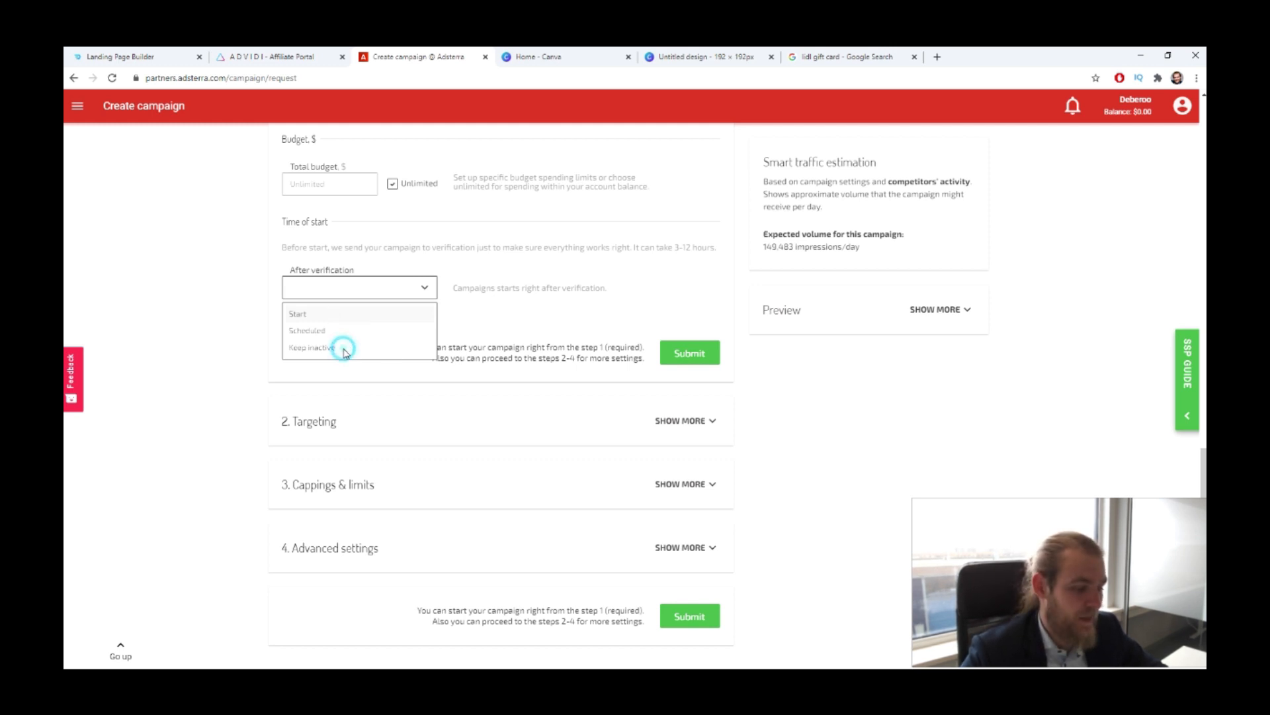
{"action": "left_click", "coordinate": [344, 350]}
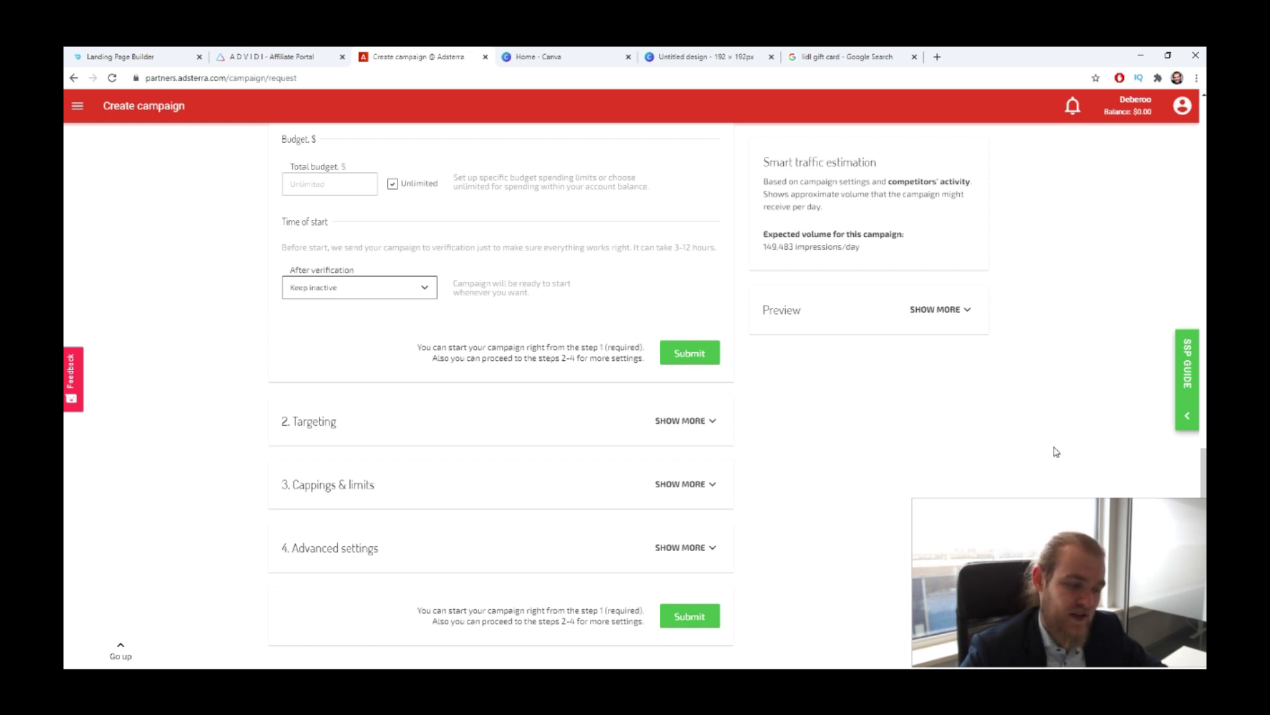
- Expand the Targeting section and choose Language as the targeting type
{"action": "scroll", "coordinate": [841, 424], "scroll_direction": "down", "scroll_amount": 1}
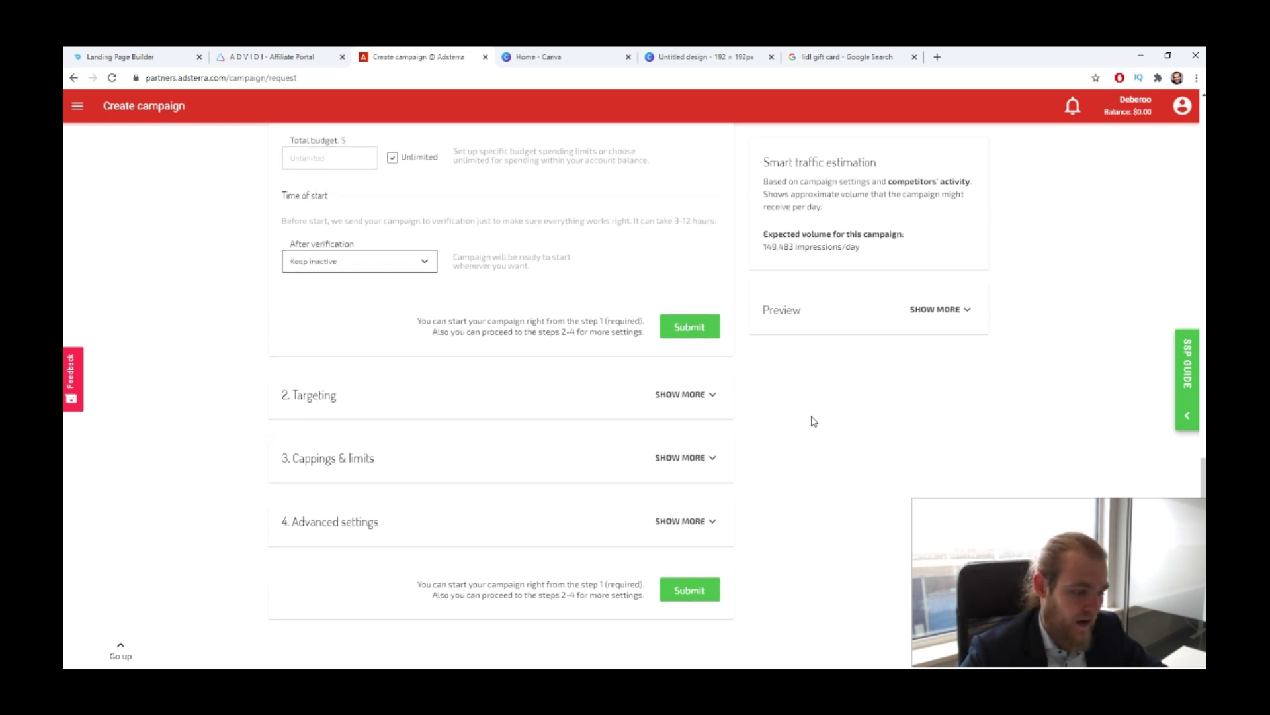
{"action": "left_click", "coordinate": [713, 394]}
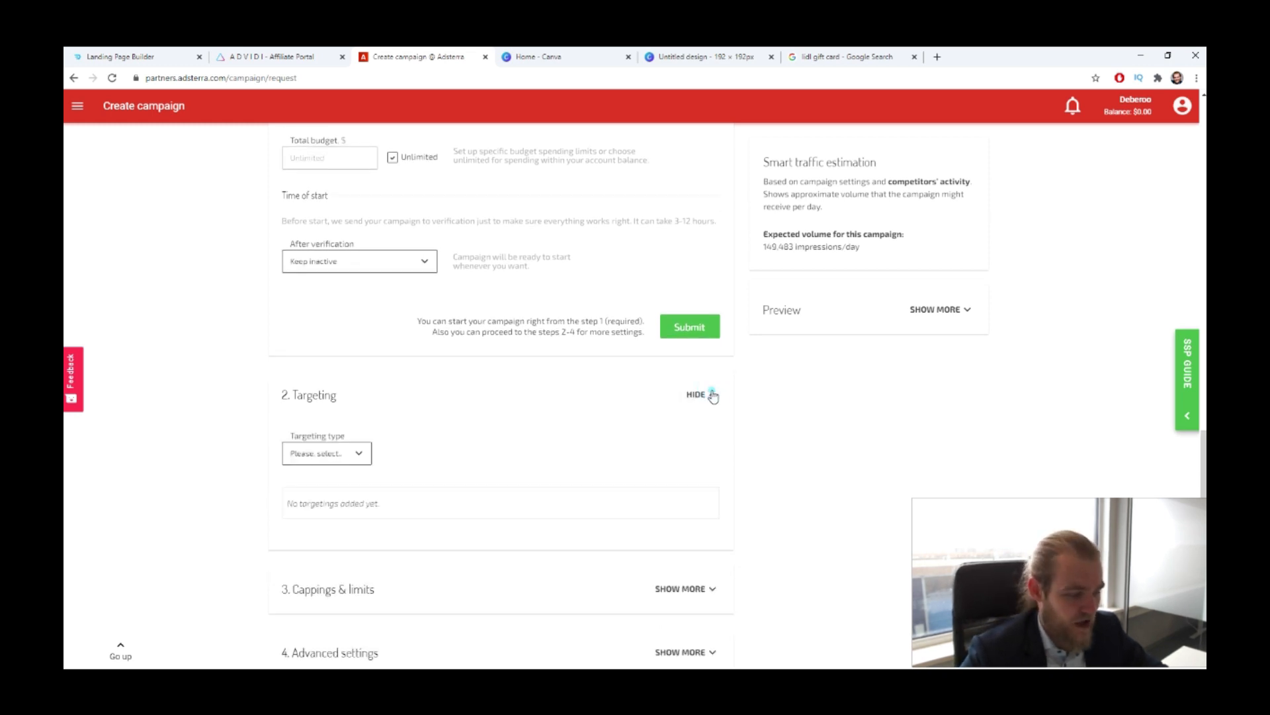
{"action": "left_click", "coordinate": [344, 452]}
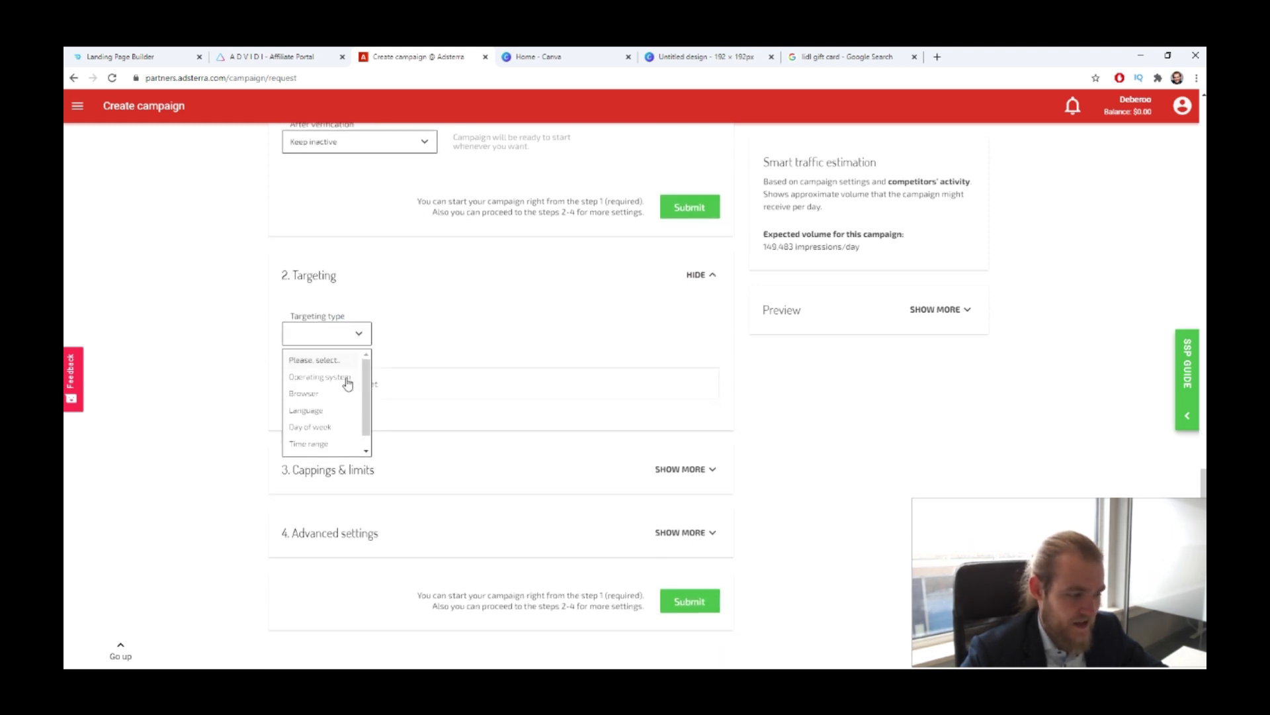
{"action": "scroll", "coordinate": [346, 390], "scroll_direction": "down", "scroll_amount": 3}
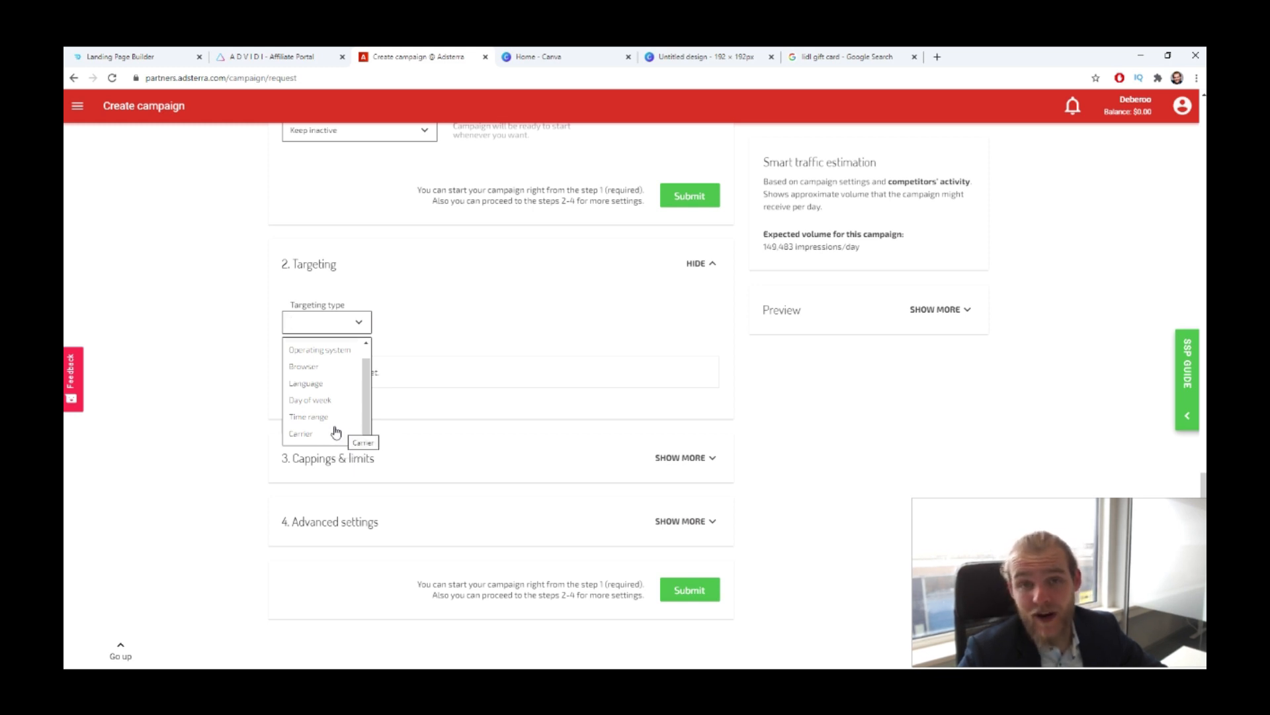
{"action": "left_click", "coordinate": [324, 384]}
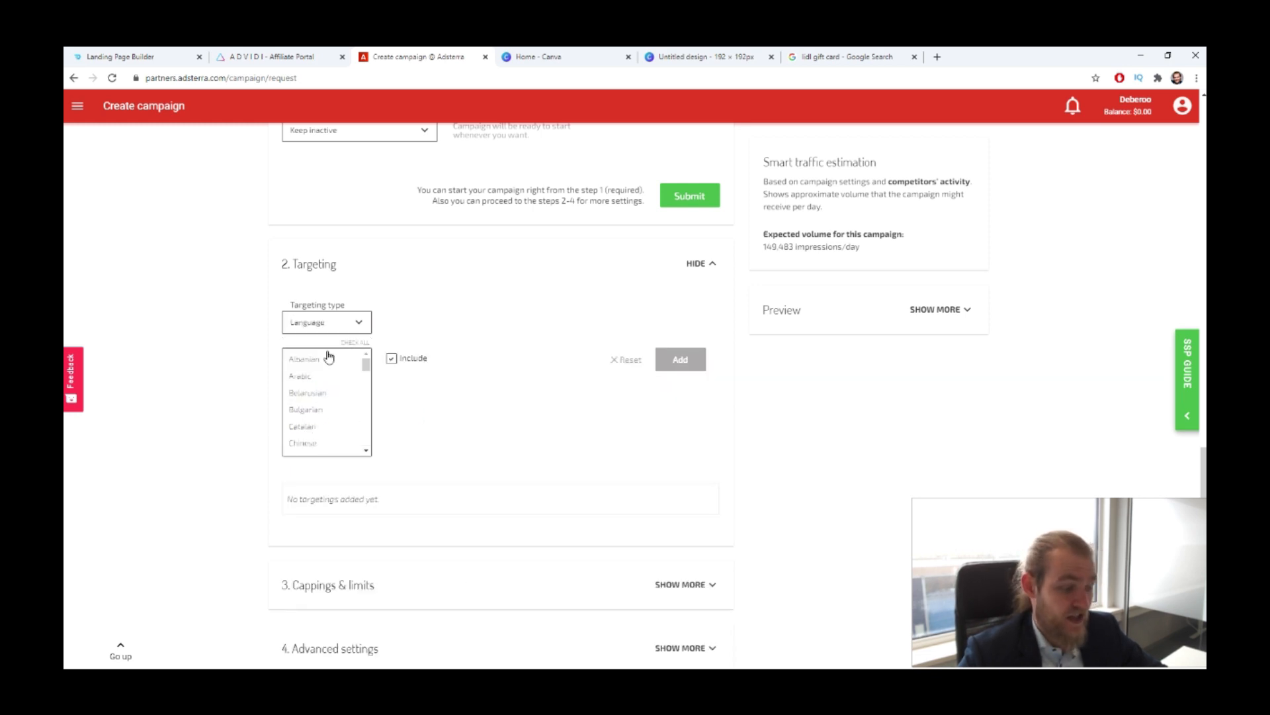
{"action": "left_click", "coordinate": [351, 322]}
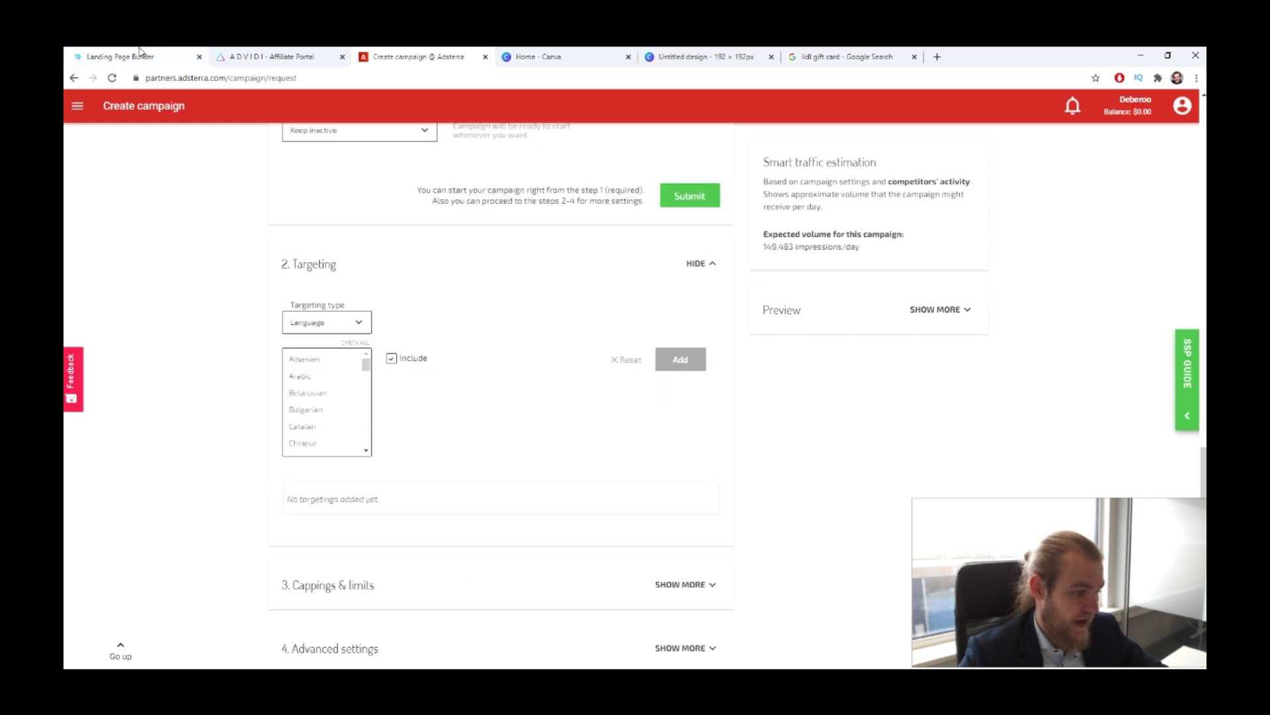
- Check the Lidl landing page, return to the Adsterra campaign and add English as an included targeting language
{"action": "left_click", "coordinate": [140, 54]}
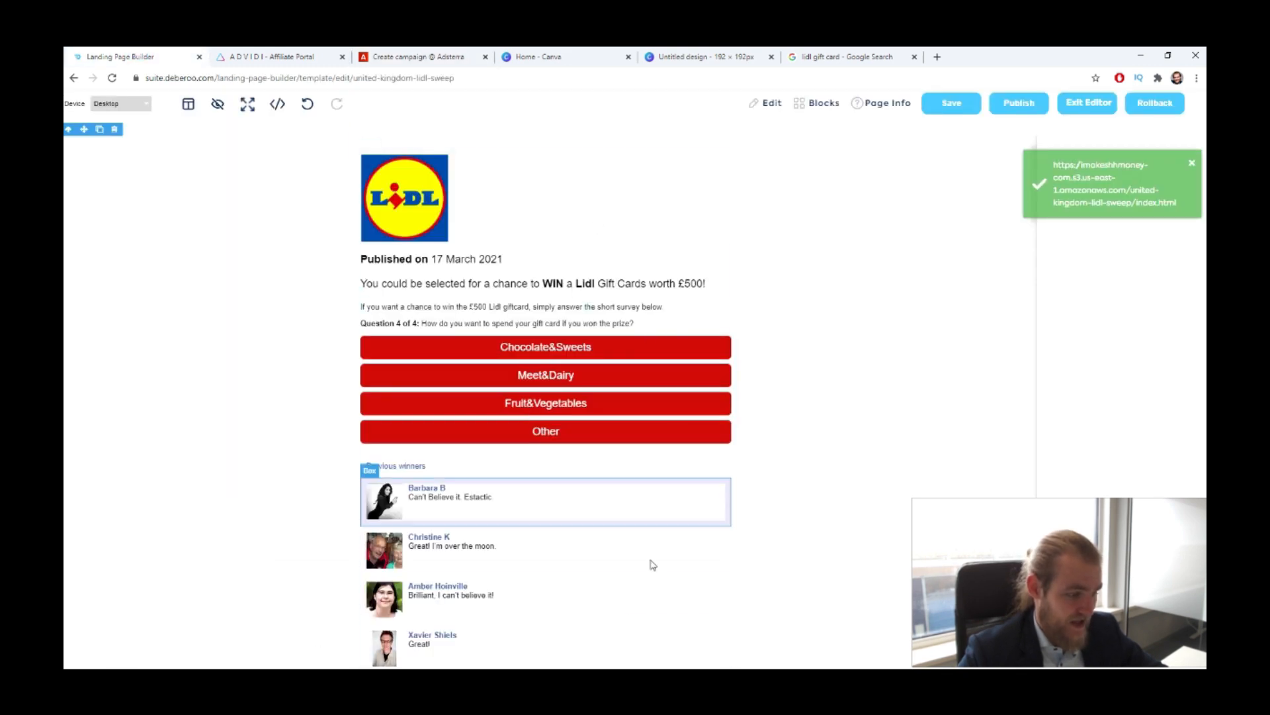
{"action": "left_click", "coordinate": [818, 54]}
{"action": "left_click", "coordinate": [412, 54]}
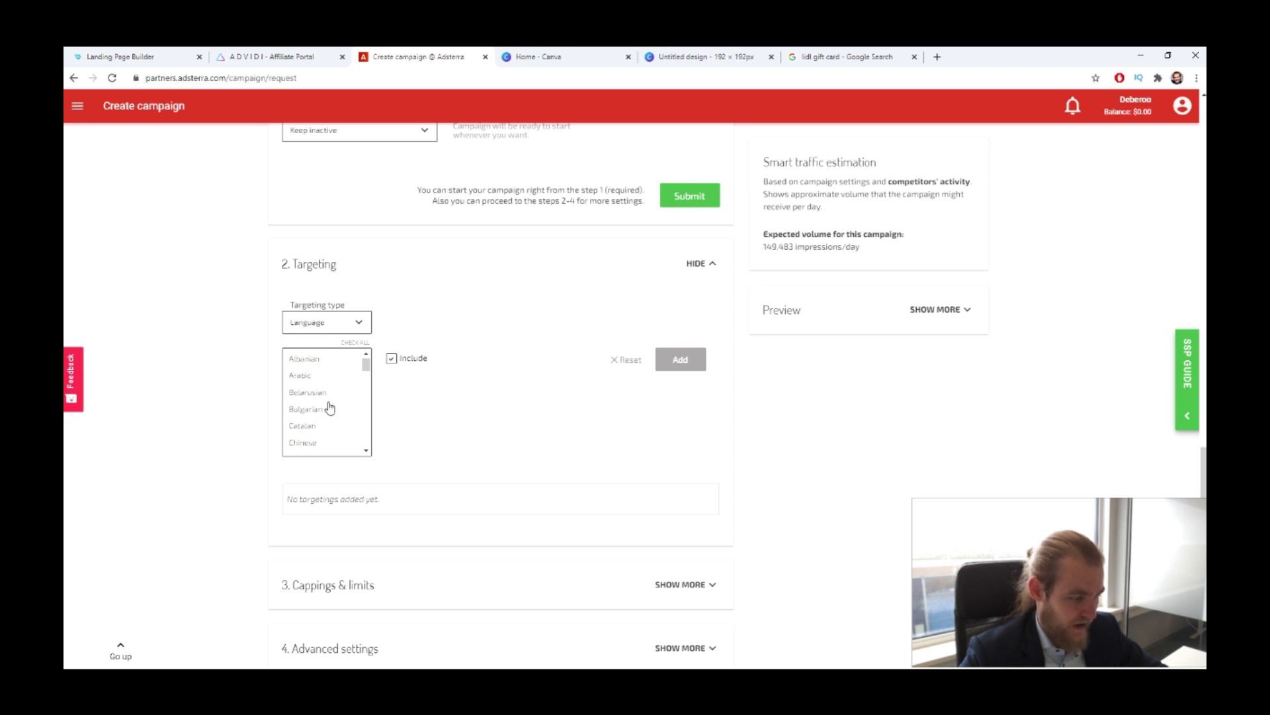
{"action": "scroll", "coordinate": [330, 407], "scroll_direction": "down", "scroll_amount": 3}
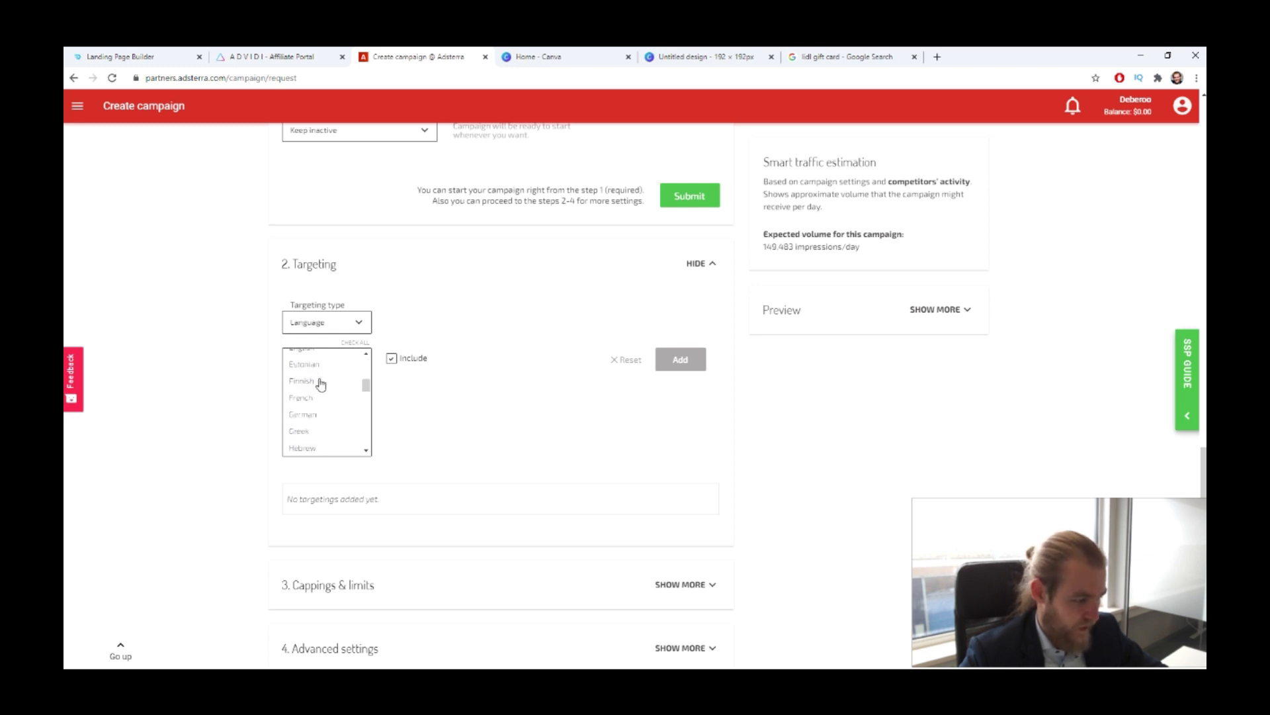
{"action": "scroll", "coordinate": [319, 390], "scroll_direction": "up", "scroll_amount": 2}
{"action": "left_click", "coordinate": [329, 408]}
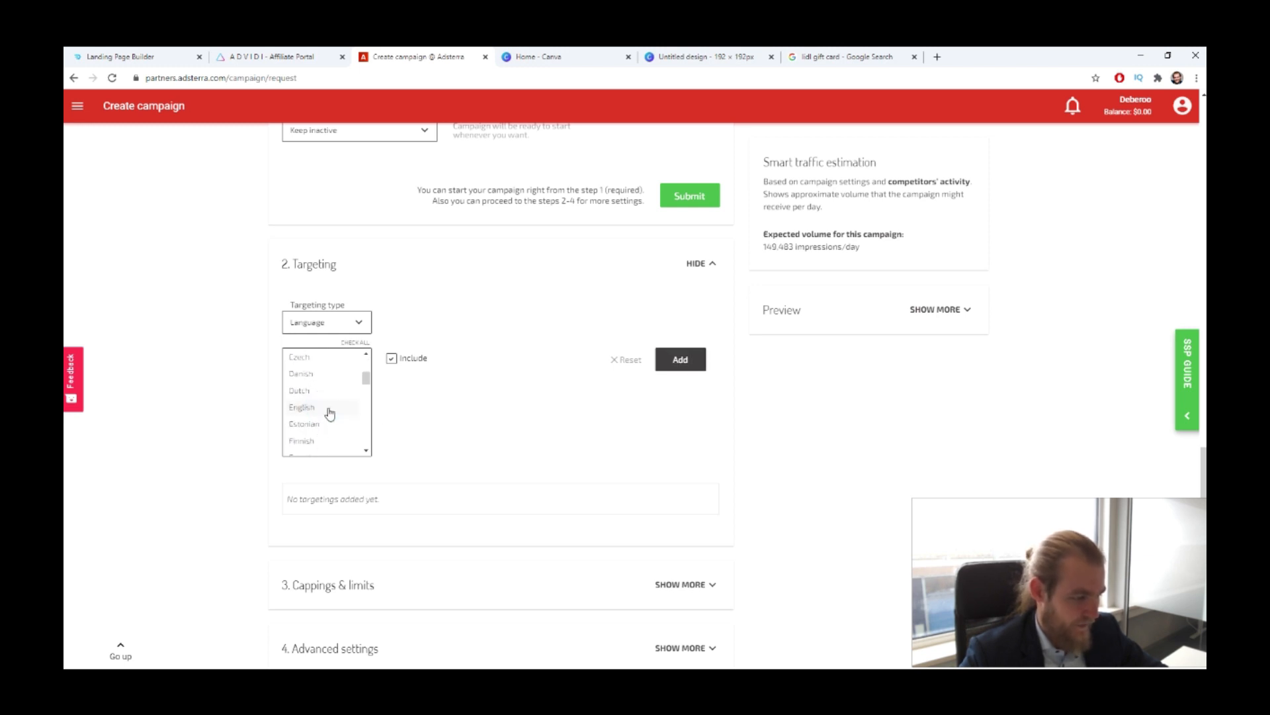
{"action": "left_click", "coordinate": [676, 367]}
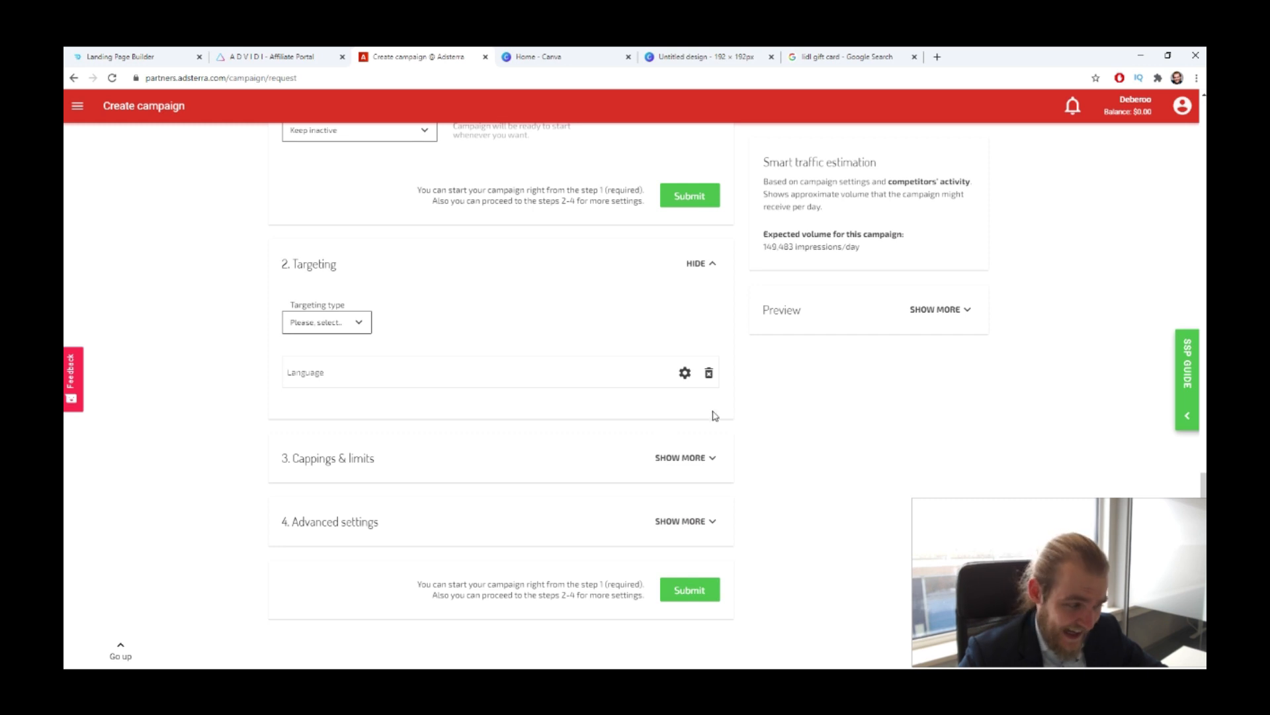
- Expand the Cappings & limits section and set the daily budget to $50
{"action": "left_click", "coordinate": [683, 467]}
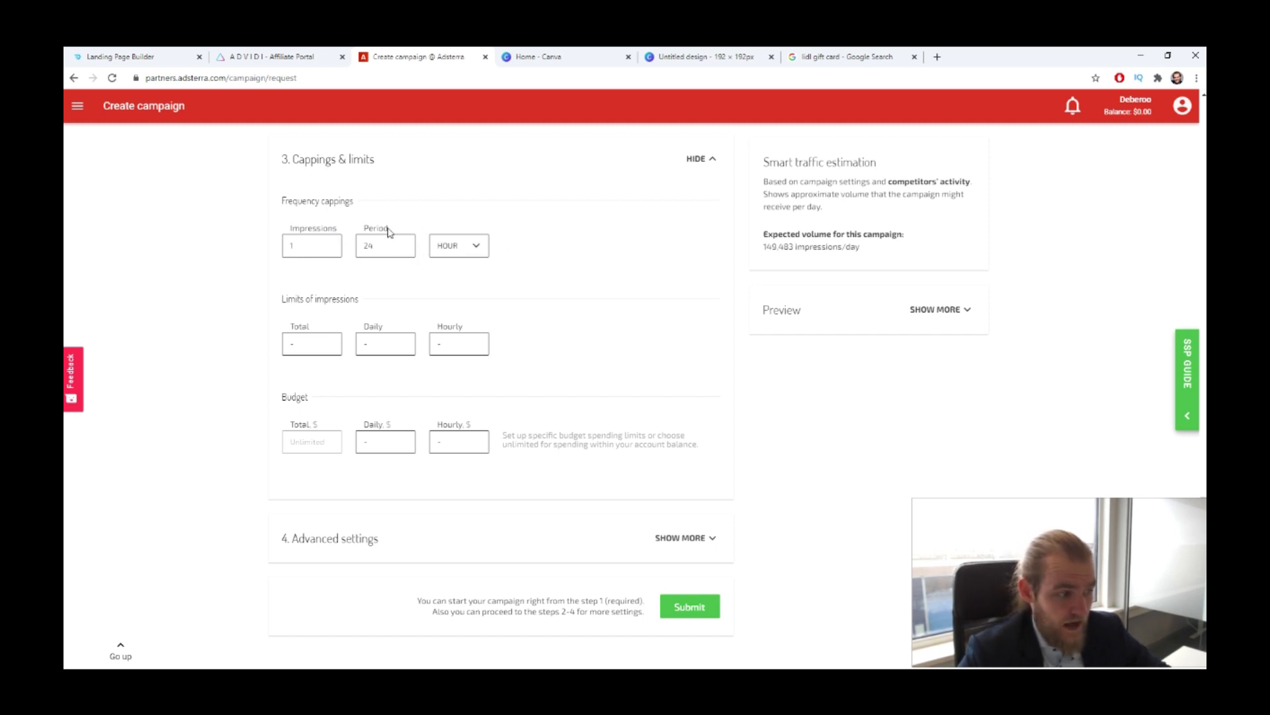
{"action": "left_click_drag", "start_coordinate": [275, 298], "coordinate": [366, 306]}
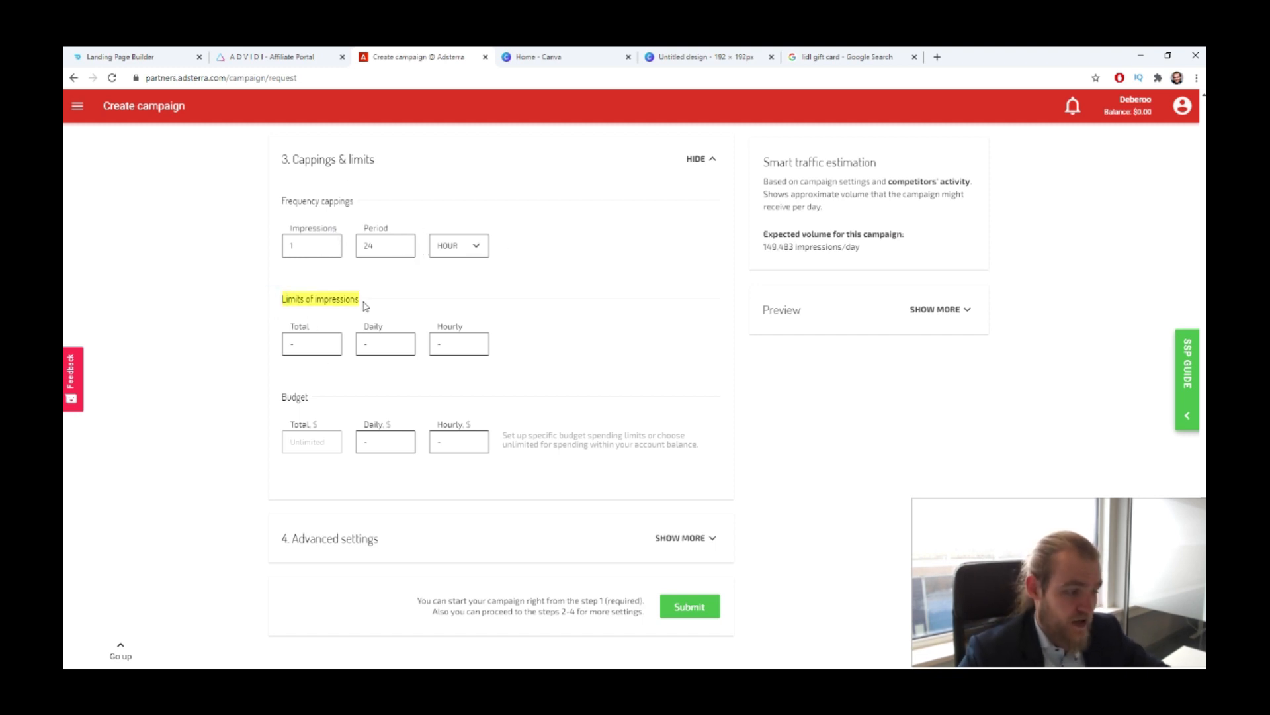
{"action": "left_click_drag", "start_coordinate": [326, 399], "coordinate": [278, 401]}
{"action": "left_click_drag", "start_coordinate": [431, 445], "coordinate": [364, 441]}
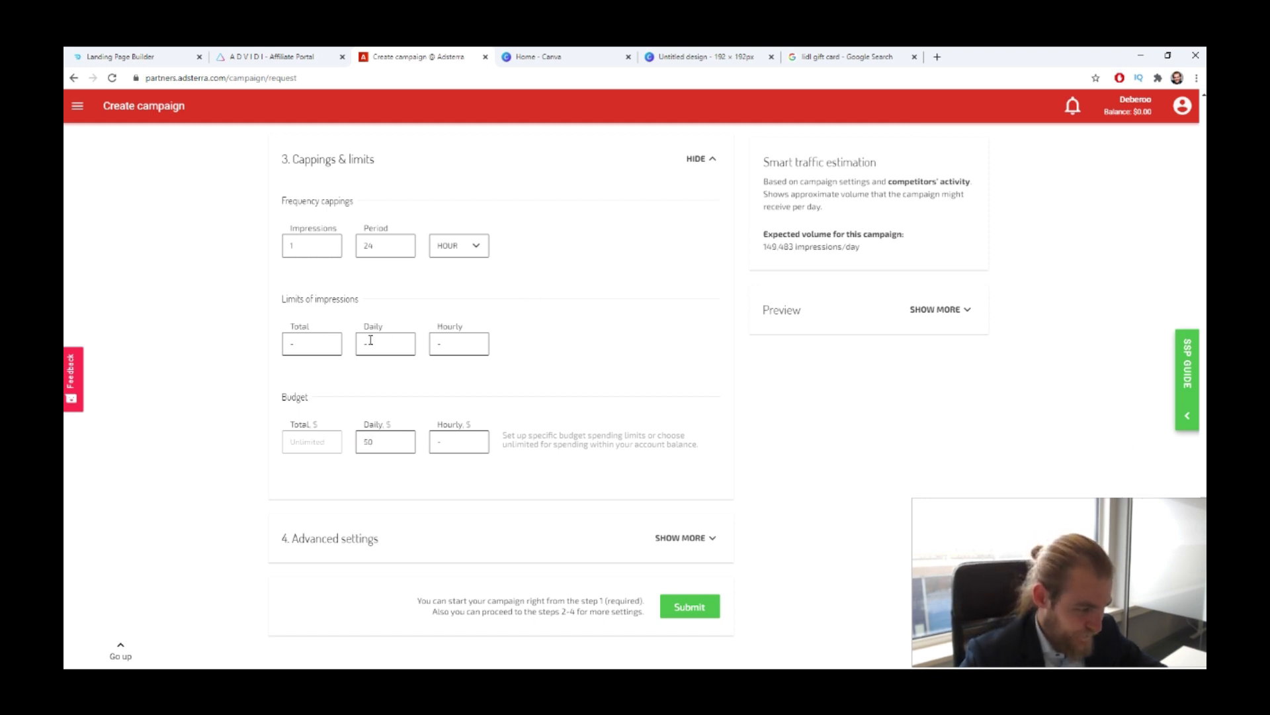
- Try 2 impressions and a 12-hour period in the frequency cappings, and restore 1 impression per 24 hours
{"action": "scroll", "coordinate": [684, 484], "scroll_direction": "down", "scroll_amount": 1}
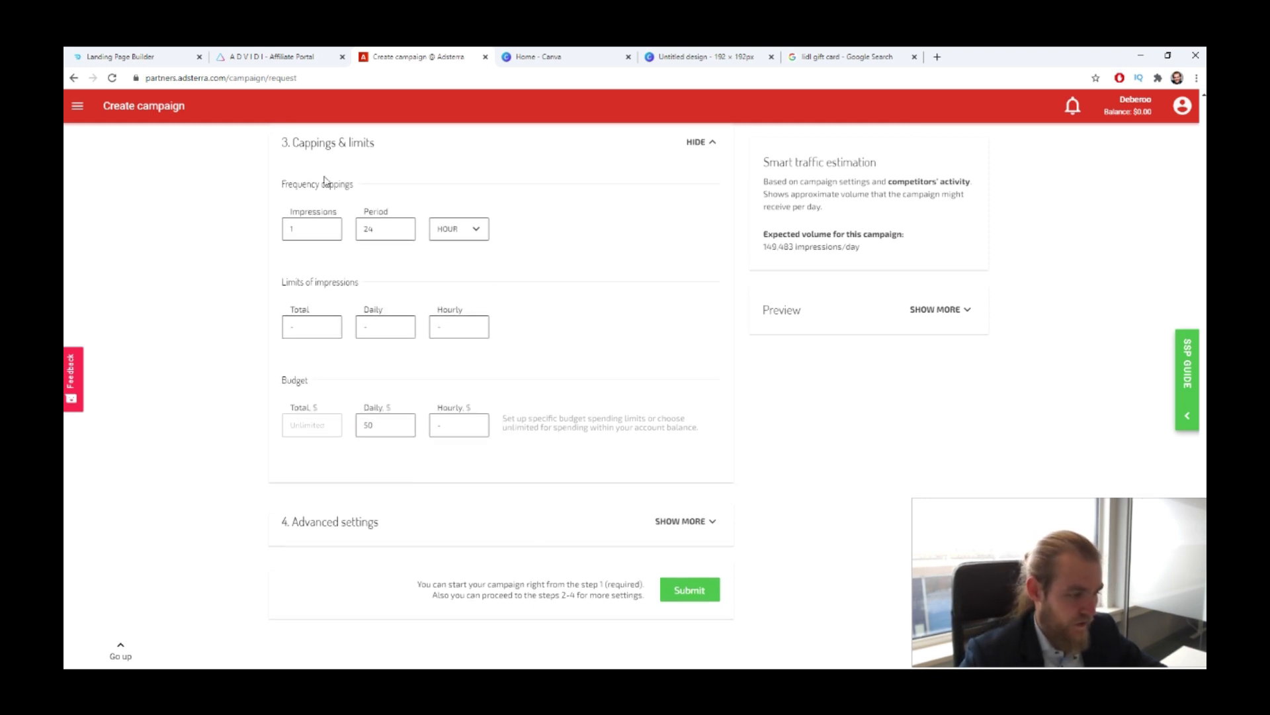
{"action": "key", "text": "Tab"}
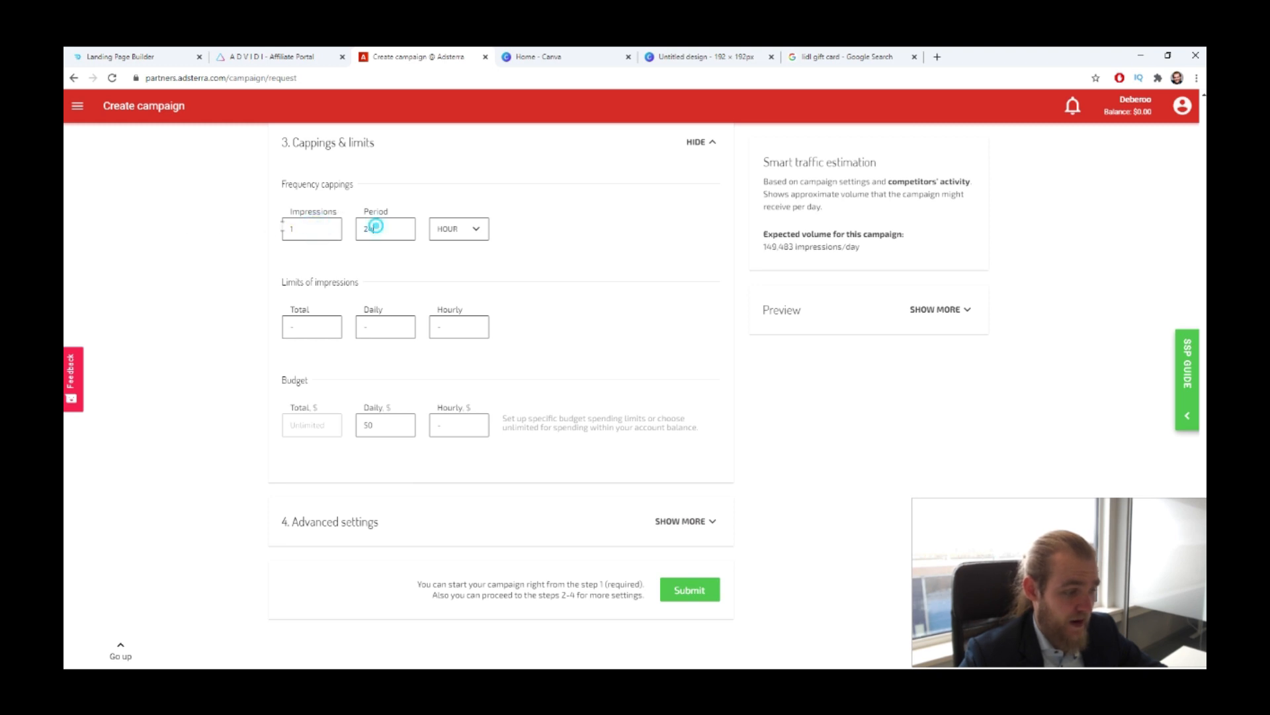
{"action": "left_click", "coordinate": [334, 211]}
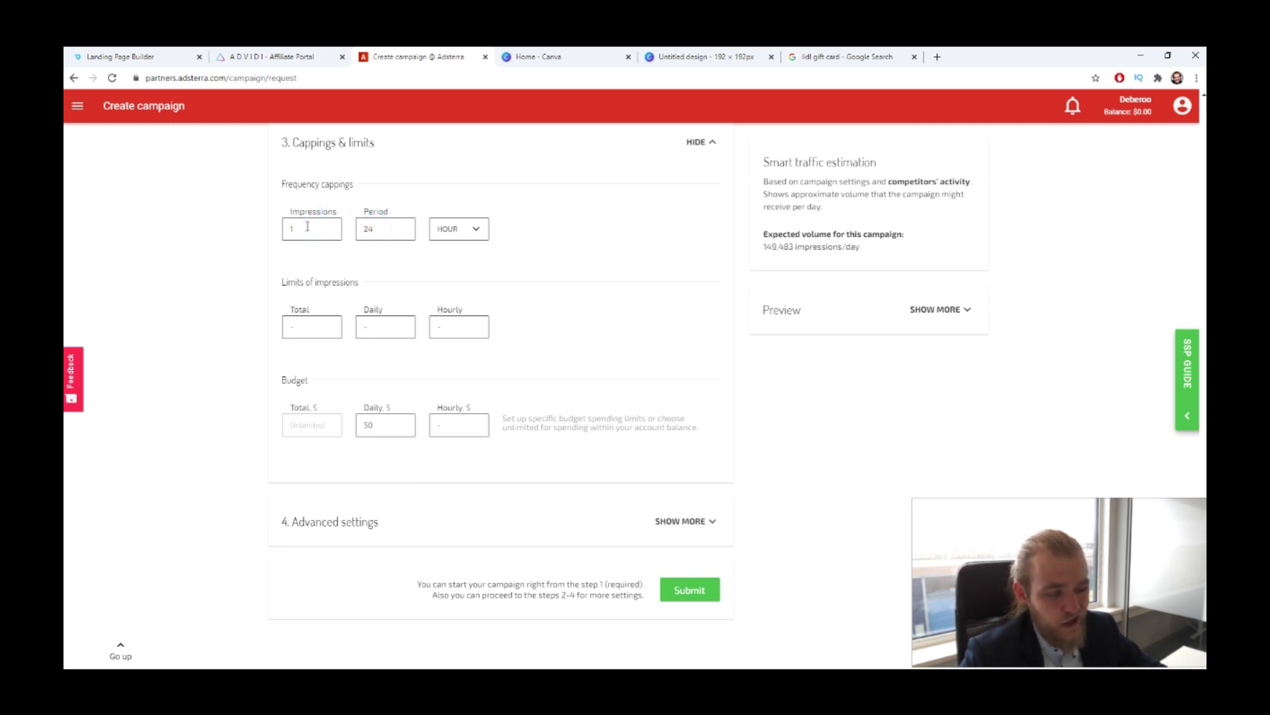
{"action": "double_click", "coordinate": [309, 227]}
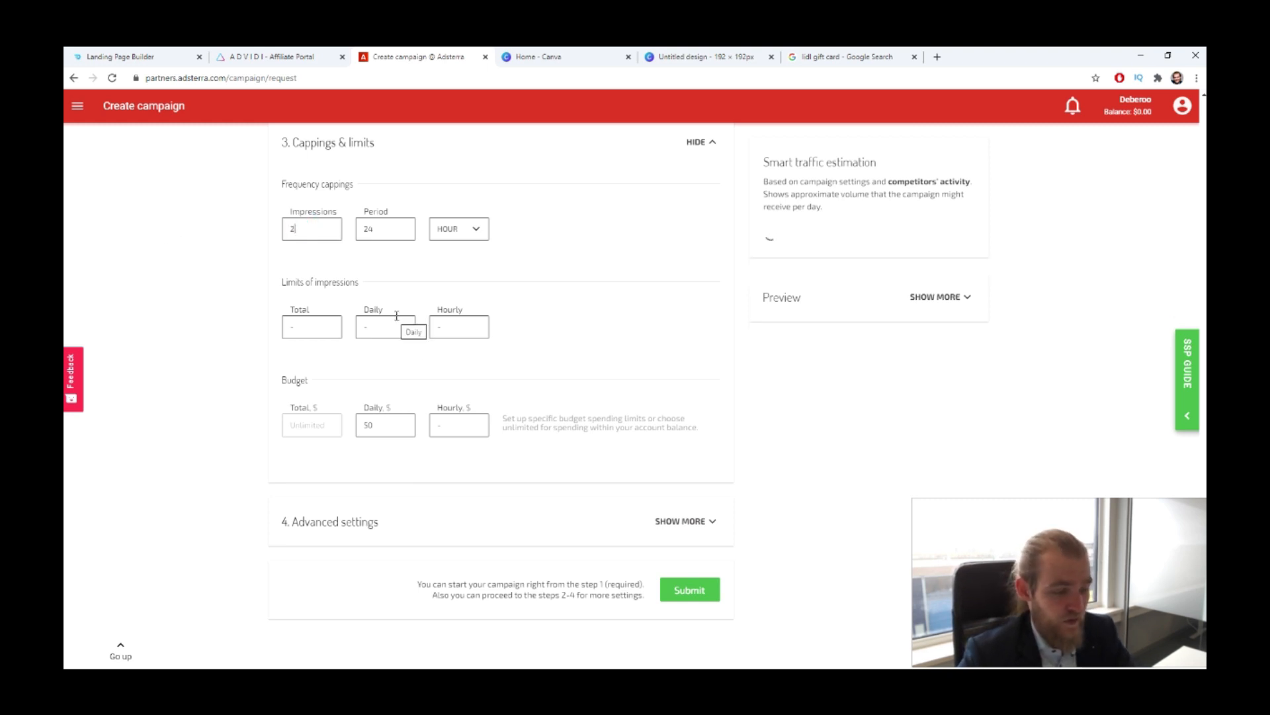
{"action": "type", "text": "1"}
{"action": "double_click", "coordinate": [400, 226]}
{"action": "type", "text": "12"}
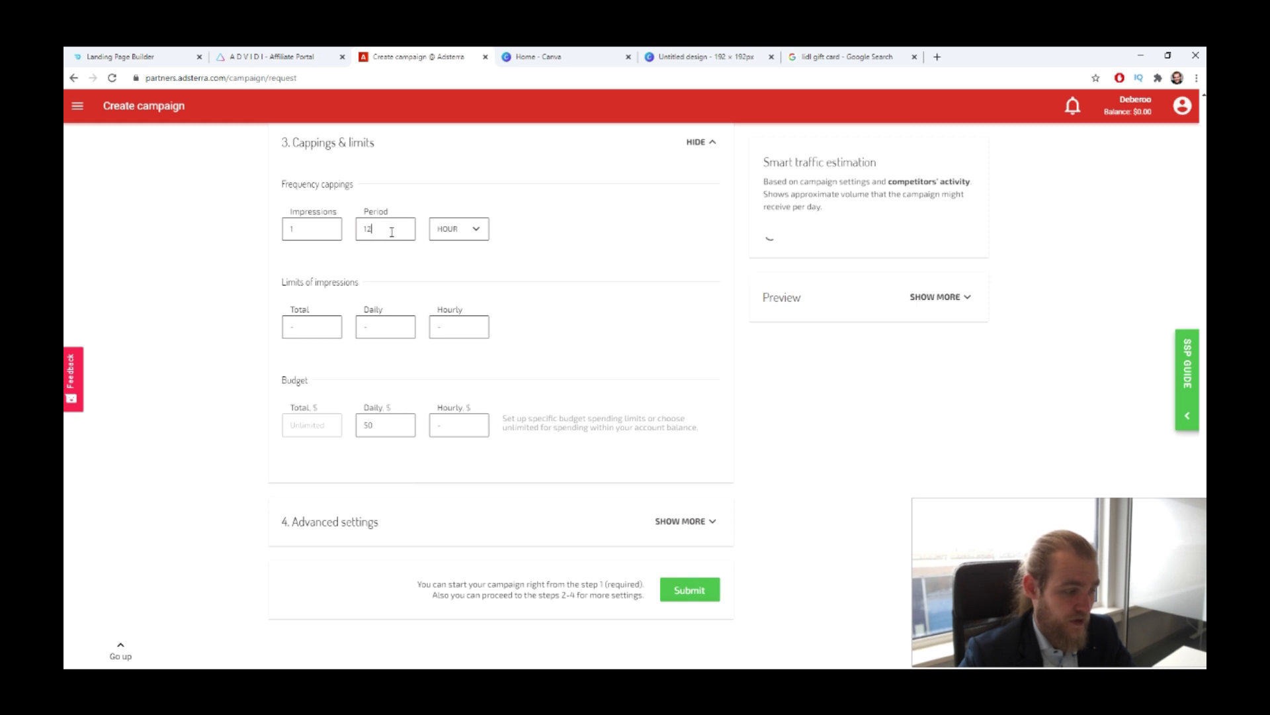
{"action": "double_click", "coordinate": [382, 231]}
{"action": "type", "text": "24"}
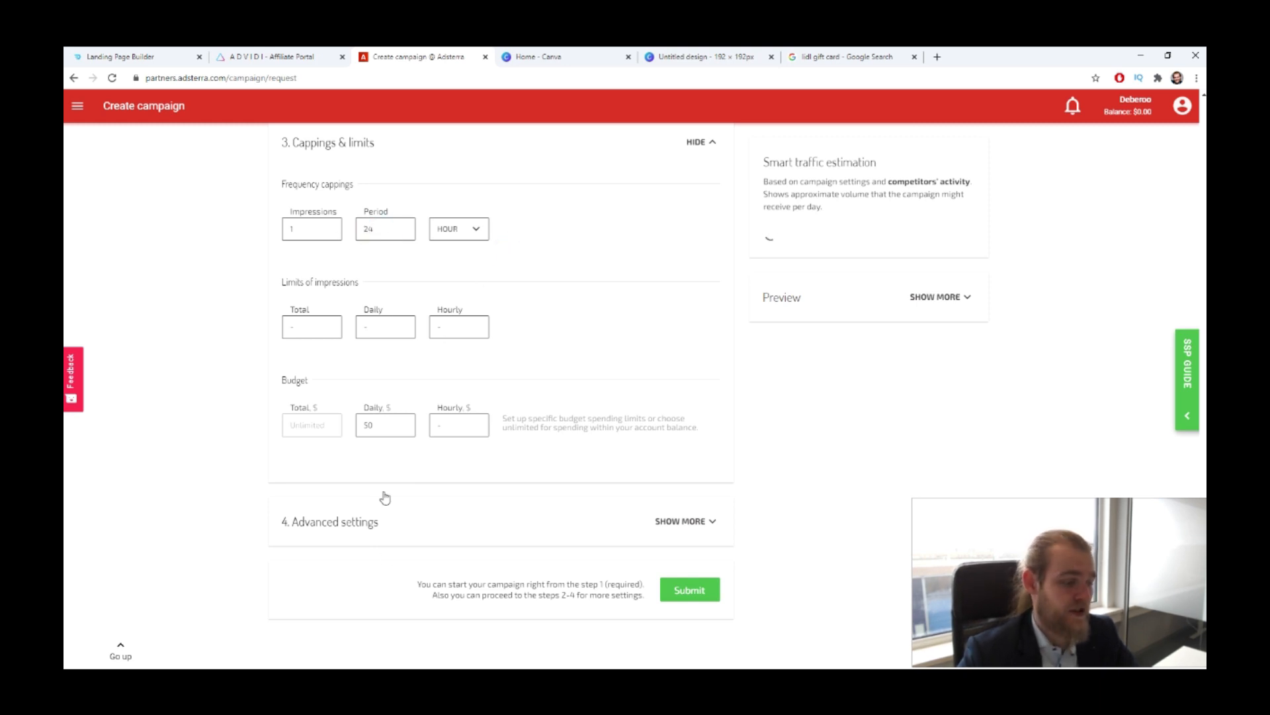
- Expand the Advanced settings and examine the placement blacklist and whitelist options, IP range targeting and custom bid fields
{"action": "left_click", "coordinate": [694, 522]}
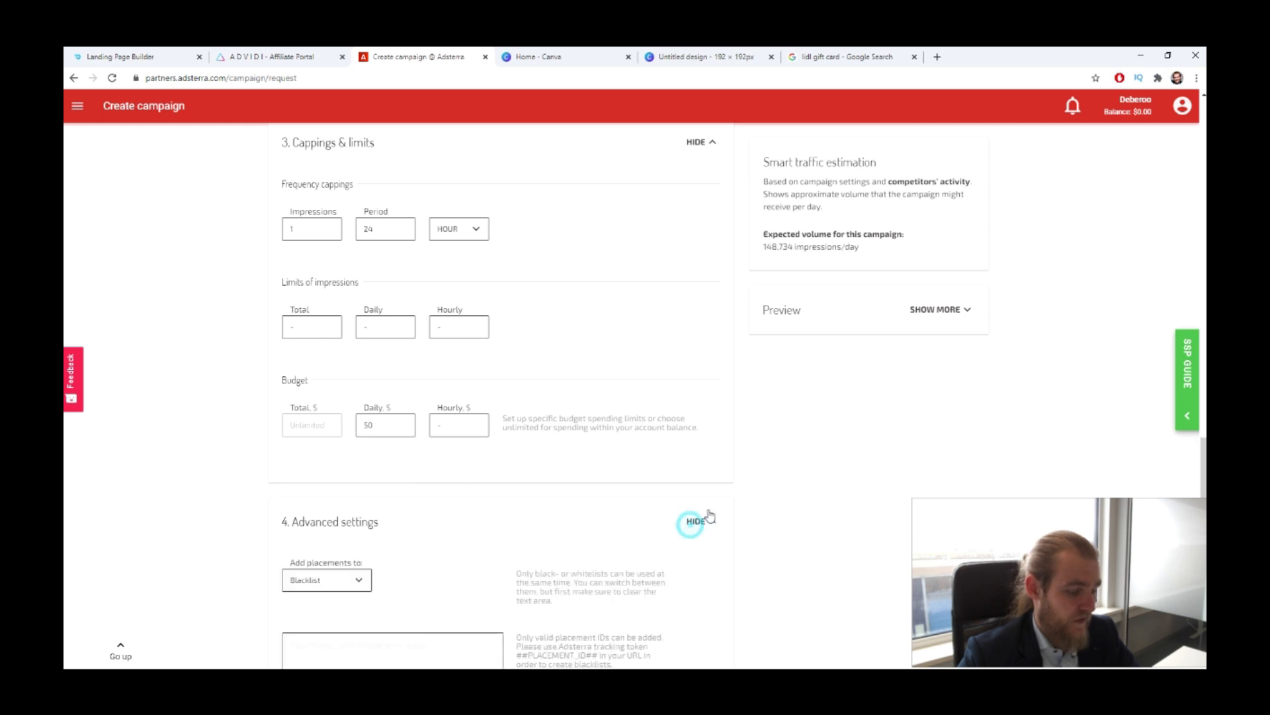
{"action": "scroll", "coordinate": [634, 465], "scroll_direction": "down", "scroll_amount": 4}
{"action": "left_click", "coordinate": [361, 280]}
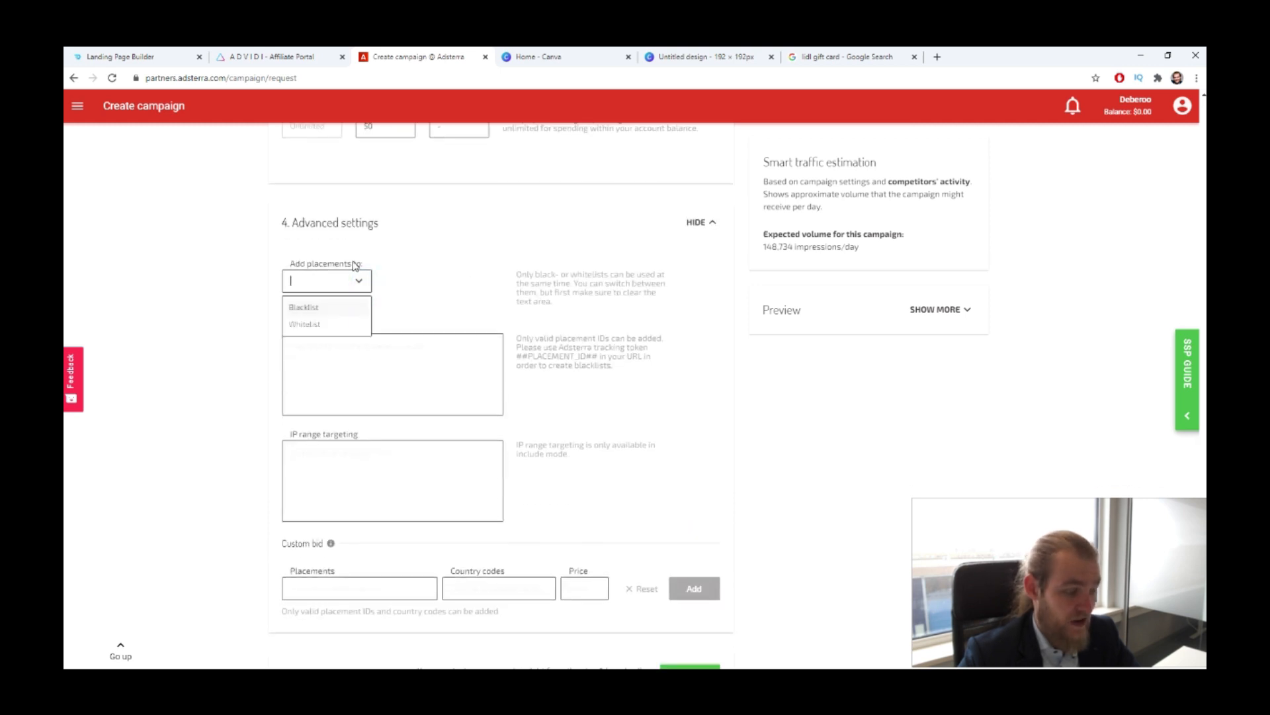
{"action": "left_click", "coordinate": [251, 348]}
{"action": "scroll", "coordinate": [303, 331], "scroll_direction": "down", "scroll_amount": 1}
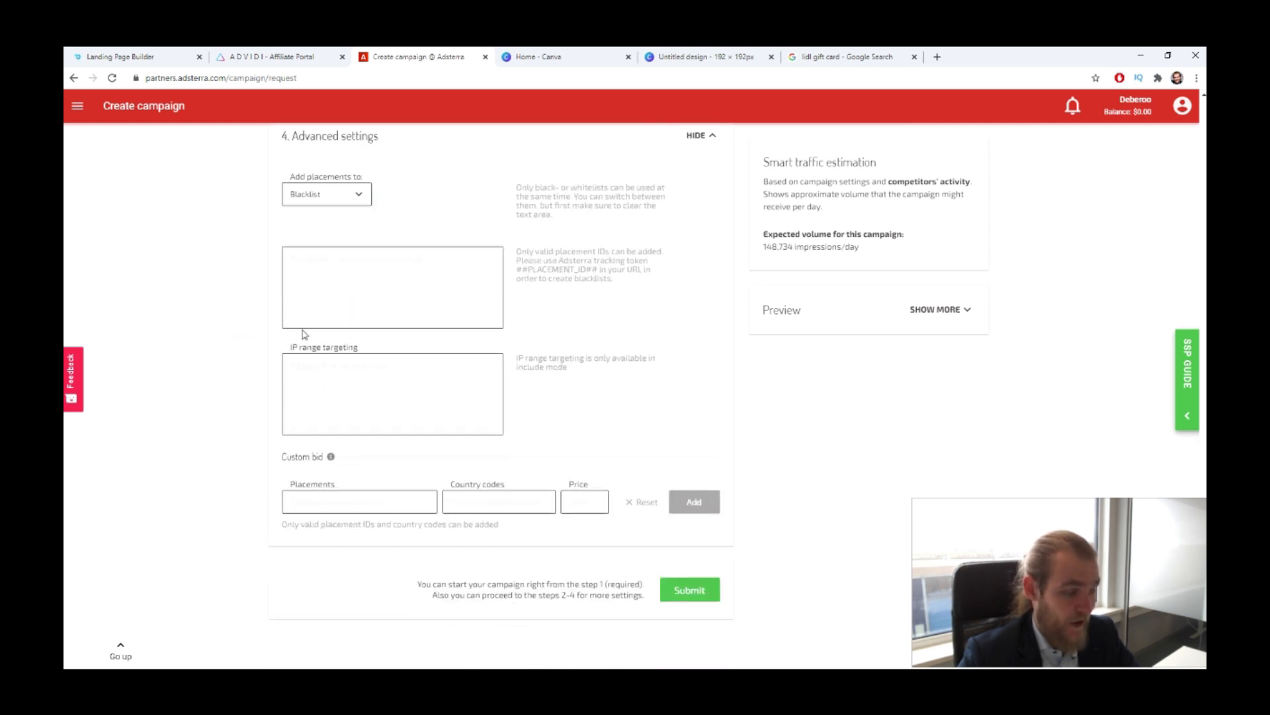
{"action": "left_click", "coordinate": [369, 385]}
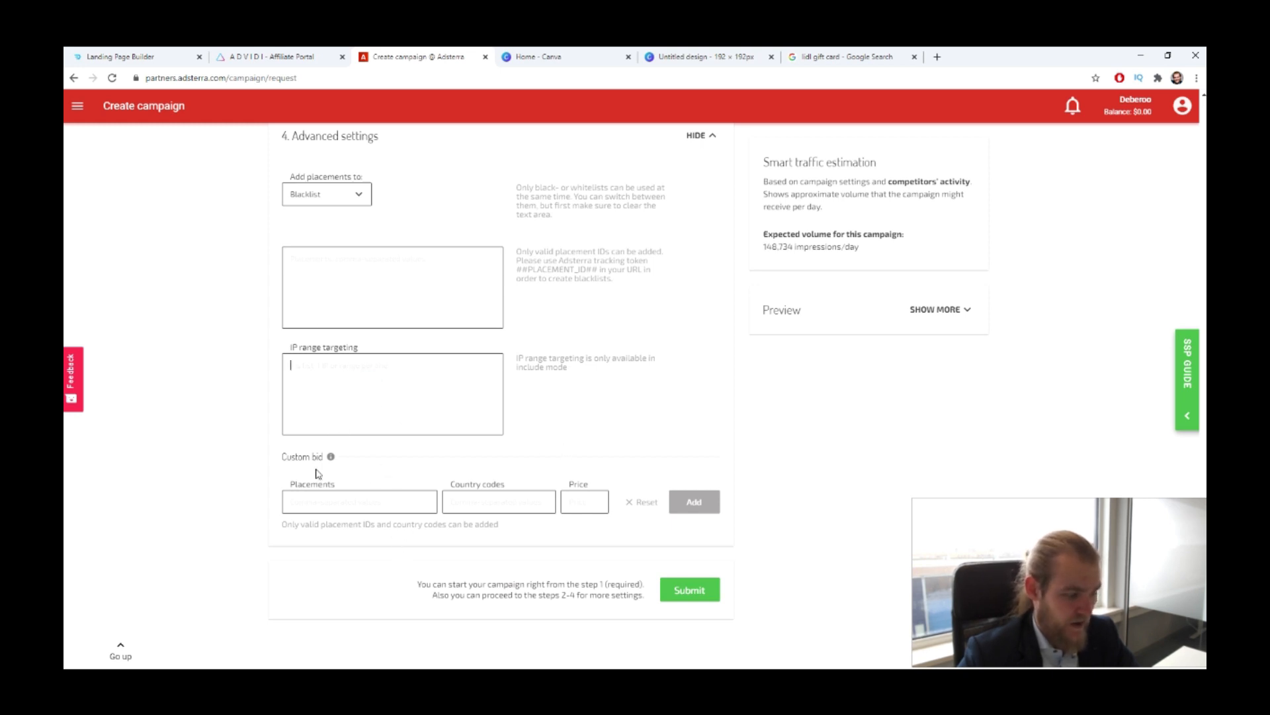
{"action": "left_click", "coordinate": [293, 456]}
{"action": "left_click", "coordinate": [498, 495]}
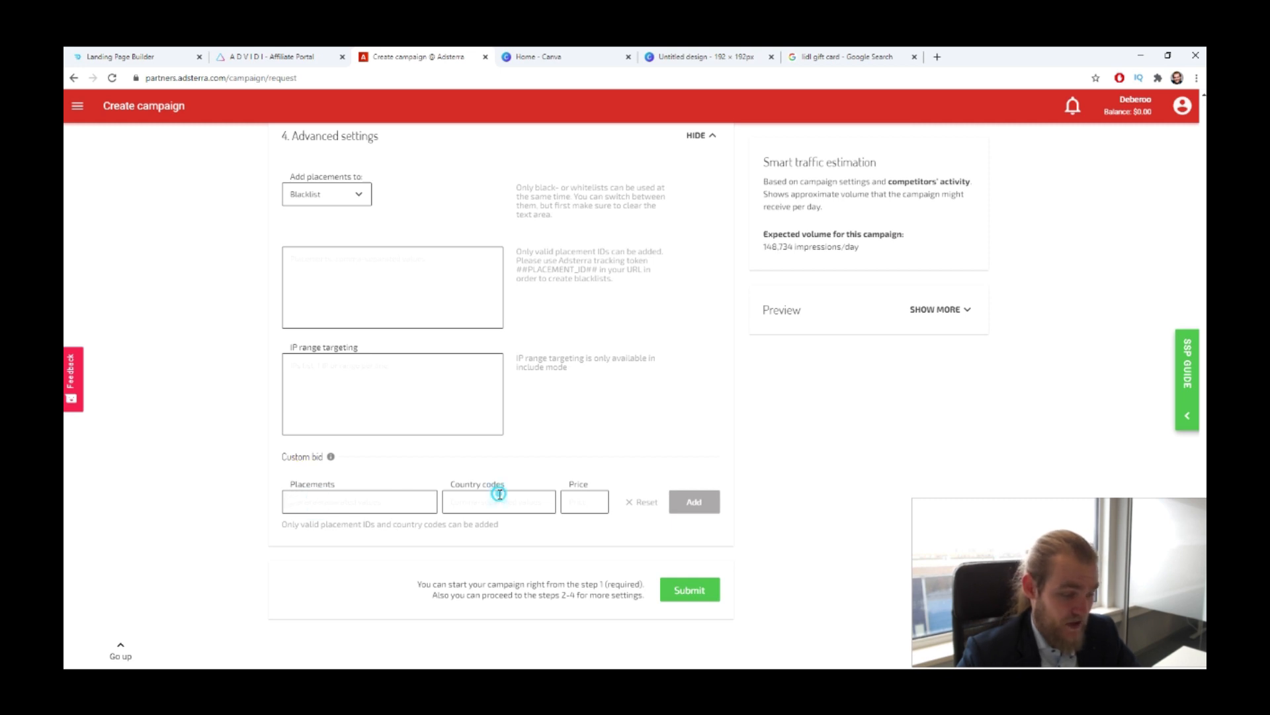
{"action": "left_click", "coordinate": [586, 500]}
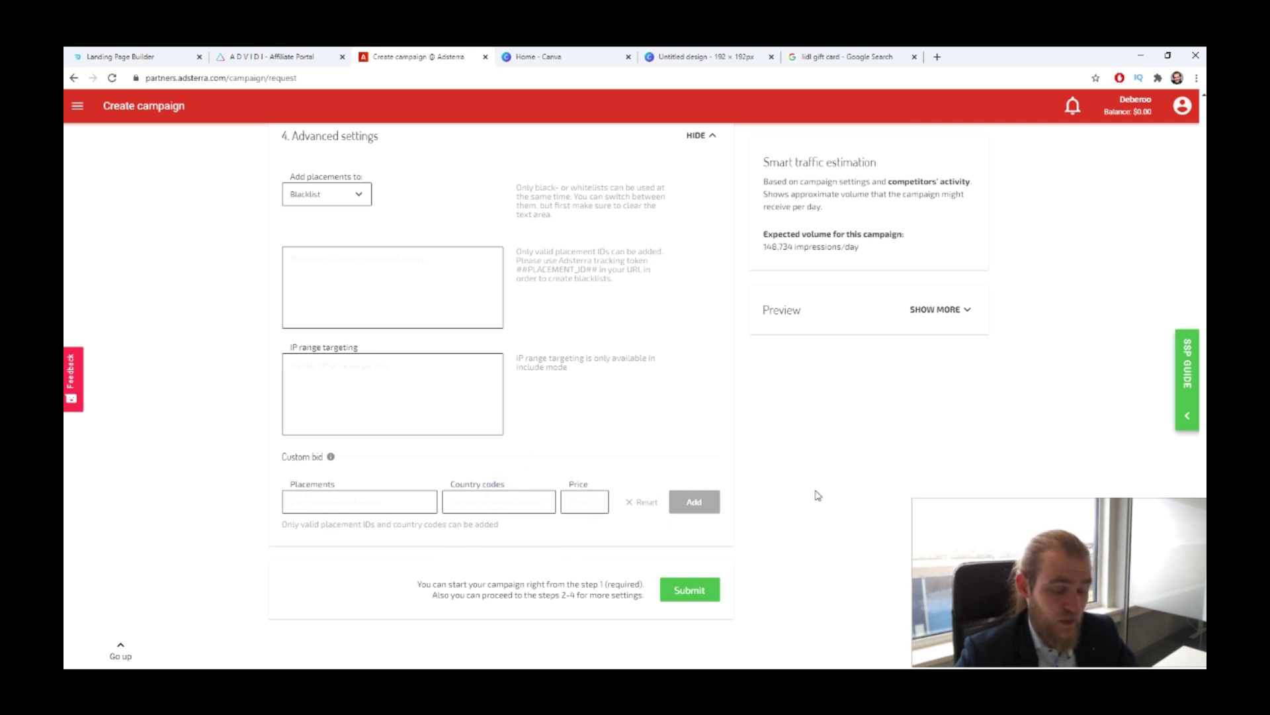
{"action": "left_click", "coordinate": [880, 440]}
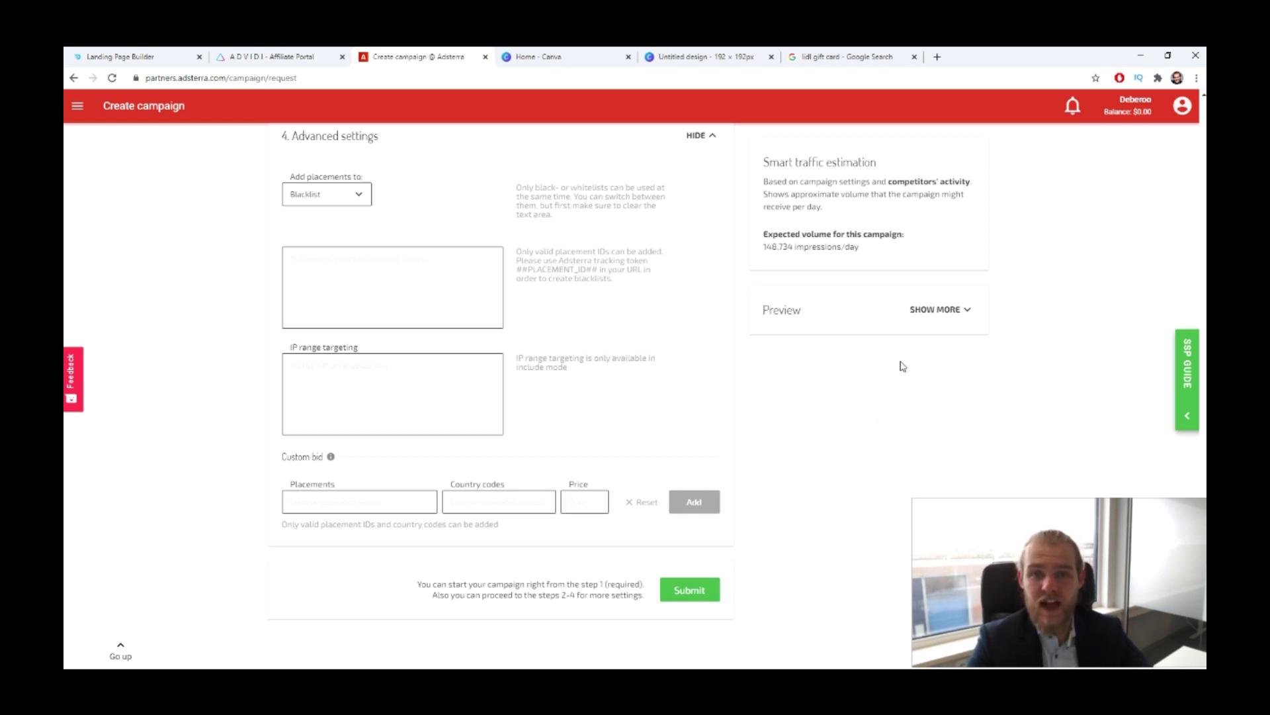